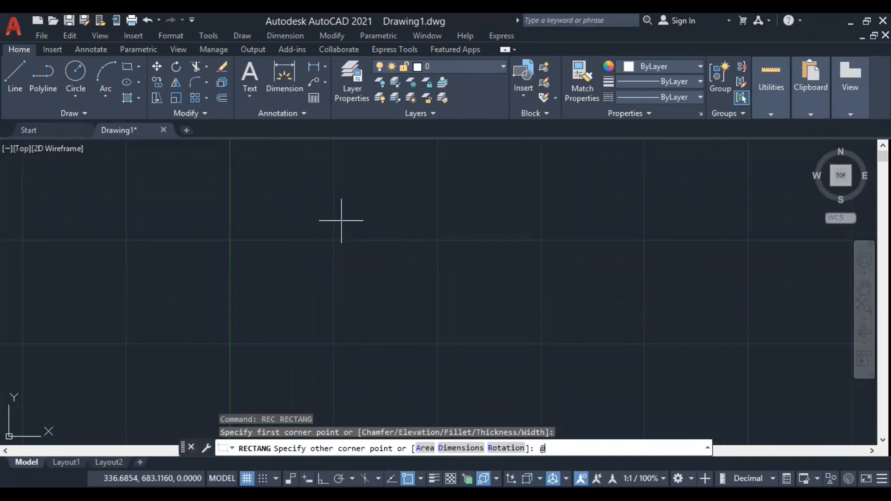
# Complete the rectangle from its first corner with a relative opposite corner of 200,150.
pyautogui.write(',150')
pyautogui.press('Return')
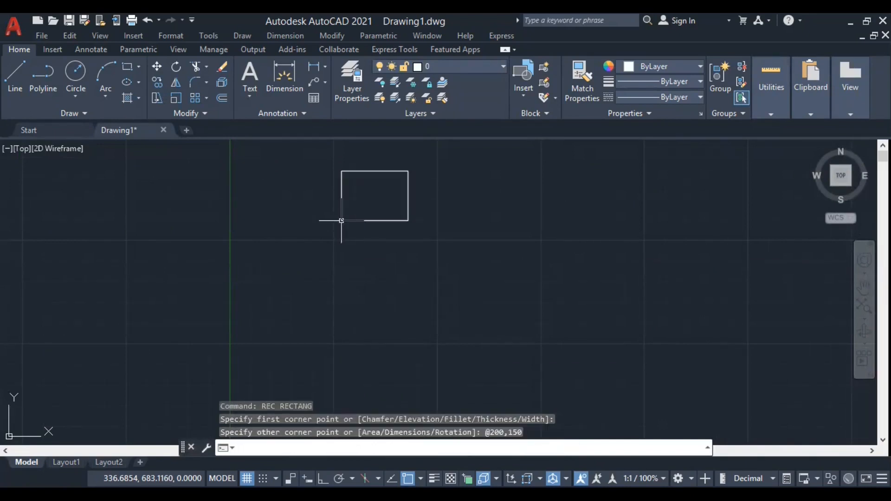
pyautogui.scroll(4, 358, 234)
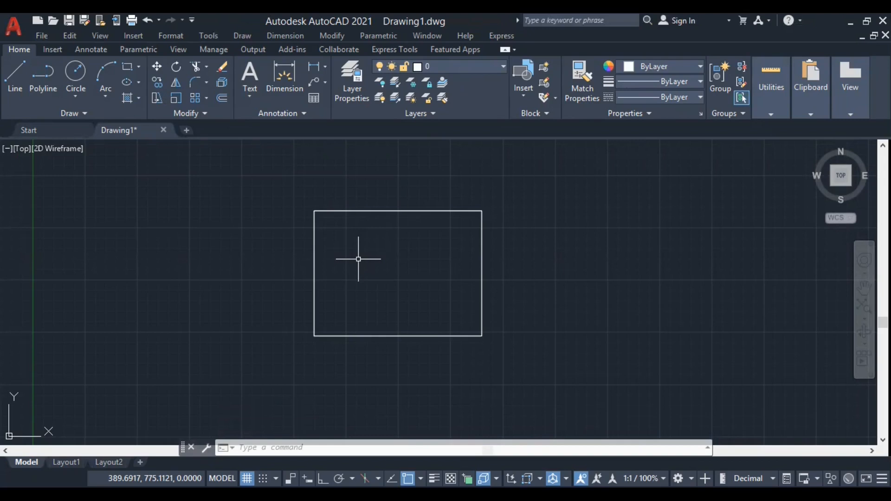
# Offset the rectangle inward by 4, and offset the resulting rectangle inward by 4 again to form three nested rectangles.
pyautogui.write('o')
pyautogui.press('Return')
pyautogui.write('4')
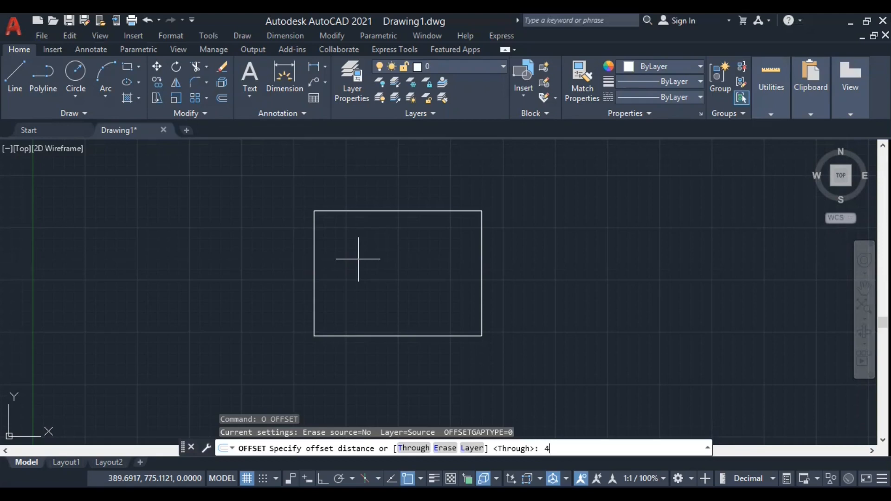
pyautogui.press('Return')
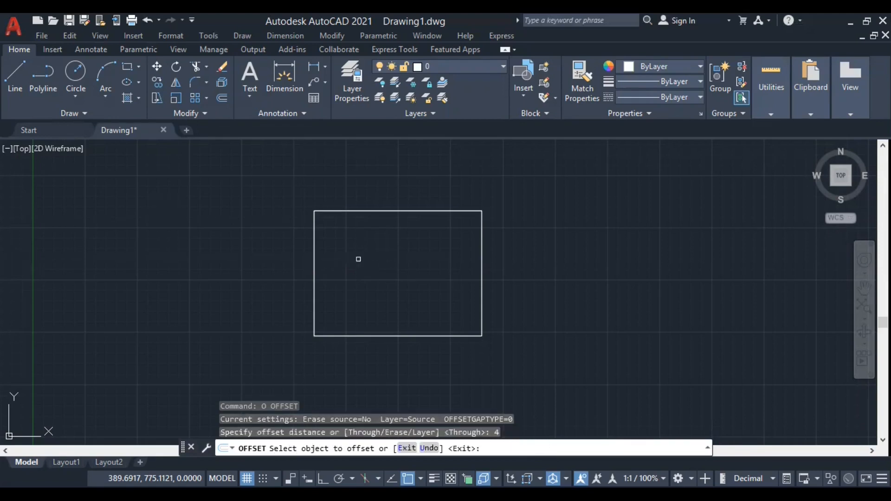
pyautogui.scroll(4, 385, 301)
pyautogui.scroll(-4, 382, 350)
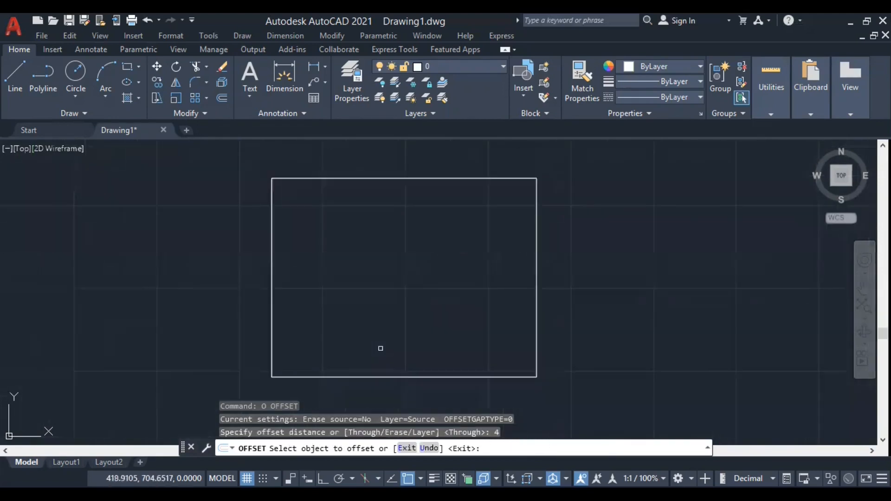
pyautogui.click(396, 366)
pyautogui.click(397, 352)
pyautogui.click(397, 362)
pyautogui.click(398, 351)
pyautogui.scroll(5, 365, 367)
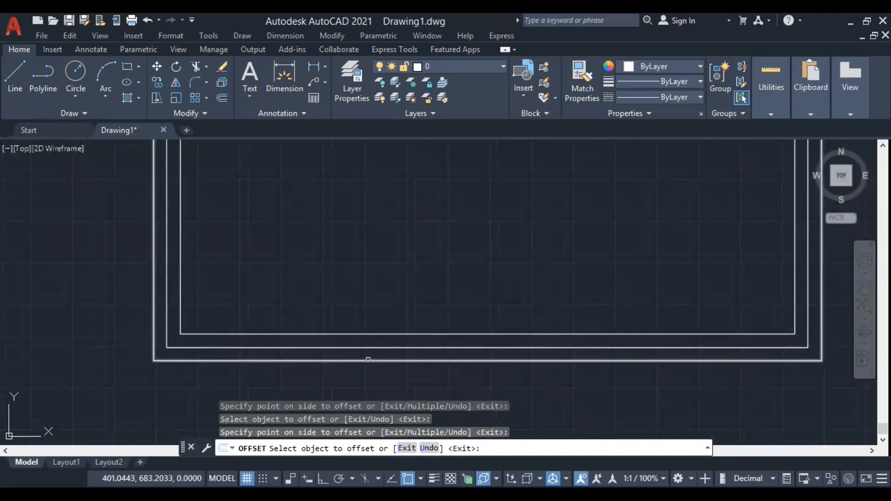
pyautogui.scroll(-5, 368, 359)
pyautogui.rightClick(353, 260)
pyautogui.click(363, 265)
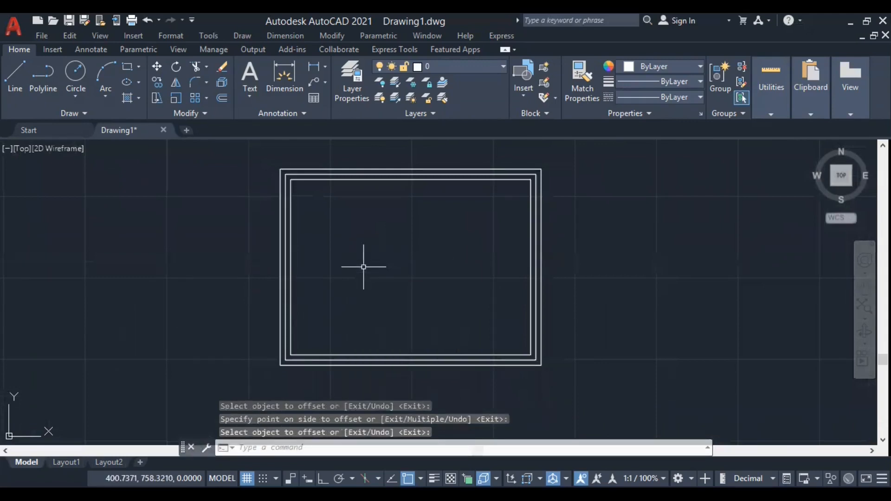
pyautogui.click(304, 173)
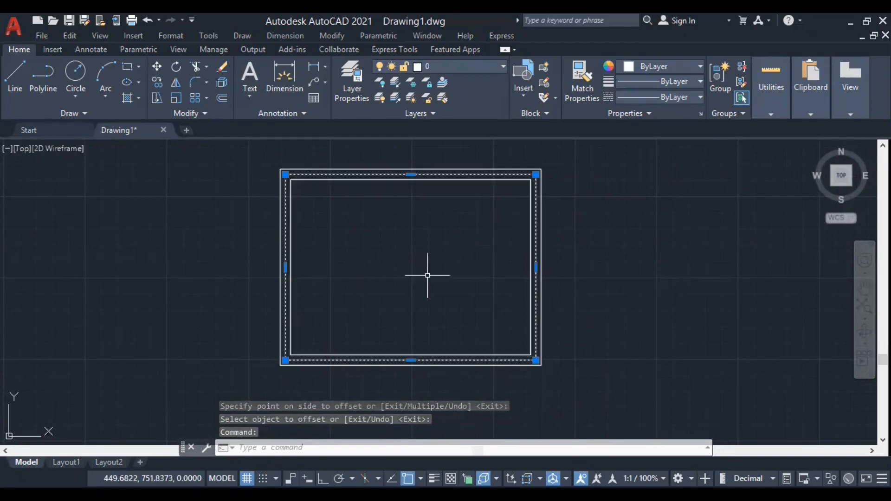
pyautogui.press('Escape')
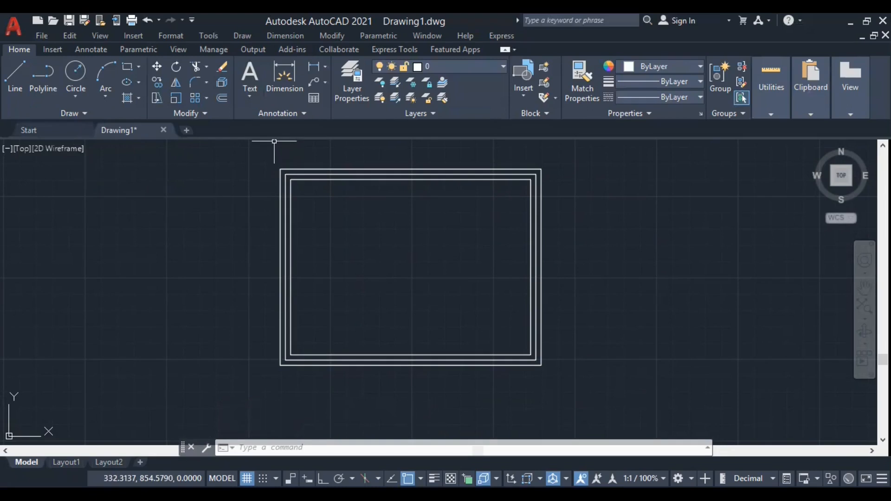
pyautogui.click(332, 35)
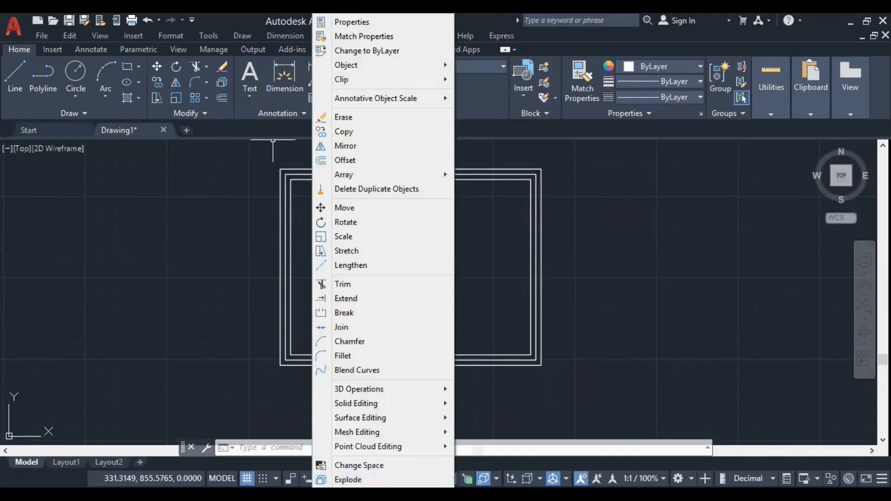
pyautogui.click(623, 420)
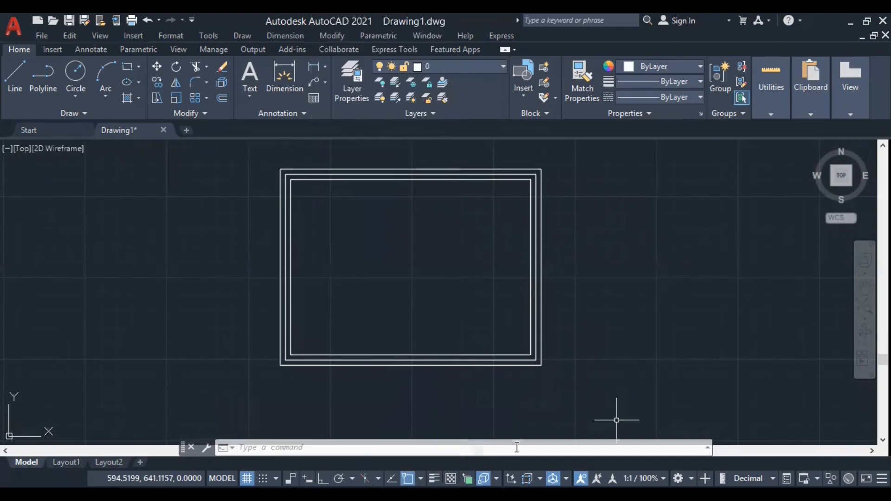
# Explode all three nested rectangles into separate lines.
pyautogui.click(516, 432)
pyautogui.write('x')
pyautogui.press('Return')
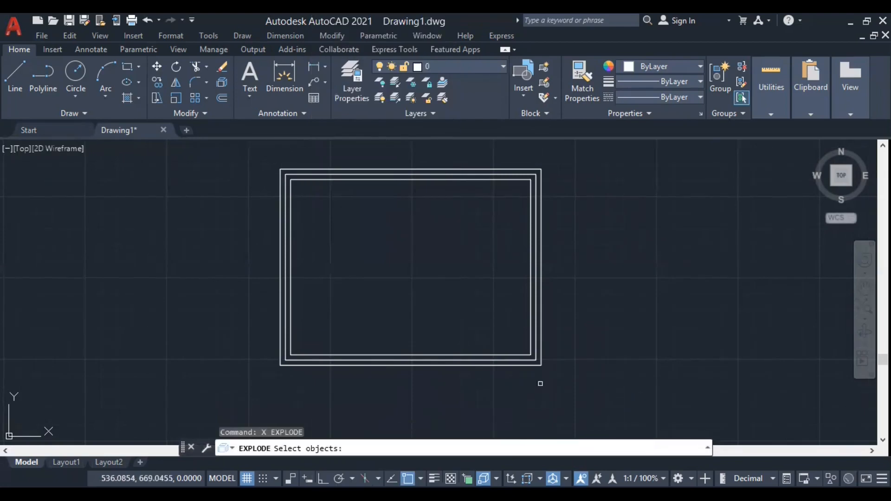
pyautogui.click(531, 359)
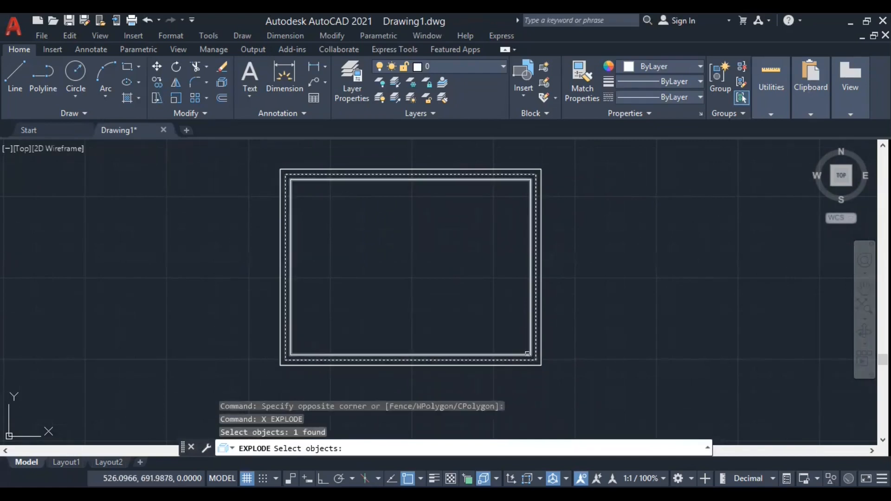
pyautogui.click(528, 354)
pyautogui.click(568, 388)
pyautogui.click(513, 346)
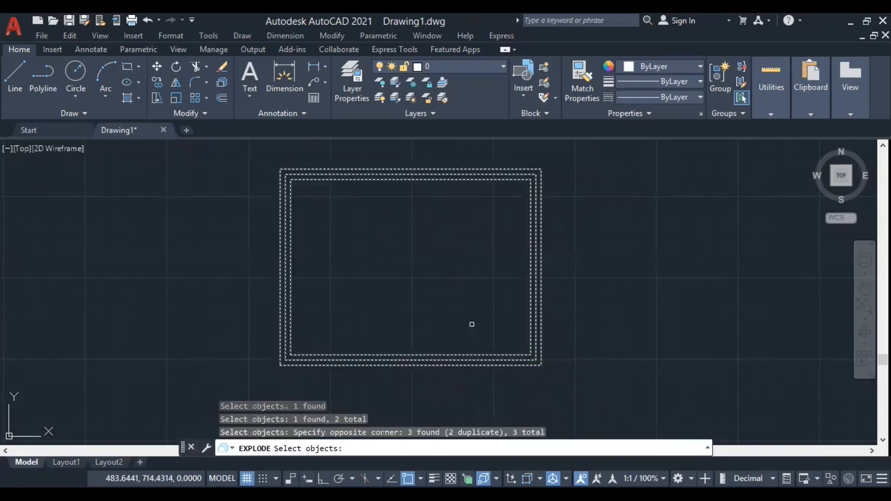
pyautogui.press('Return')
pyautogui.click(469, 360)
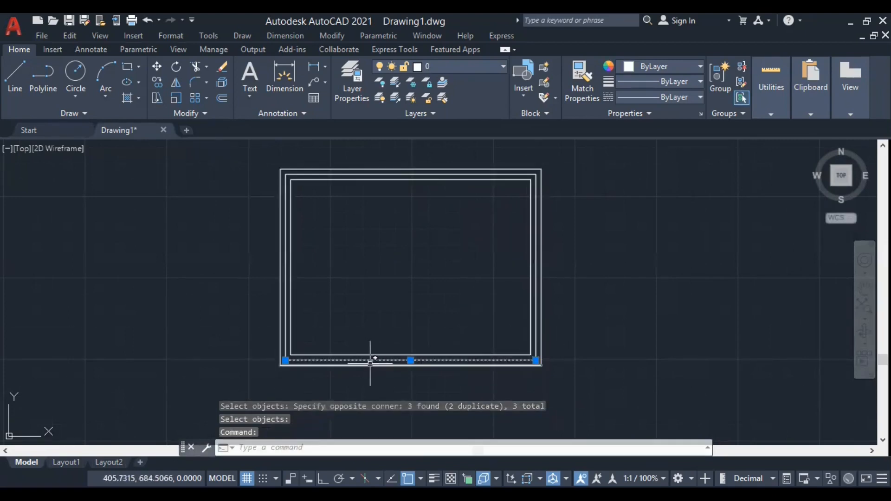
pyautogui.press('Escape')
pyautogui.click(409, 277)
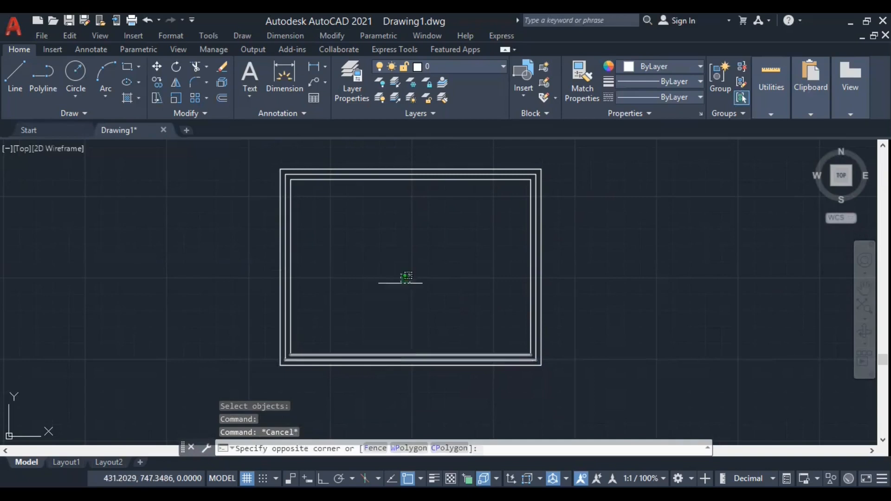
pyautogui.click(394, 284)
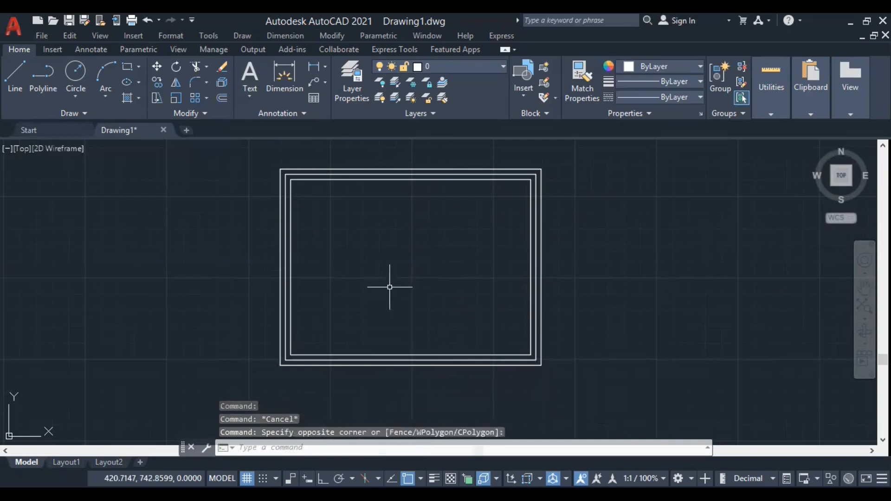
# Divide the lower horizontal line of the middle rectangle into 4 segments.
pyautogui.click(251, 37)
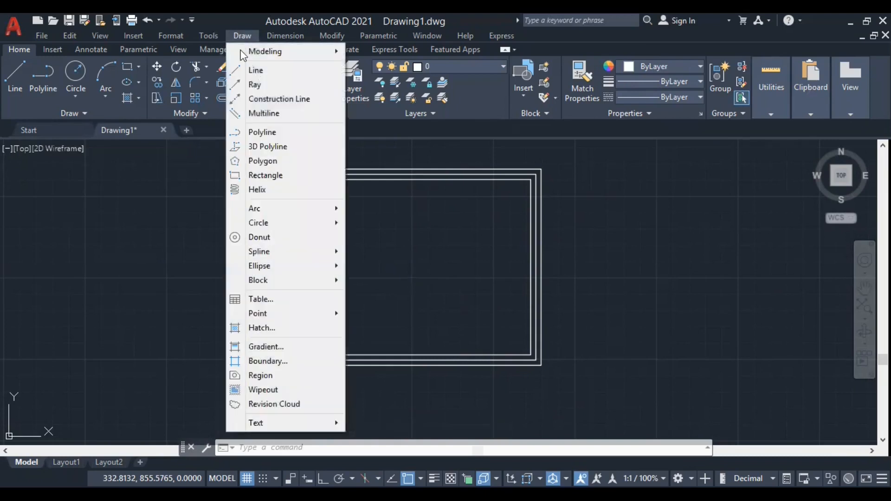
pyautogui.moveTo(262, 319)
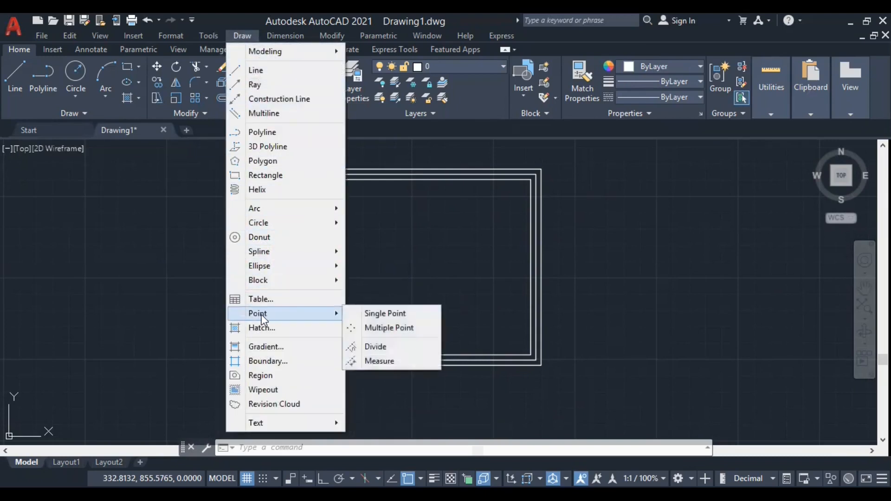
pyautogui.click(374, 348)
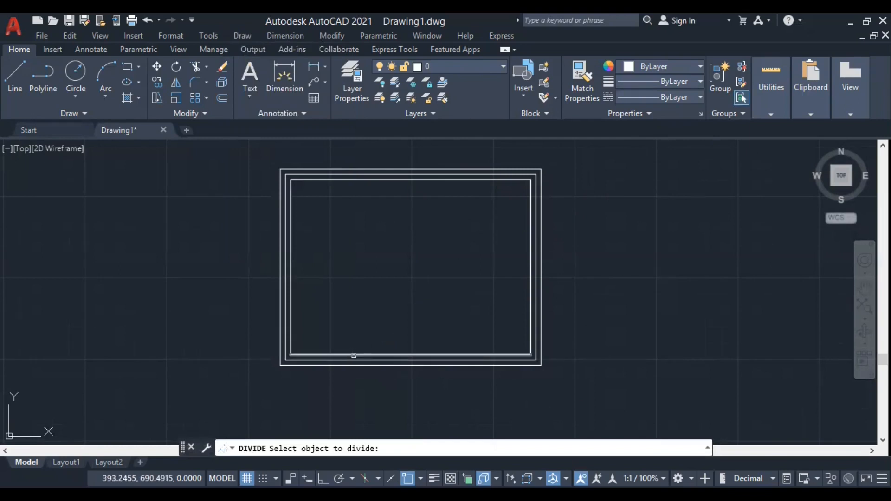
pyautogui.click(362, 360)
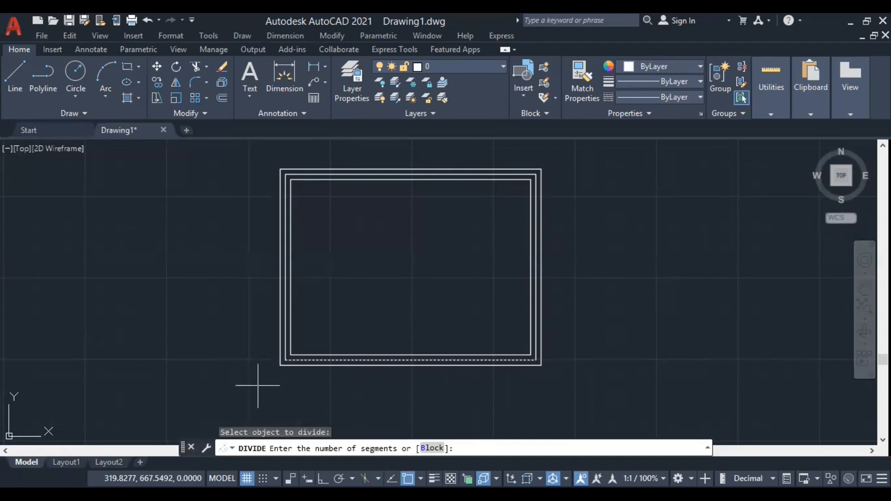
pyautogui.press('Return')
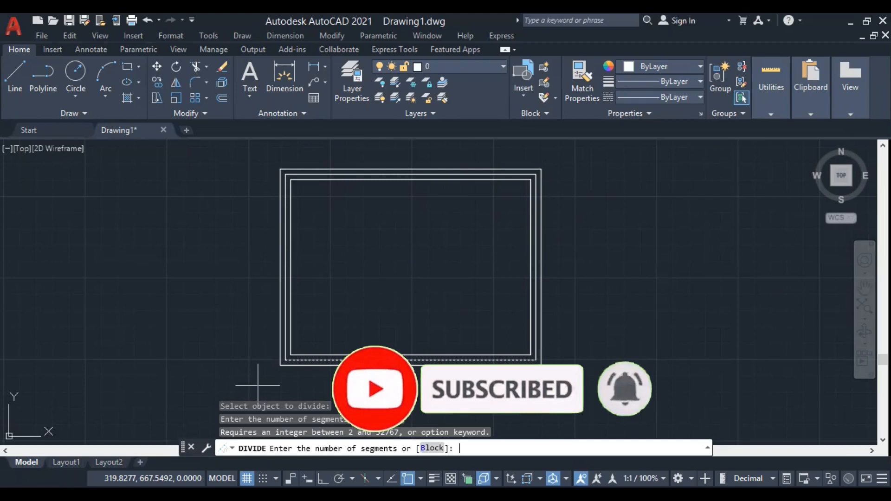
pyautogui.write('4')
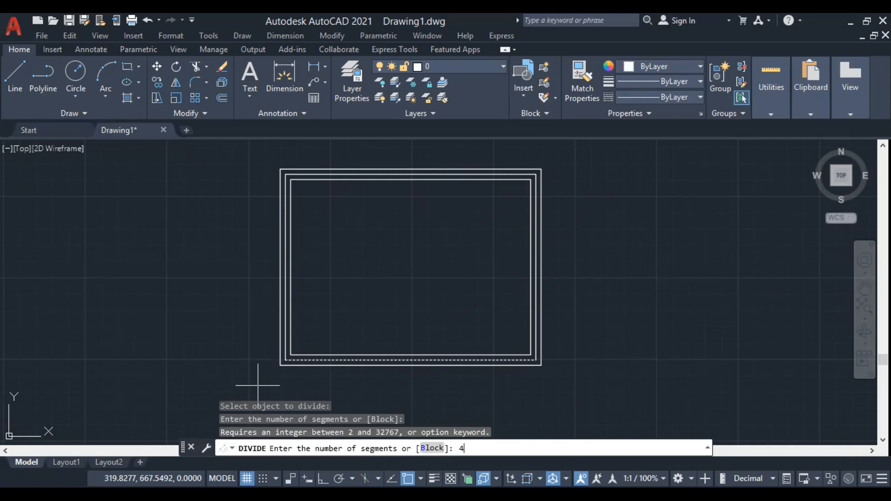
pyautogui.press('Return')
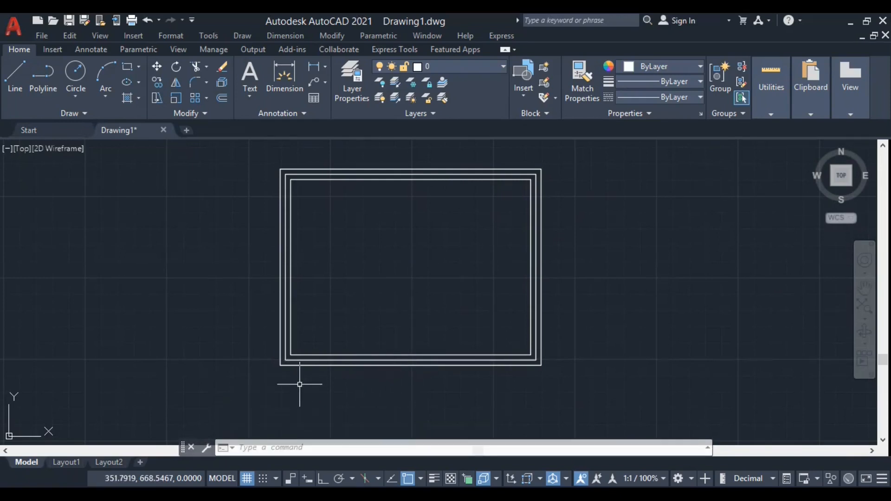
pyautogui.write('div')
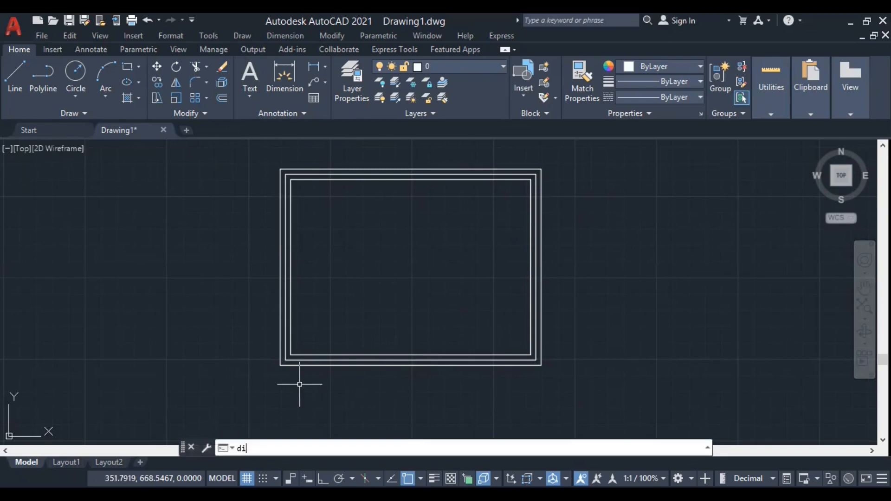
pyautogui.press('Return')
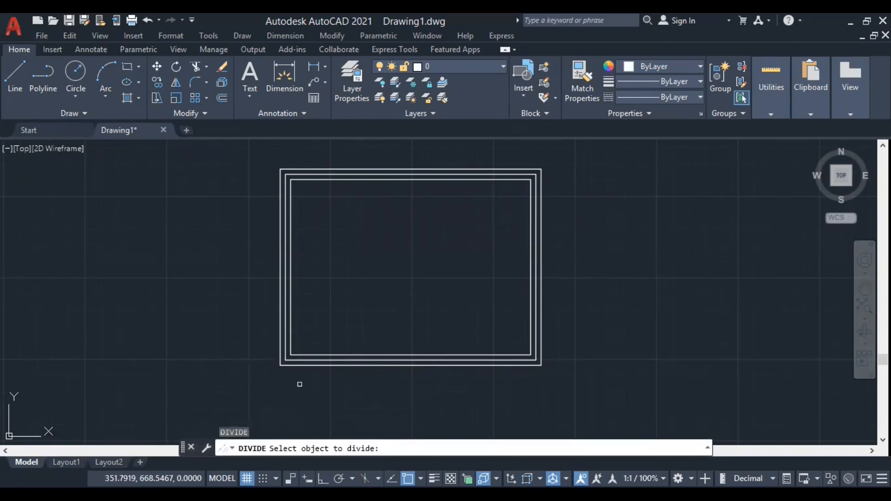
pyautogui.click(365, 358)
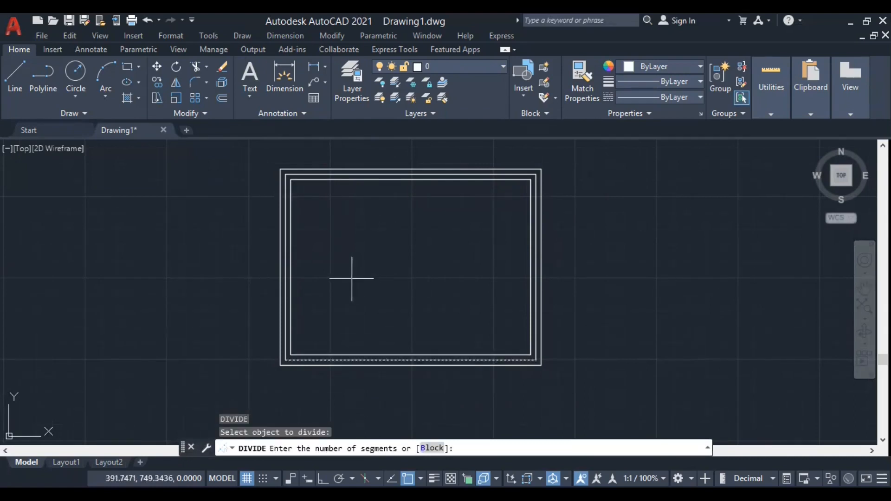
pyautogui.write('4')
pyautogui.press('Escape')
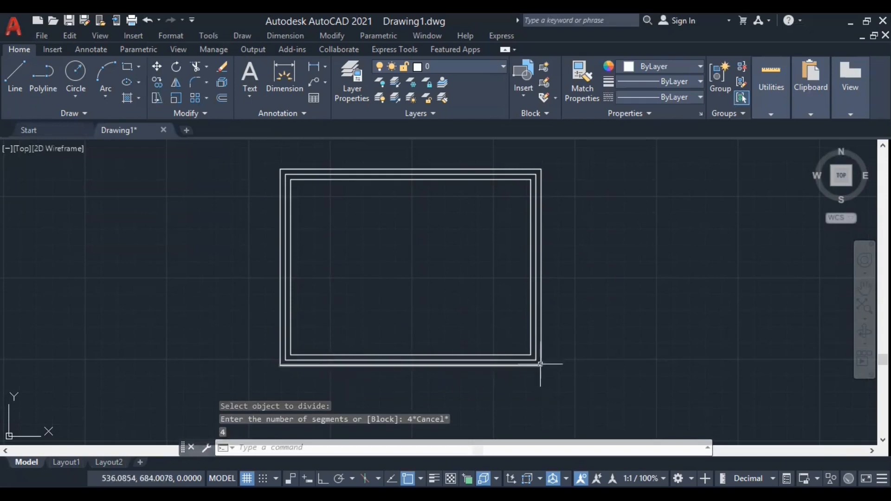
# Set the point style to the symbol with a cross inside a combined circle and square, using the PTYPE command.
pyautogui.click(174, 41)
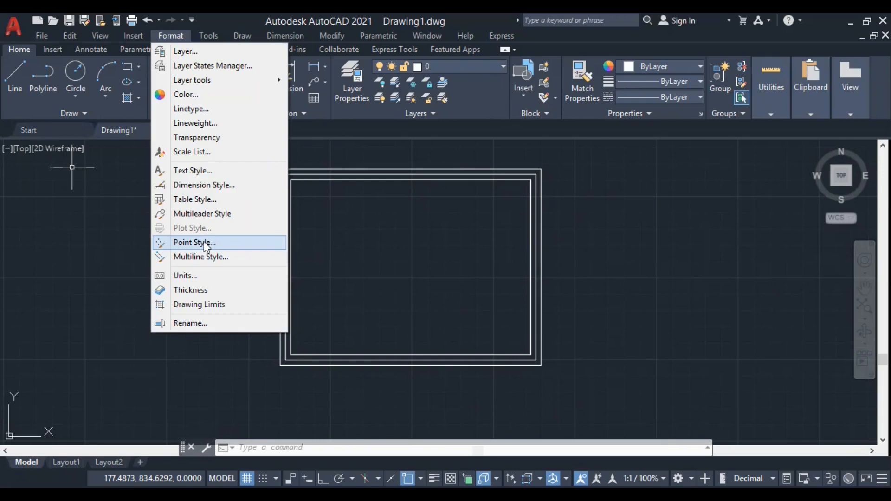
pyautogui.click(320, 277)
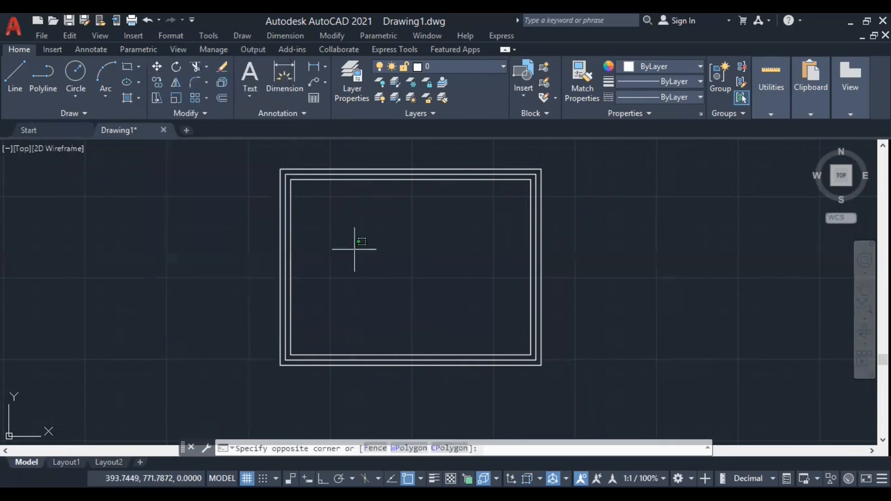
pyautogui.write('DDP')
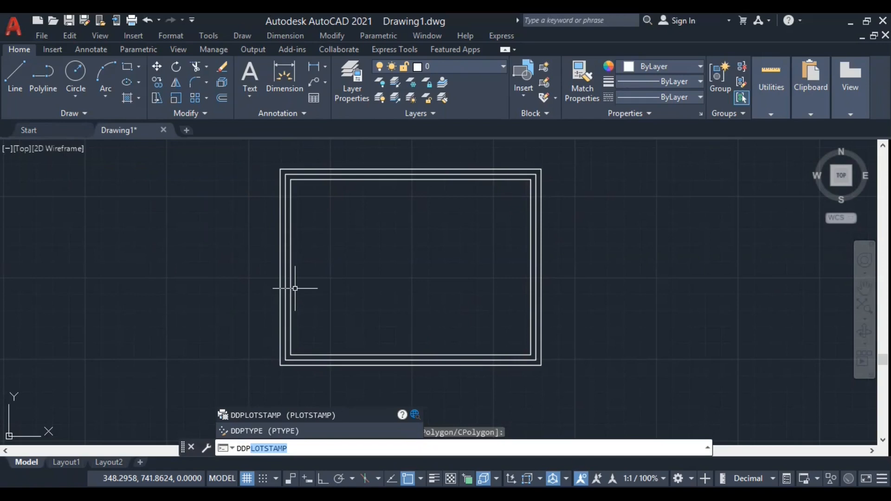
pyautogui.click(264, 430)
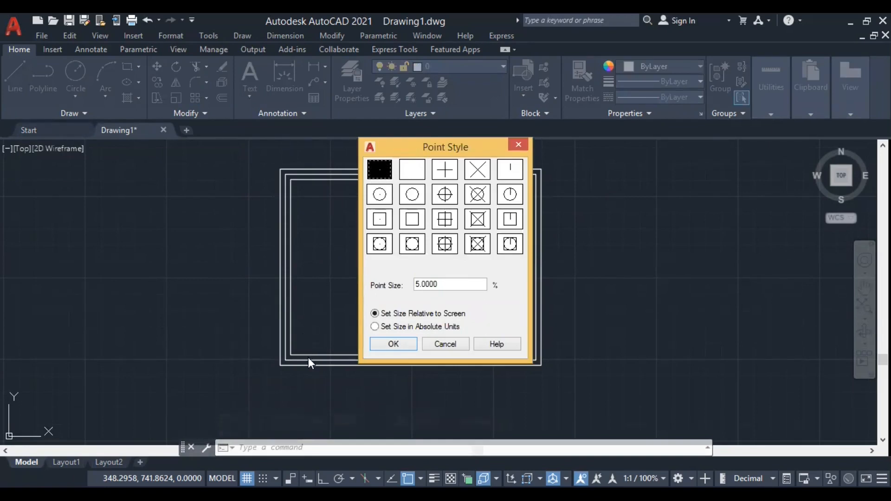
pyautogui.click(447, 248)
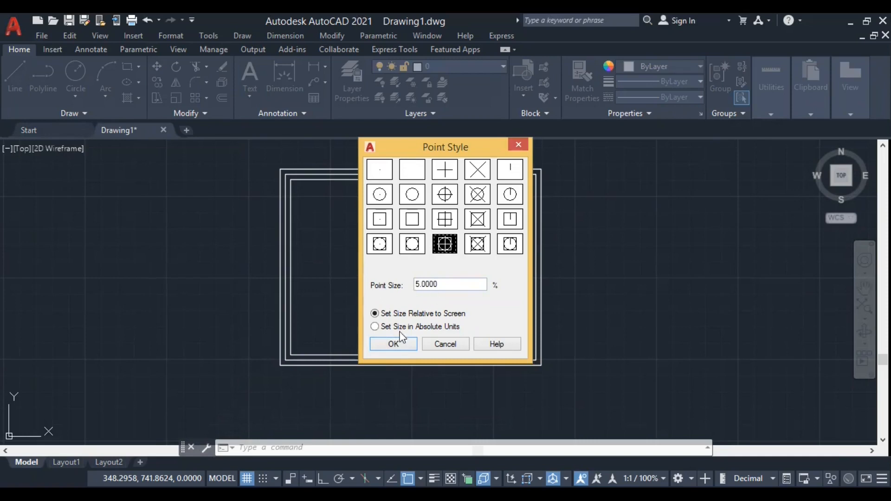
pyautogui.click(393, 345)
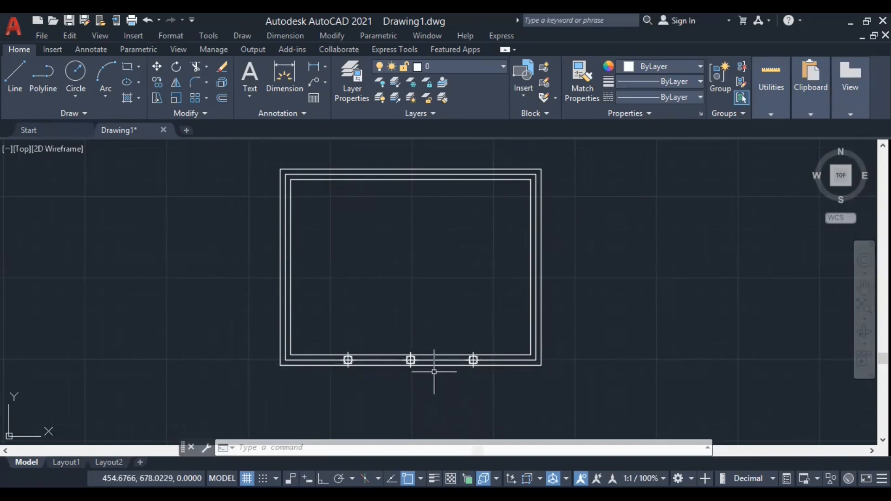
# Copy the middle rectangle's left vertical line from its lower endpoint to each of the three division points on the lower line.
pyautogui.click(287, 283)
pyautogui.rightClick(339, 226)
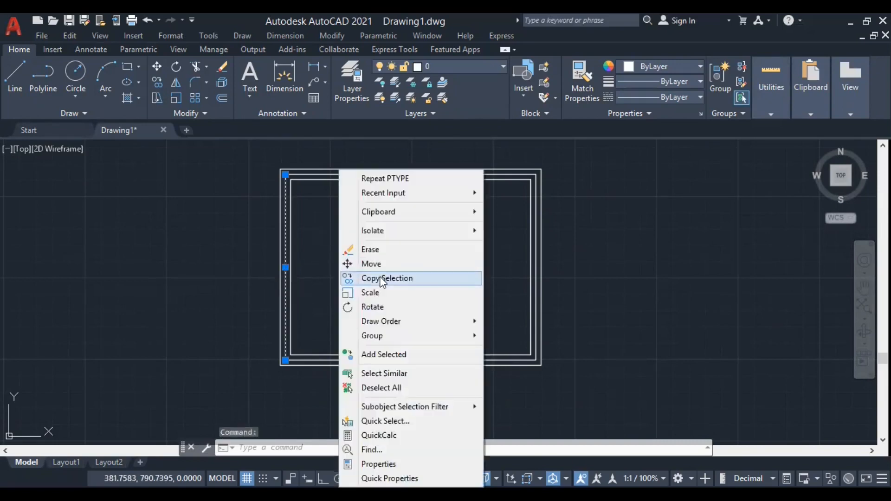
pyautogui.click(383, 280)
pyautogui.scroll(2, 282, 386)
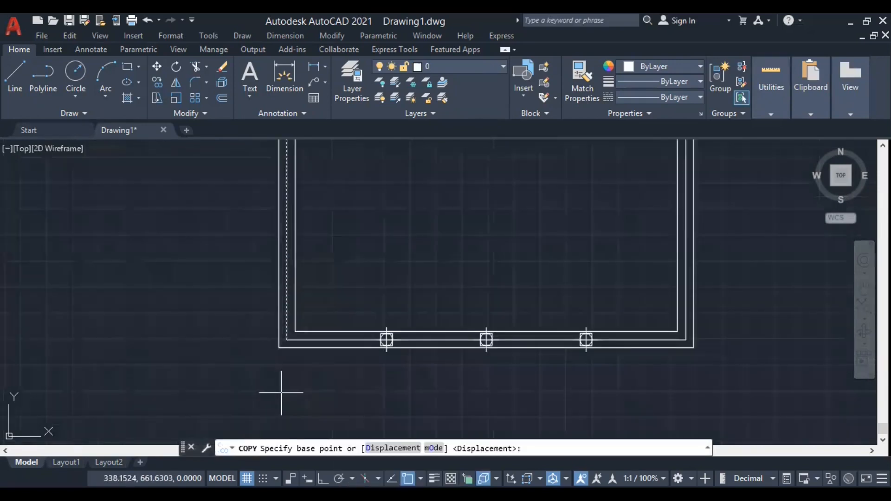
pyautogui.click(287, 341)
pyautogui.click(386, 340)
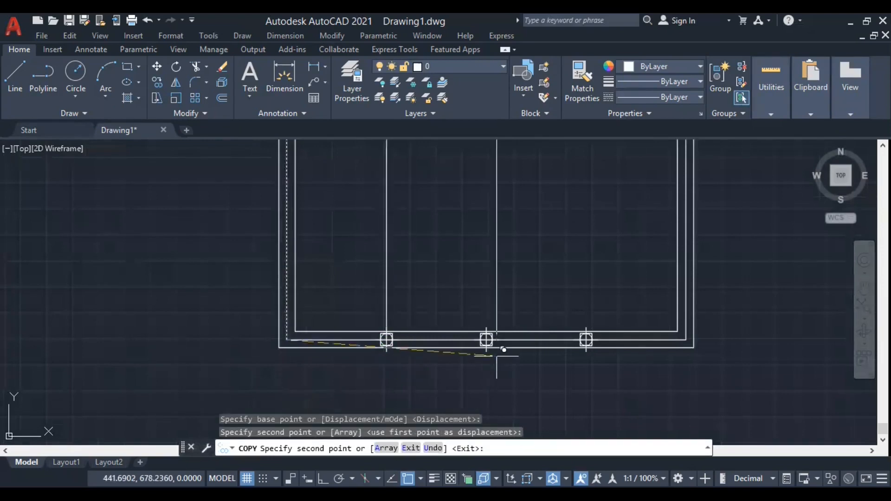
pyautogui.click(486, 341)
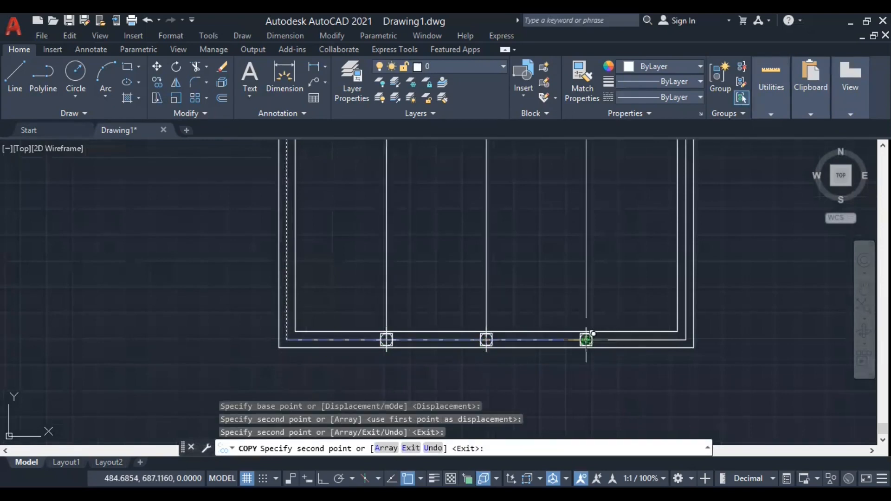
pyautogui.click(586, 341)
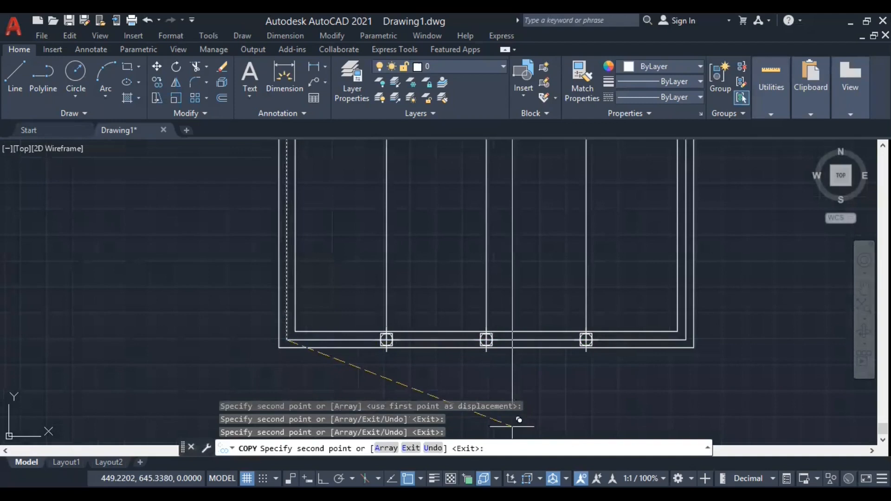
pyautogui.press('Return')
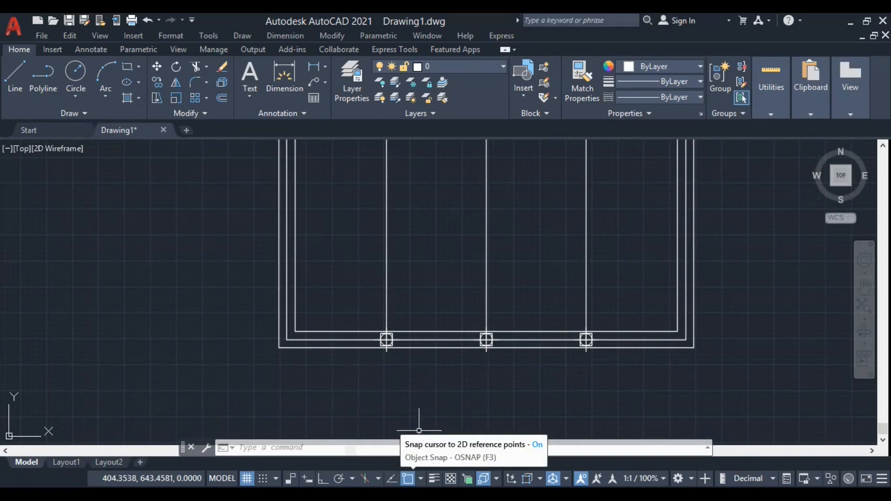
# Check which object snap modes are enabled for snapping to the division points.
pyautogui.click(420, 479)
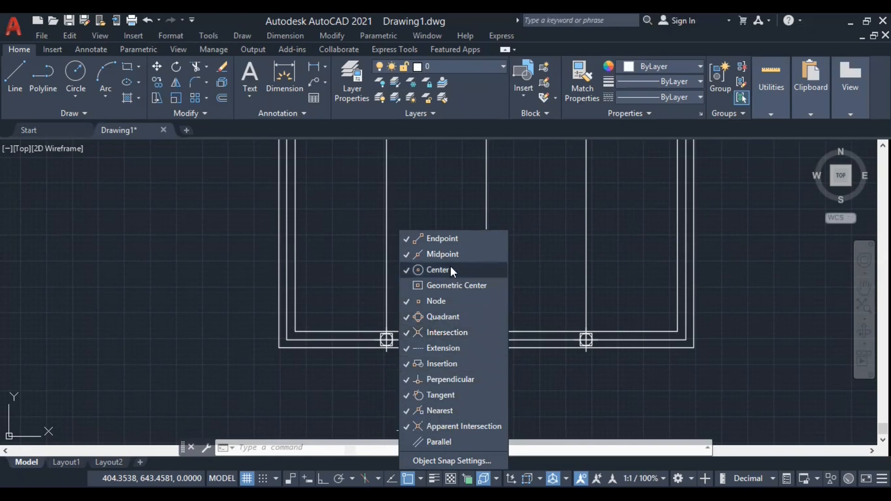
pyautogui.click(658, 420)
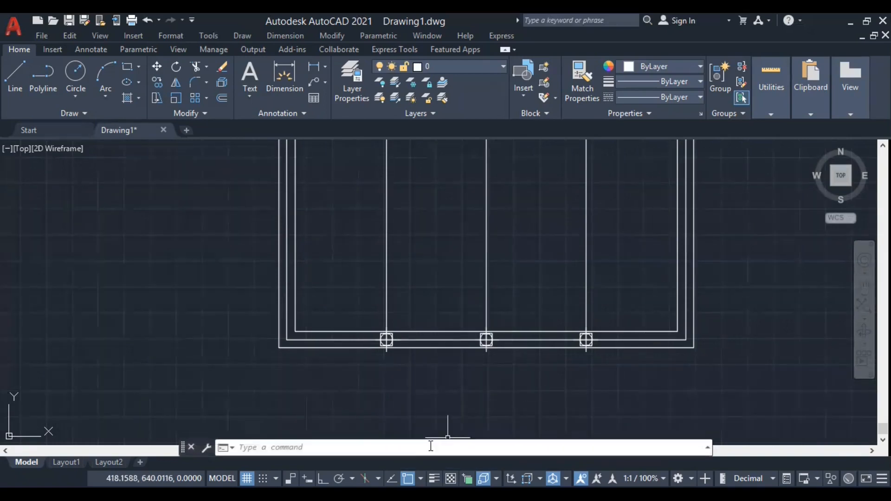
# Erase the three point markers on the middle rectangle's lower line.
pyautogui.scroll(-2, 447, 437)
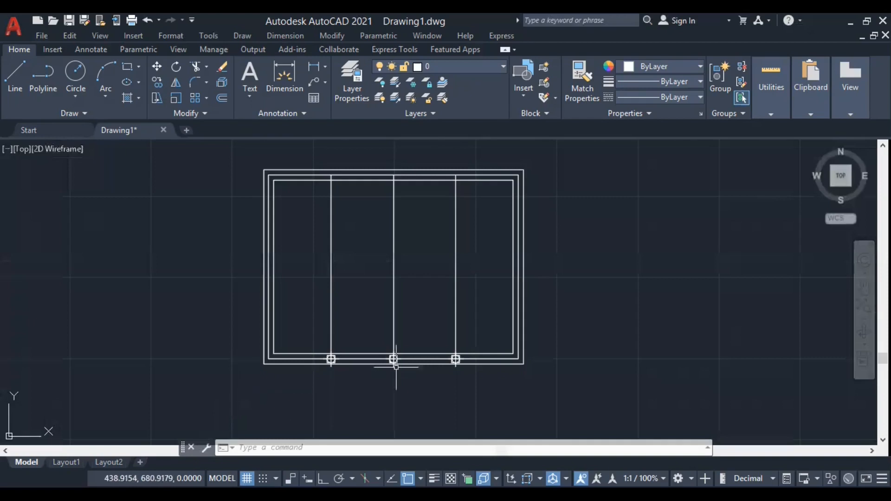
pyautogui.scroll(4, 392, 360)
pyautogui.click(567, 358)
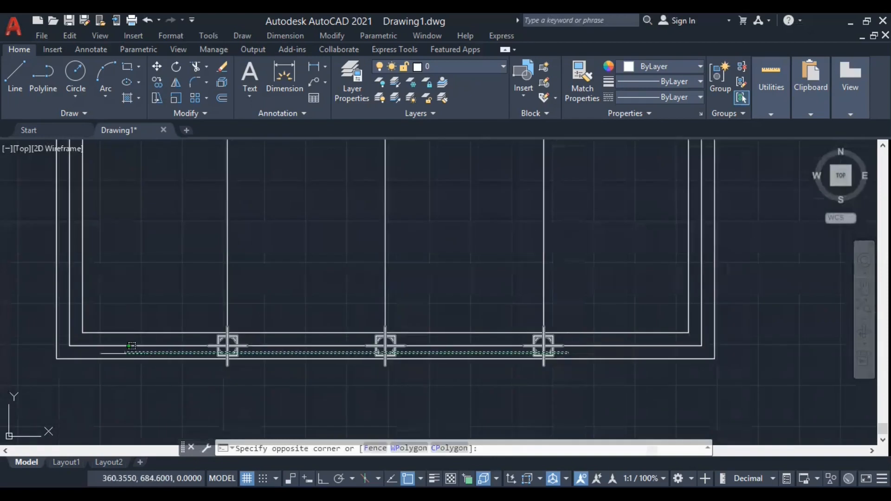
pyautogui.click(145, 375)
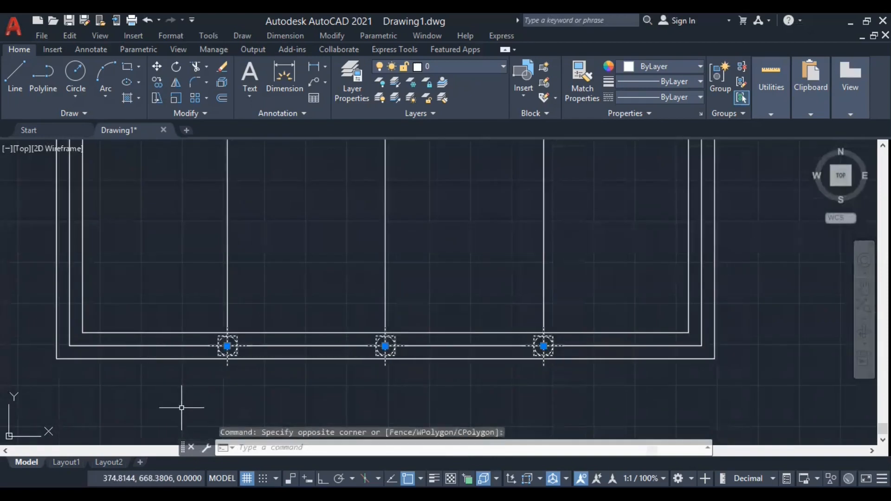
pyautogui.press('Delete')
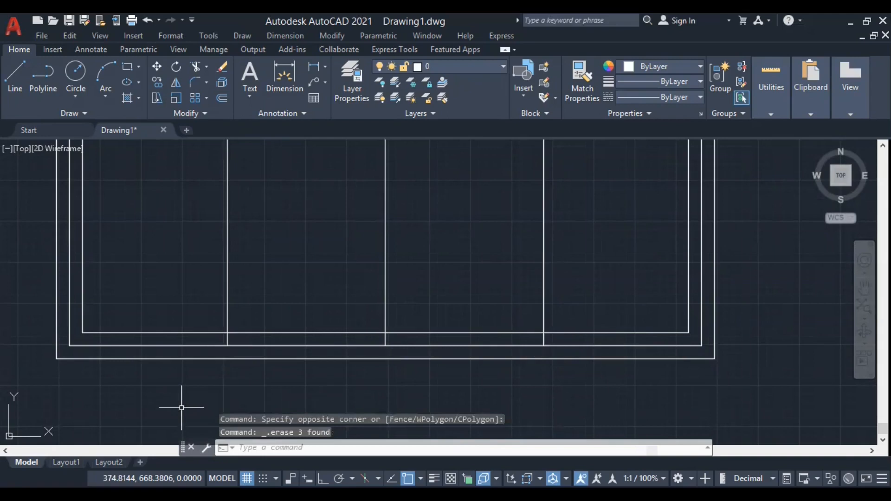
# Offset the left divider line by 4 to both sides.
pyautogui.scroll(-4, 188, 415)
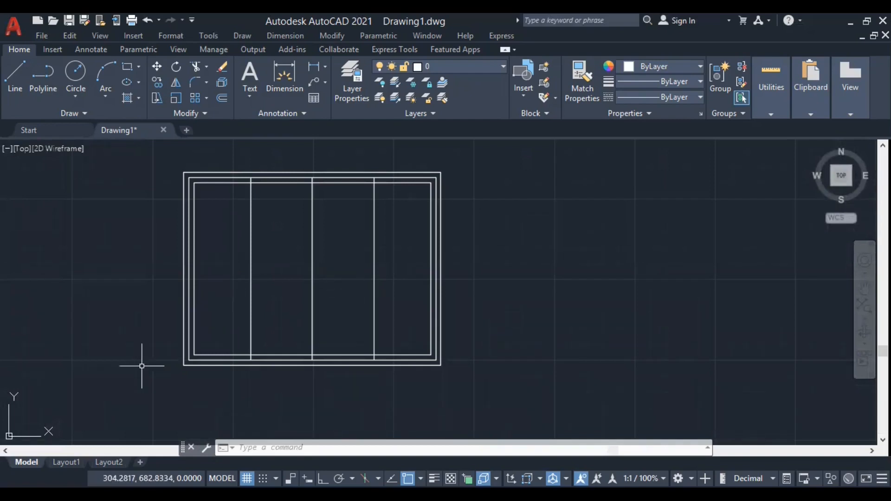
pyautogui.write('o')
pyautogui.press('Return')
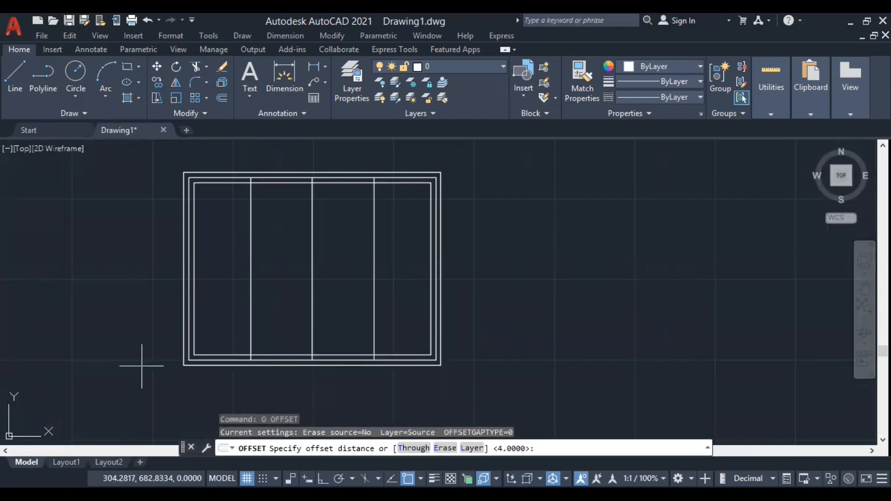
pyautogui.press('Return')
pyautogui.scroll(4, 240, 356)
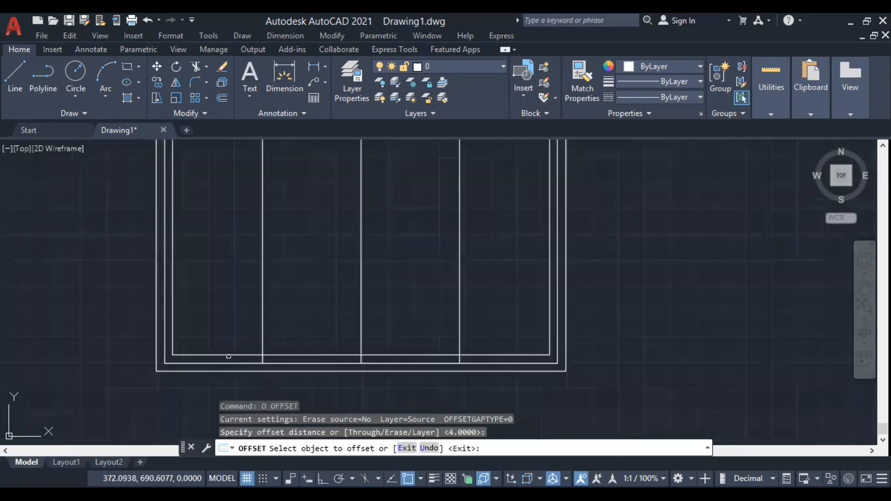
pyautogui.click(267, 340)
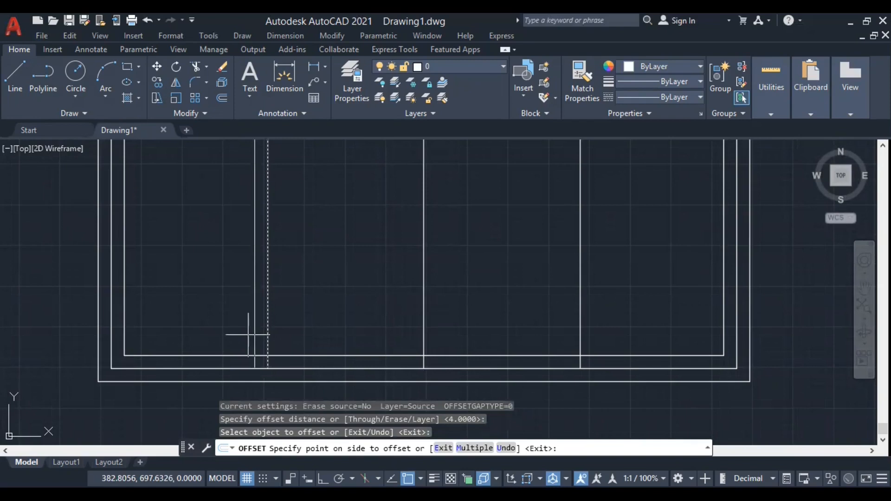
pyautogui.click(296, 330)
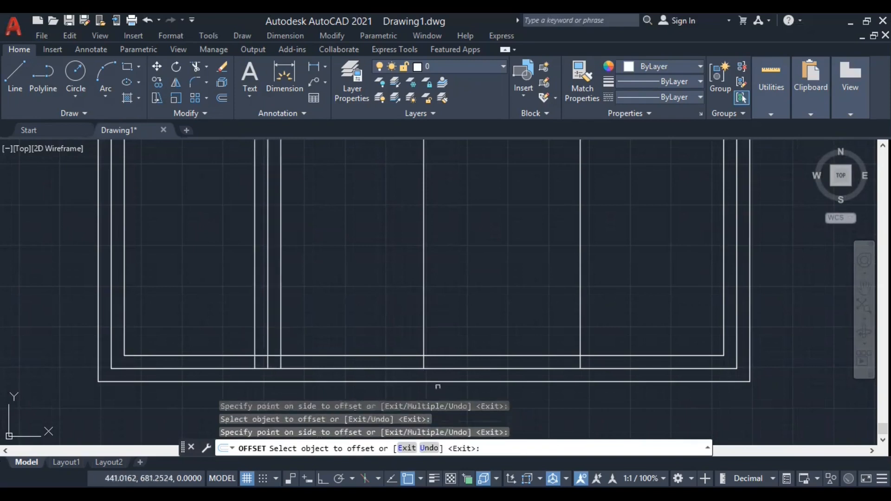
# Offset the central and right divider lines by 4 to both sides.
pyautogui.click(425, 339)
pyautogui.click(407, 327)
pyautogui.click(423, 338)
pyautogui.click(455, 327)
pyautogui.click(578, 328)
pyautogui.click(559, 319)
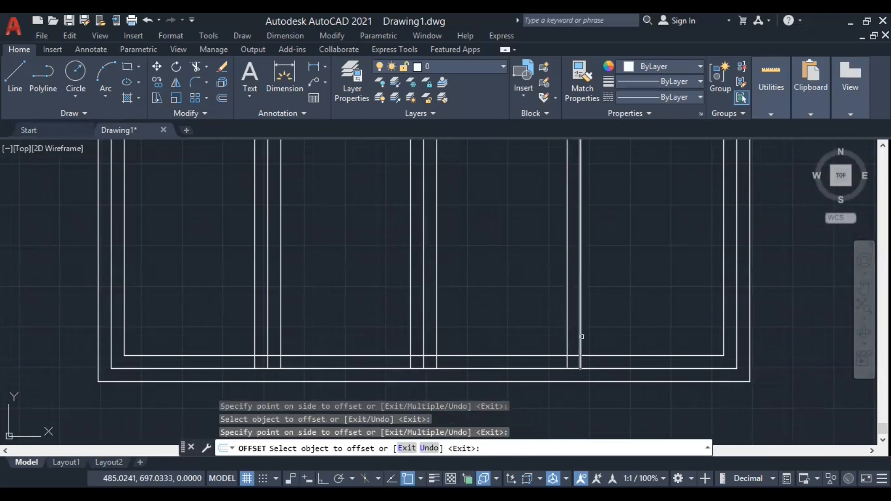
pyautogui.click(581, 337)
pyautogui.click(607, 331)
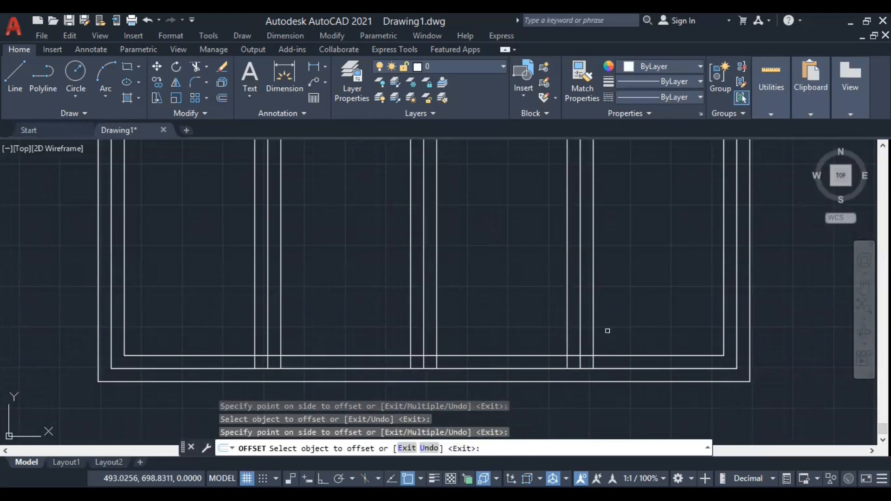
pyautogui.press('Return')
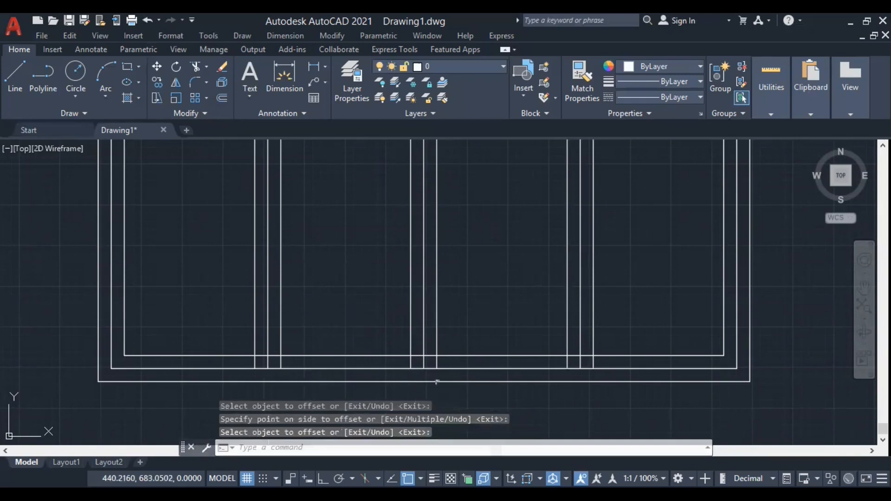
# Erase the four sides of the middle rectangle and the three original divider centerlines.
pyautogui.scroll(-4, 472, 377)
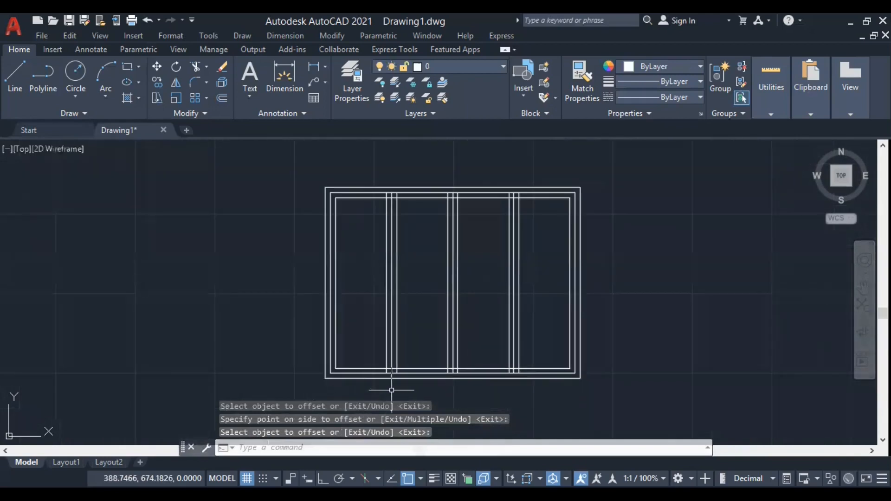
pyautogui.scroll(2, 394, 390)
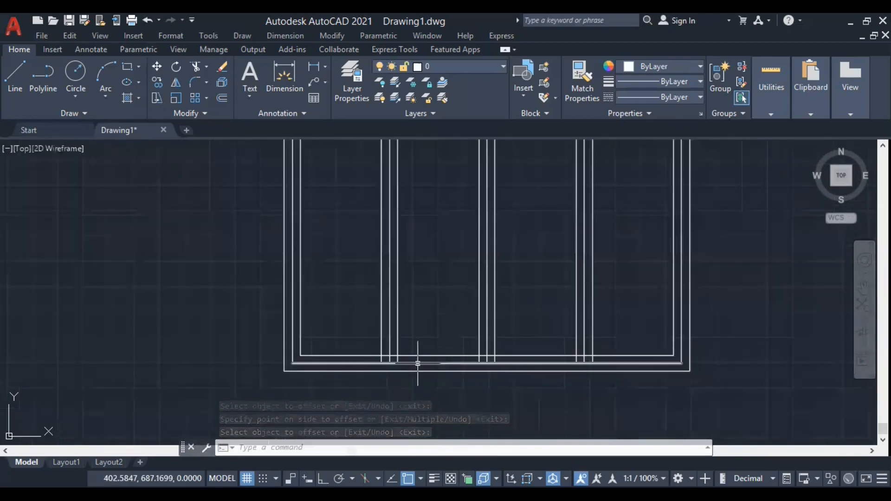
pyautogui.click(408, 363)
pyautogui.click(293, 301)
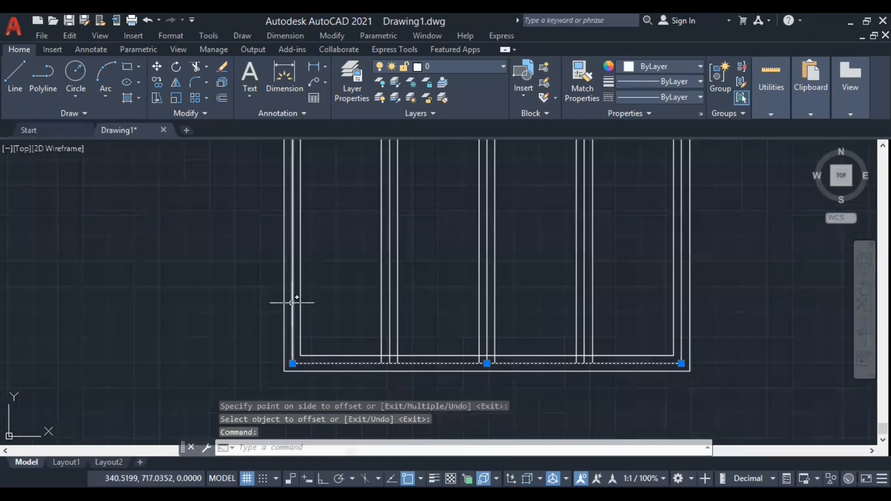
pyautogui.click(391, 326)
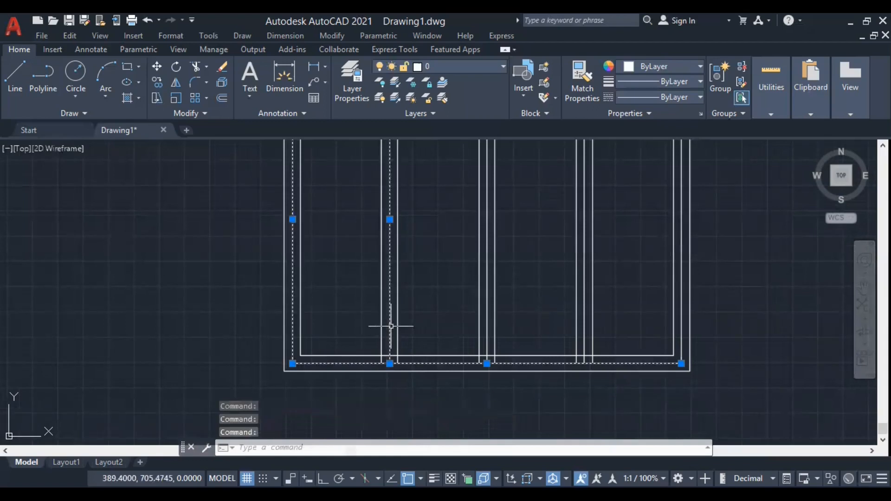
pyautogui.click(484, 334)
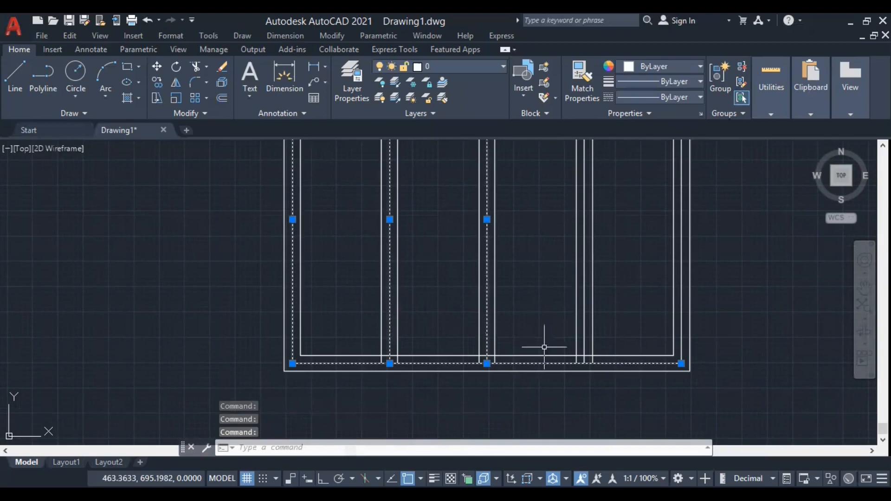
pyautogui.click(583, 337)
pyautogui.click(680, 324)
pyautogui.scroll(-4, 603, 404)
pyautogui.scroll(4, 538, 264)
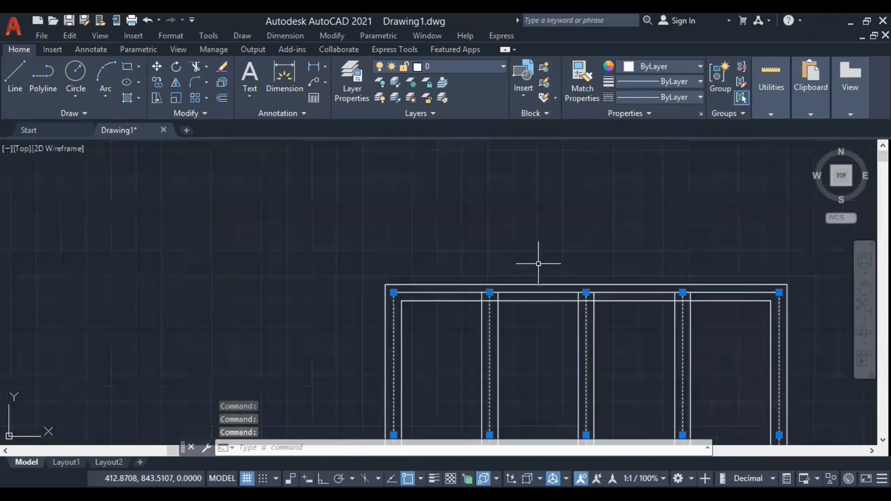
pyautogui.scroll(2, 539, 264)
pyautogui.rightClick(479, 259)
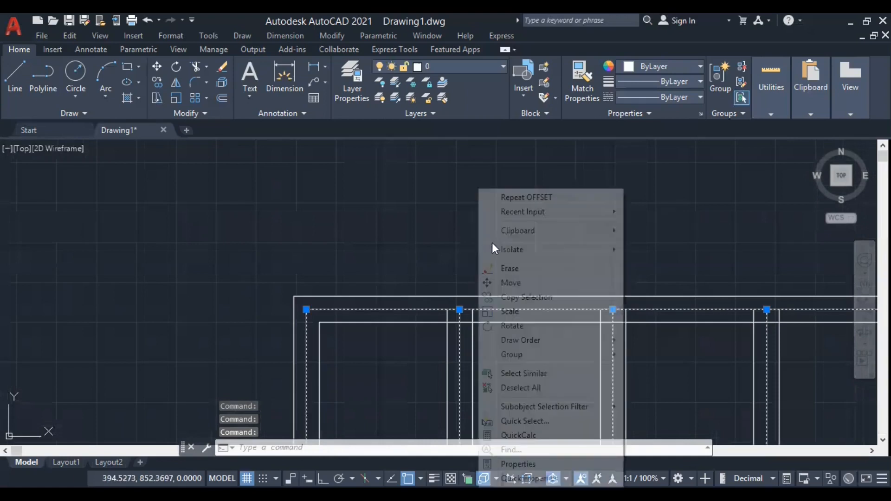
pyautogui.click(510, 270)
# Trim the upper ends of the central and right divider pairs where they extend past the inner rectangle's top line.
pyautogui.scroll(-5, 352, 223)
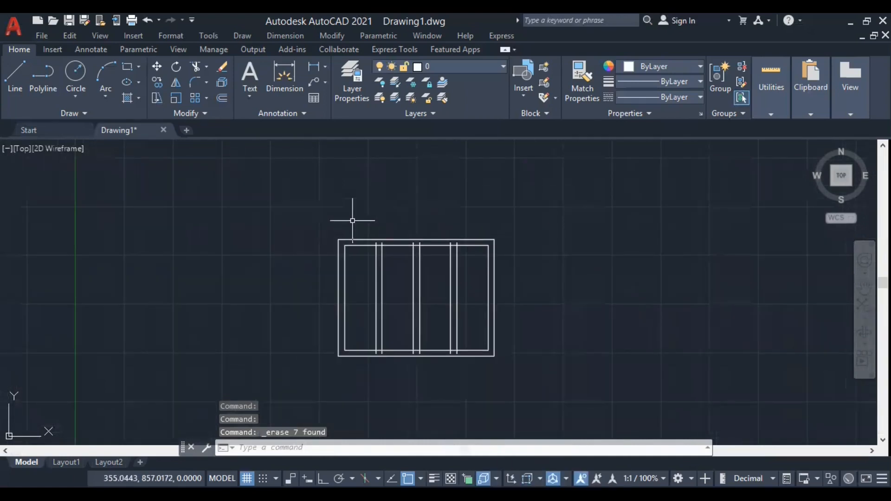
pyautogui.write('tr')
pyautogui.press('Return')
pyautogui.scroll(6, 419, 246)
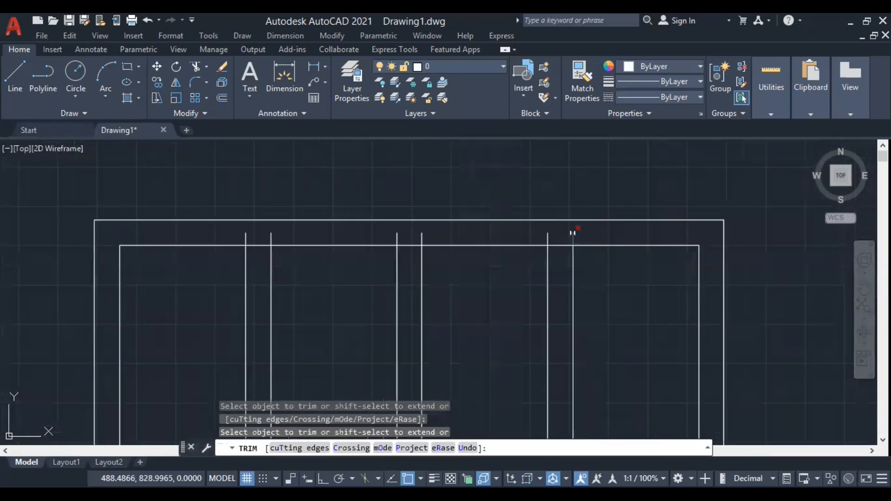
pyautogui.click(597, 240)
pyautogui.press('Return')
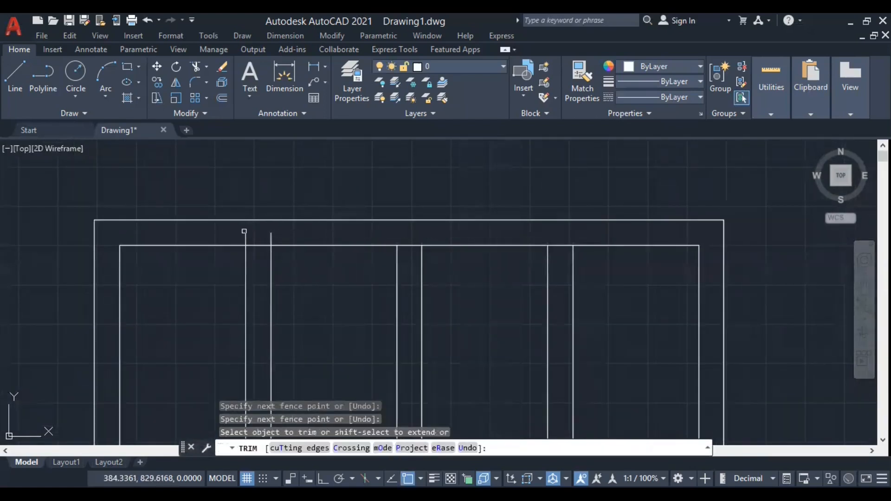
# Trim the left divider pair's upper overhangs and the inner rectangle's top line segments between the lines of each divider pair.
pyautogui.click(248, 236)
pyautogui.click(277, 237)
pyautogui.press('Return')
pyautogui.click(261, 238)
pyautogui.click(239, 236)
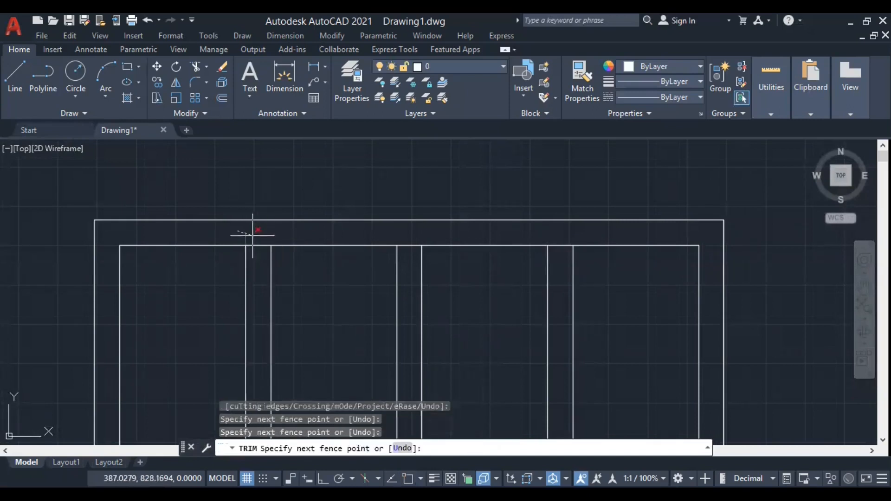
pyautogui.press('Return')
pyautogui.click(256, 244)
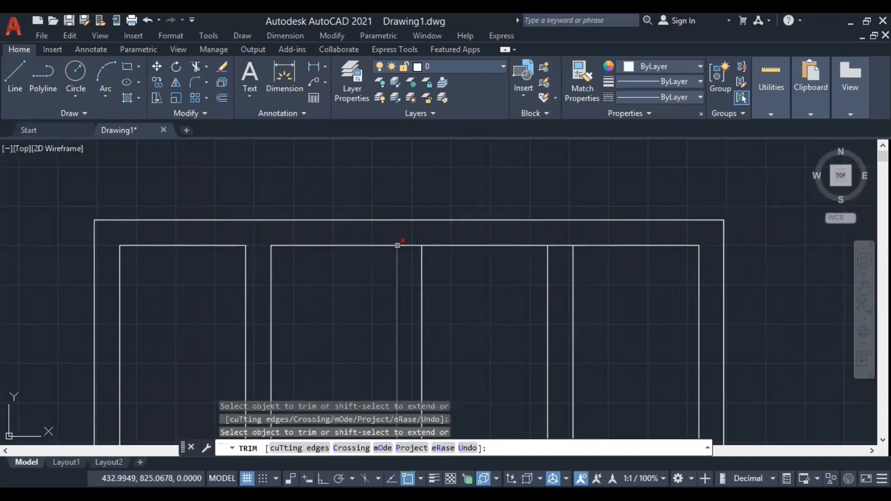
pyautogui.click(556, 246)
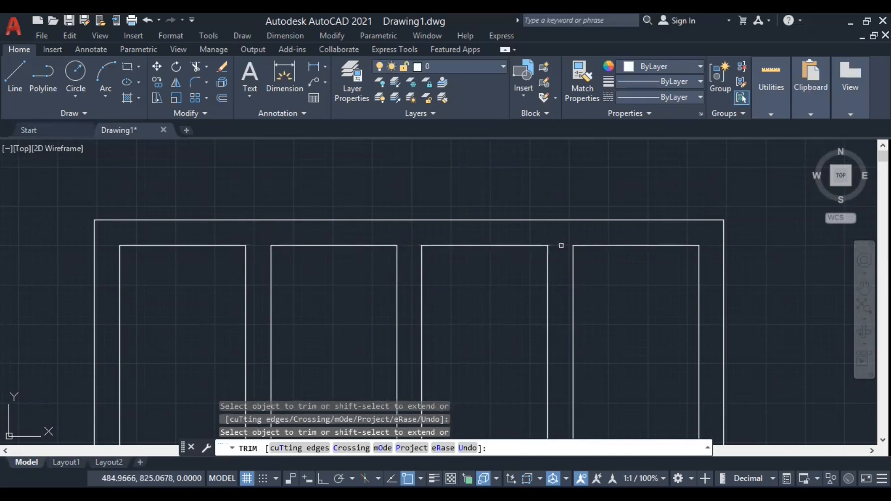
# Trim the lower ends of all divider lines where they extend past the inner rectangle's bottom line.
pyautogui.scroll(-3, 483, 151)
pyautogui.scroll(2, 502, 368)
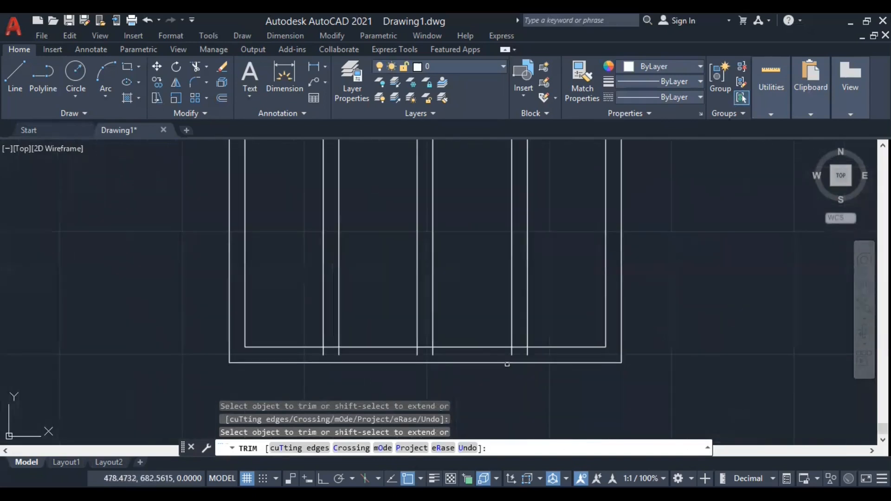
pyautogui.click(551, 355)
pyautogui.press('Return')
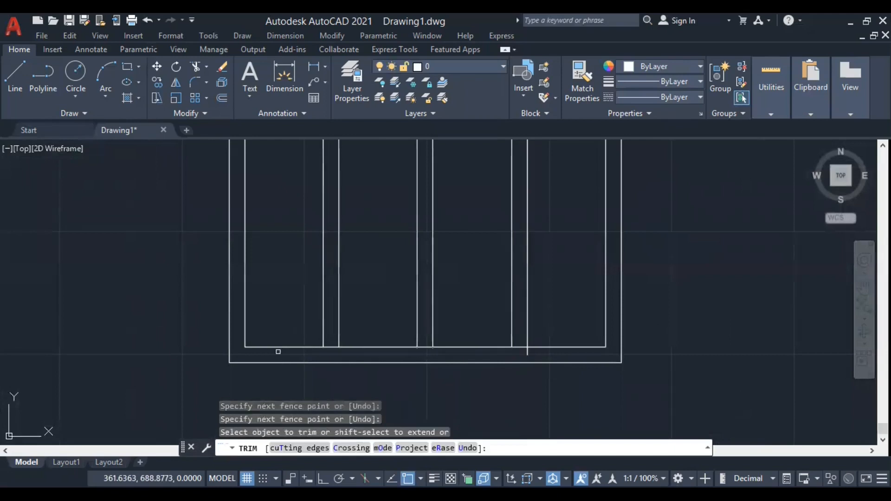
# Trim the inner rectangle's bottom line segments between the lines of each of the three divider pairs.
pyautogui.click(527, 355)
pyautogui.click(521, 349)
pyautogui.click(425, 347)
pyautogui.click(333, 348)
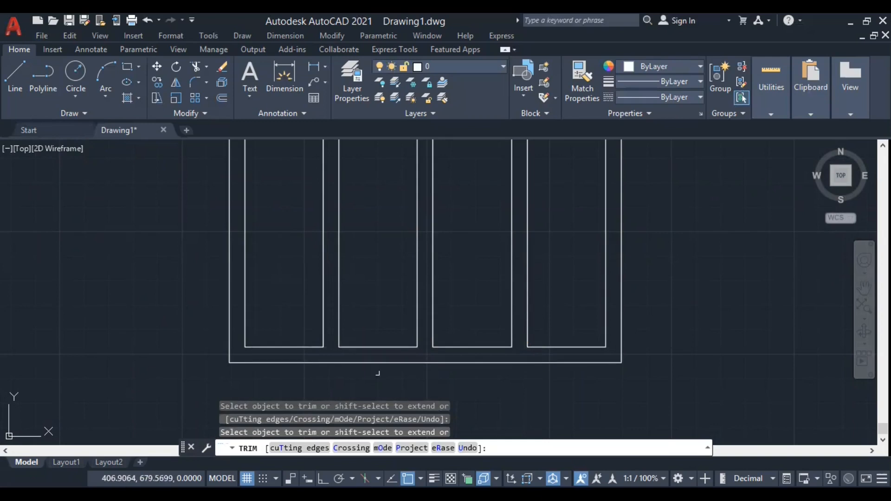
pyautogui.scroll(-2, 435, 373)
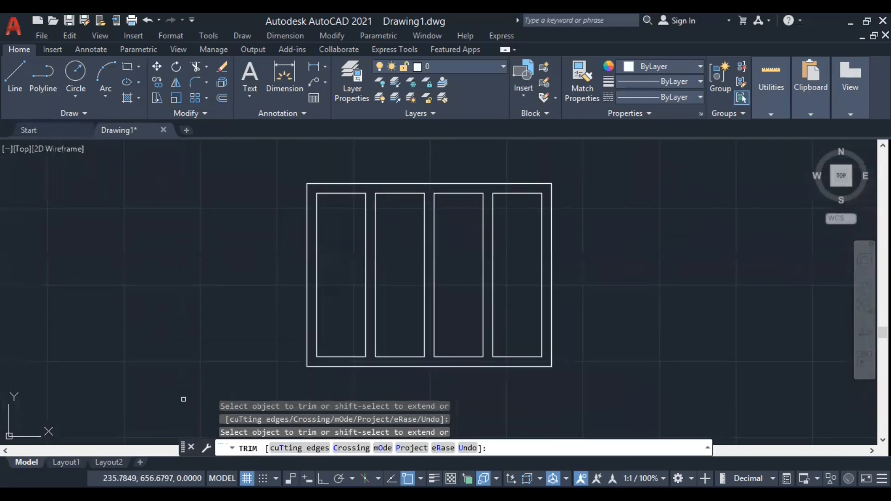
pyautogui.press('Return')
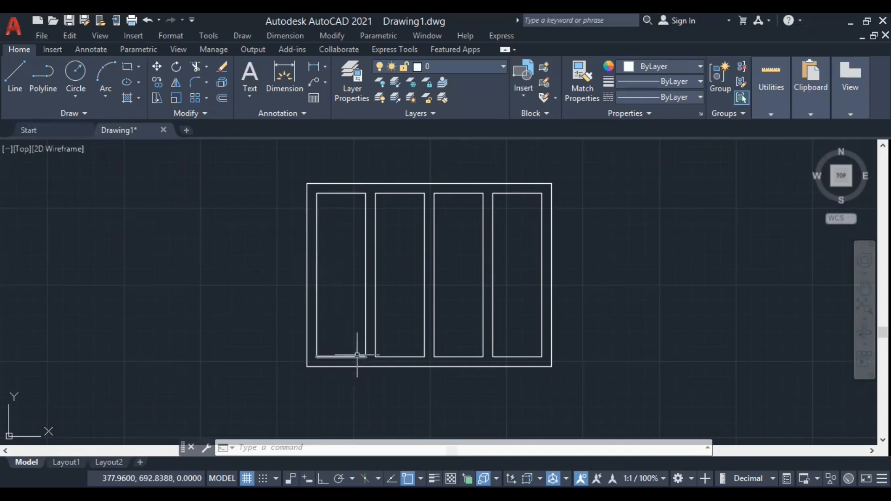
pyautogui.scroll(2, 357, 355)
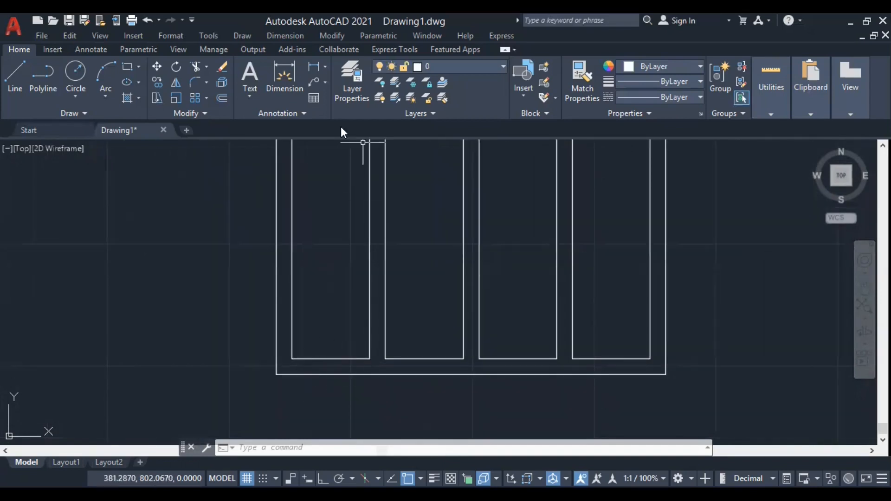
pyautogui.scroll(-2, 369, 434)
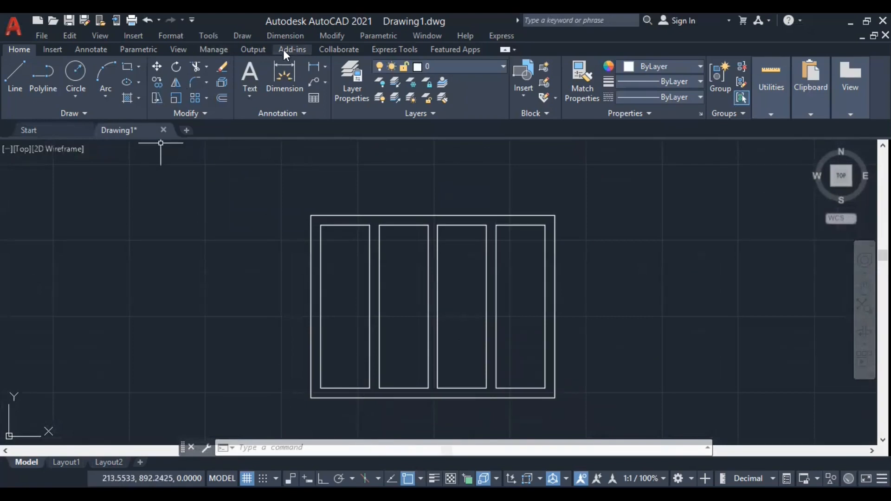
pyautogui.click(333, 37)
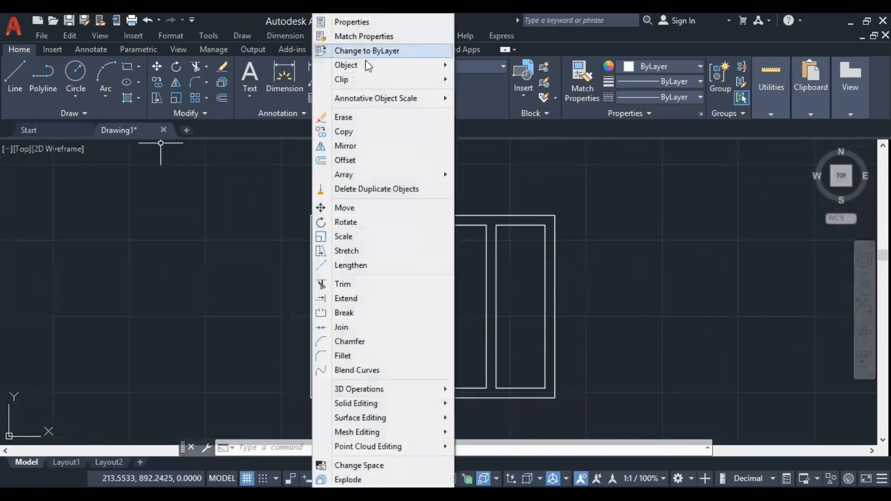
pyautogui.moveTo(367, 65)
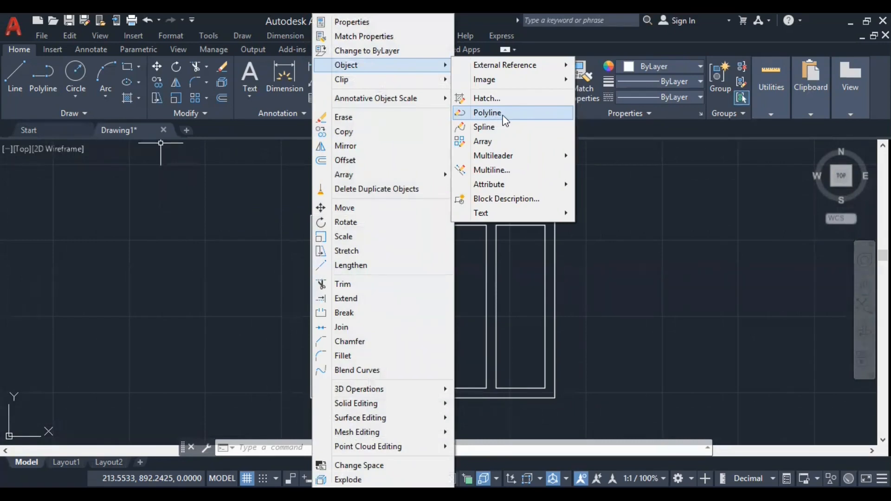
pyautogui.click(661, 215)
pyautogui.click(645, 231)
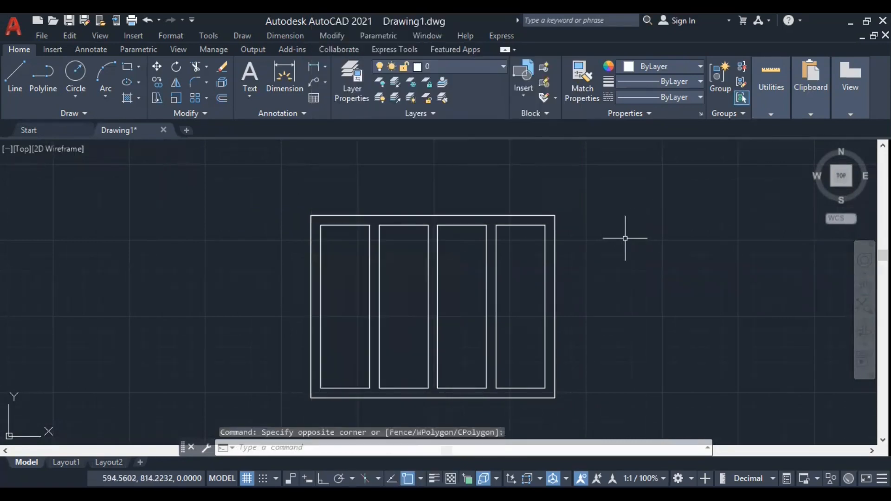
# Convert the leftmost panel's bottom line to a polyline and join the panel's other three sides to it.
pyautogui.write('PE')
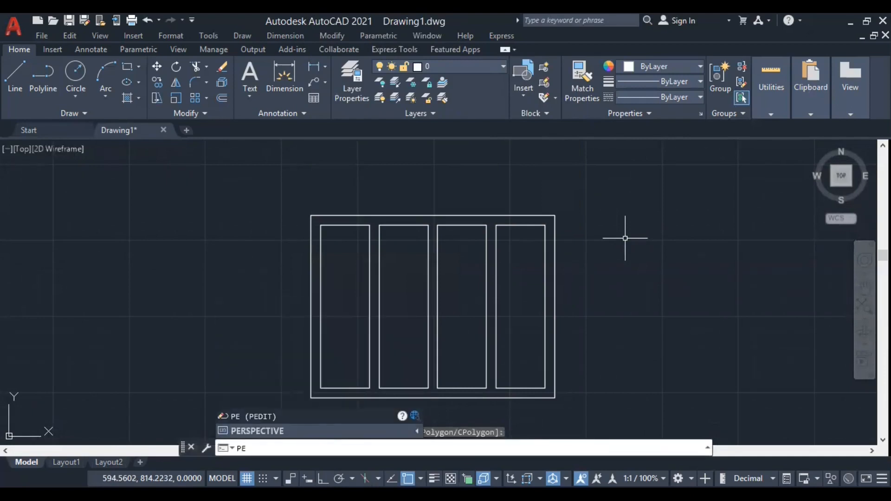
pyautogui.press('Return')
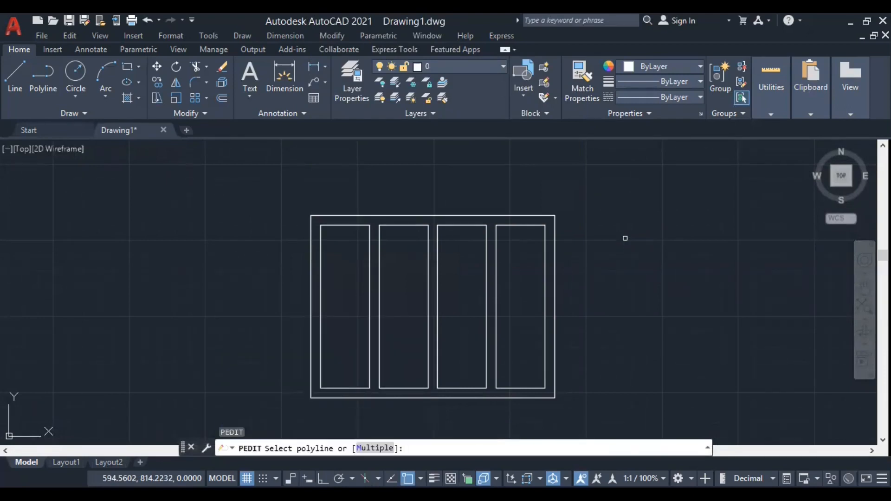
pyautogui.scroll(2, 321, 400)
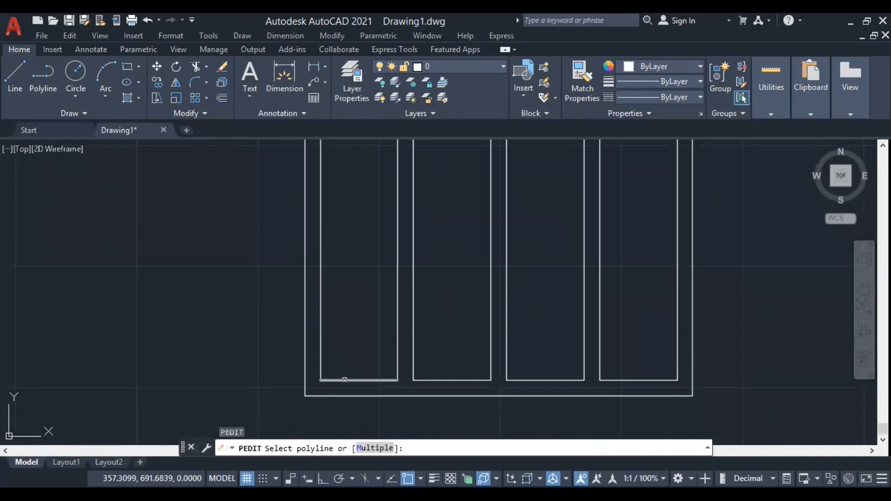
pyautogui.click(345, 380)
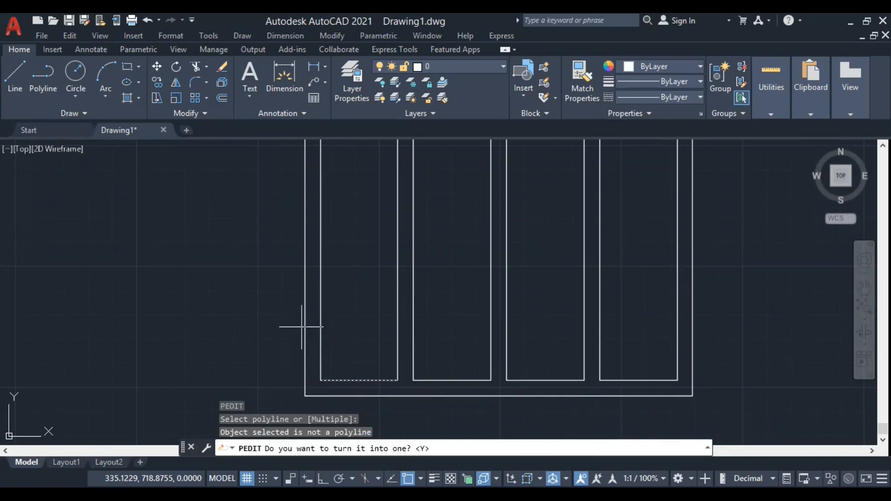
pyautogui.press('Return')
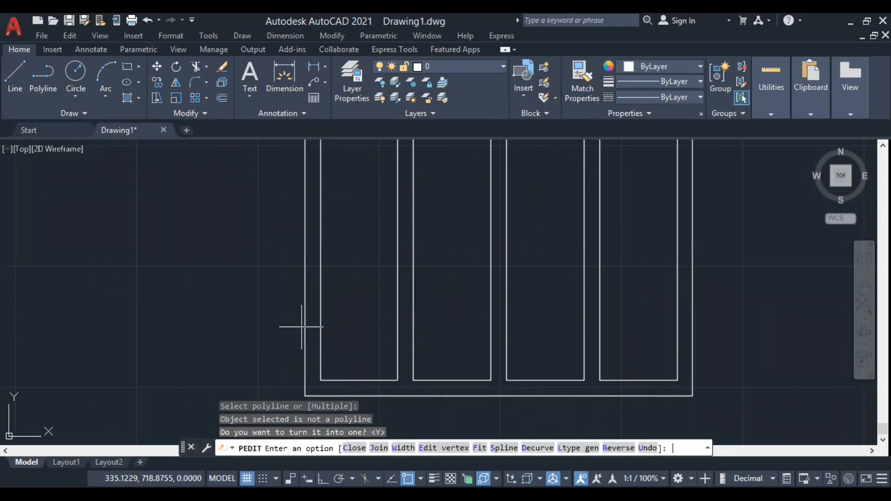
pyautogui.press('Return')
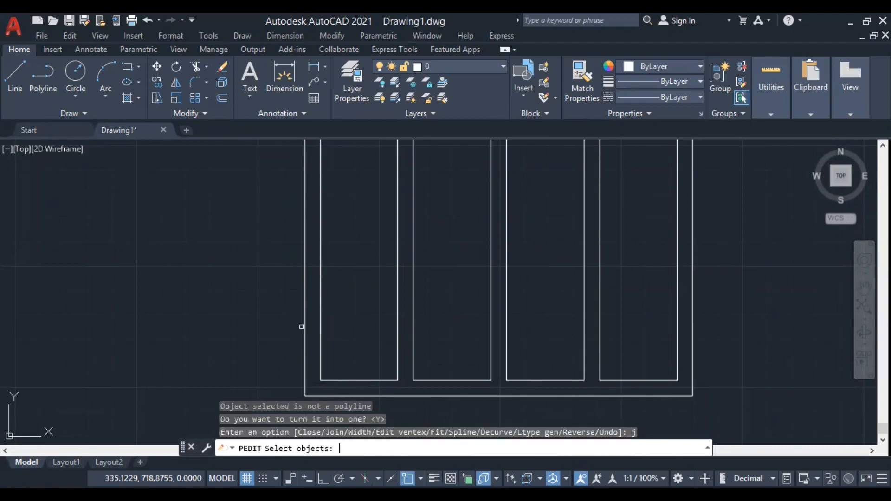
pyautogui.click(395, 383)
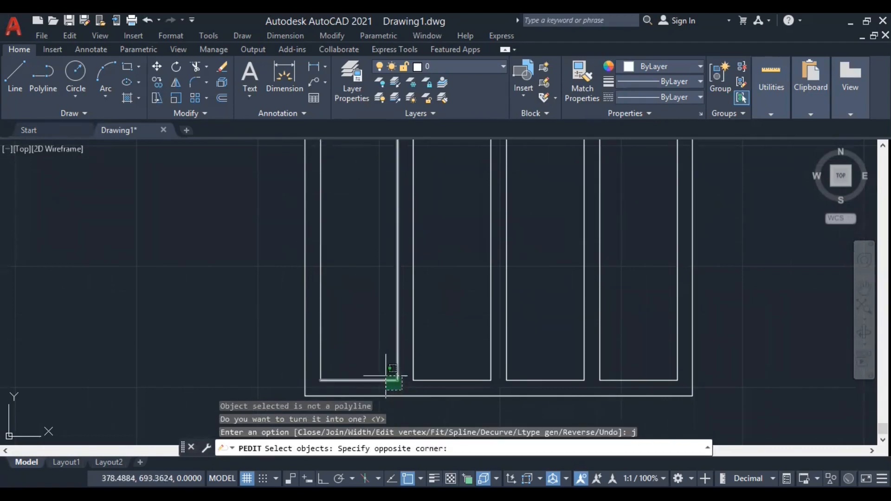
pyautogui.scroll(-2, 390, 376)
pyautogui.click(342, 203)
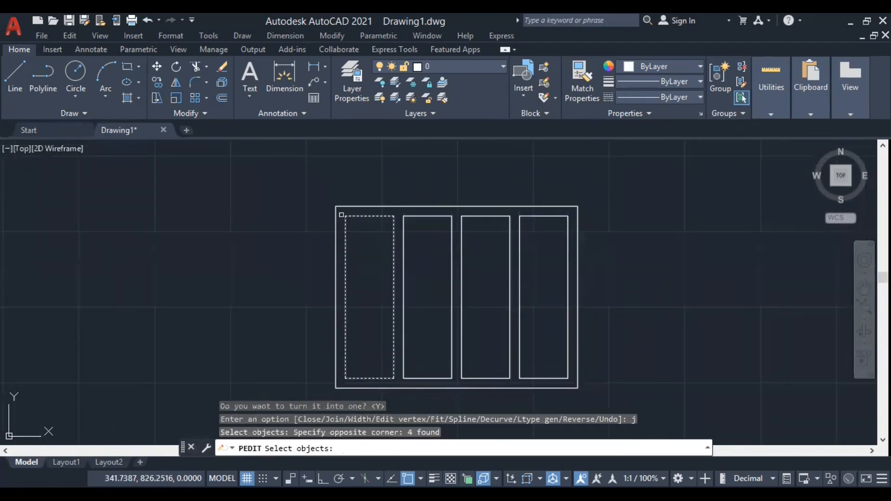
pyautogui.press('Return')
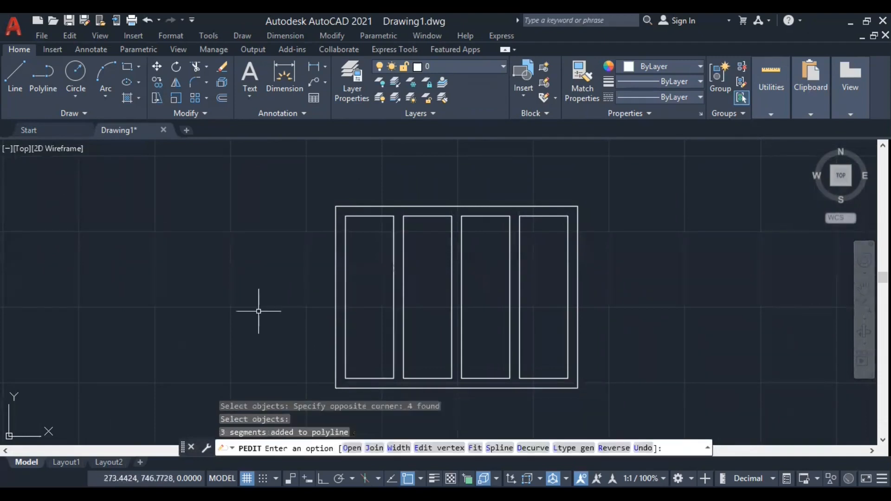
pyautogui.press('Return')
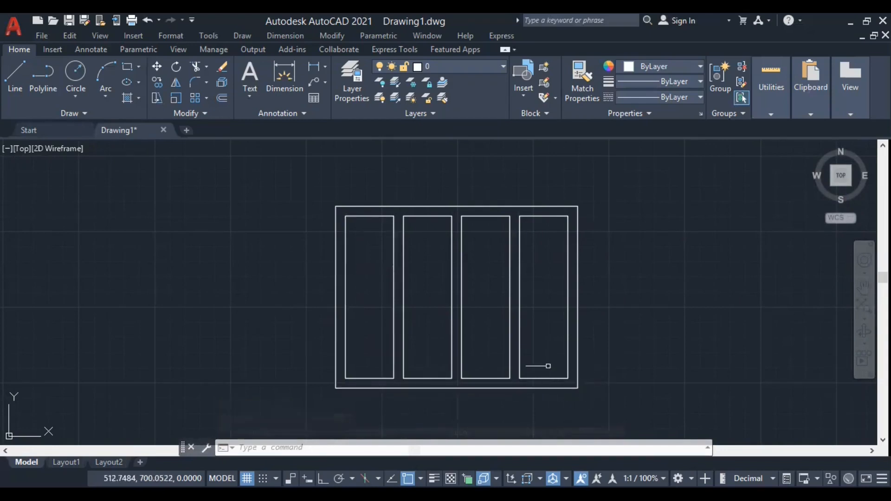
# Draw rectangles over the second, third and fourth panels from their upper-left to their lower-right corners.
pyautogui.write('Rec')
pyautogui.press('Return')
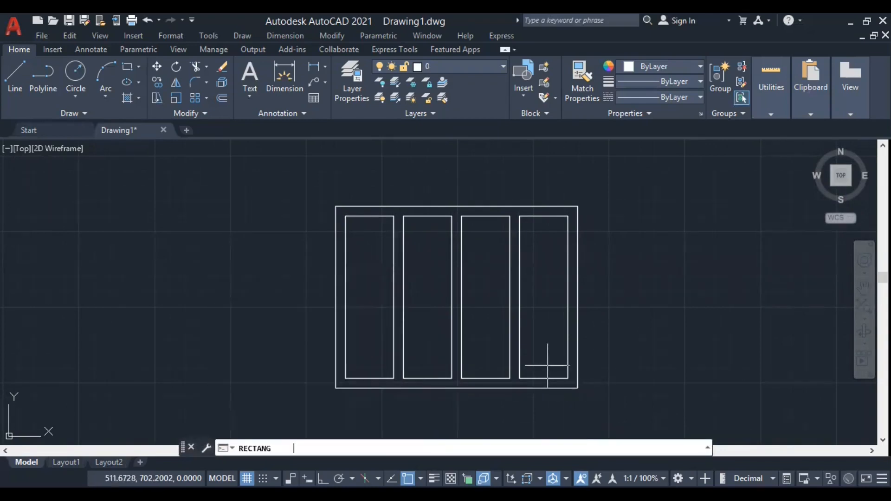
pyautogui.click(403, 216)
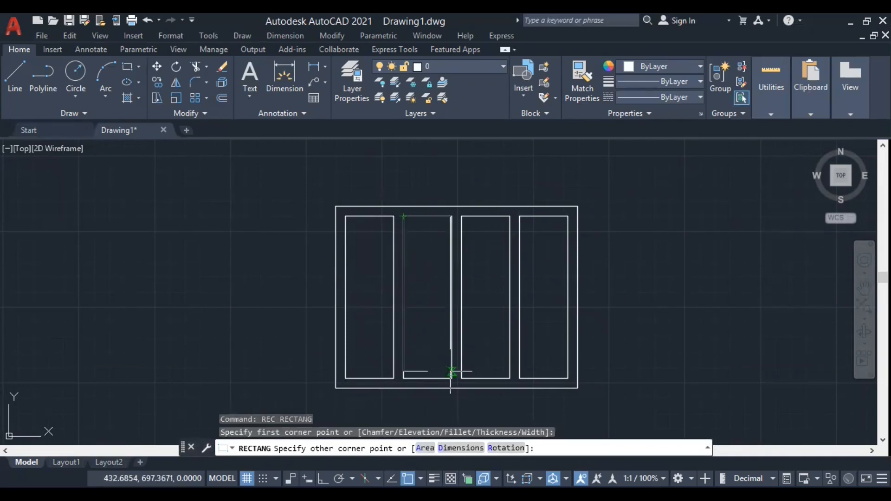
pyautogui.click(452, 378)
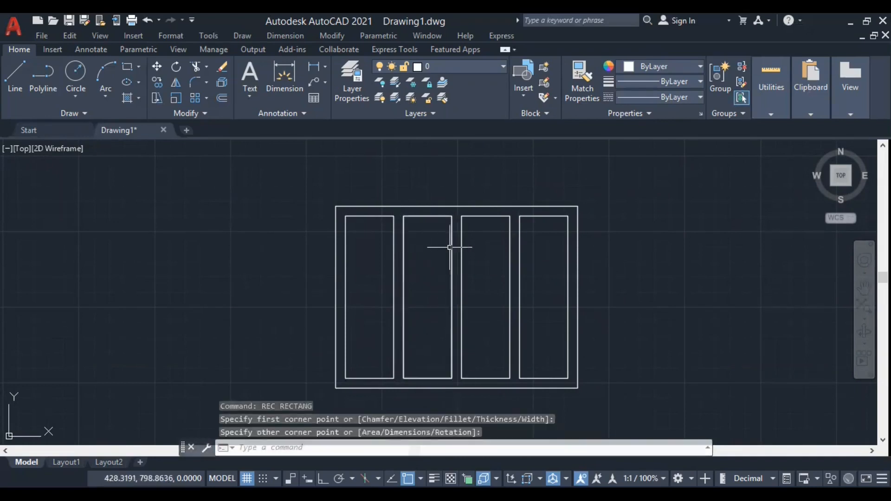
pyautogui.press('Return')
pyautogui.click(462, 217)
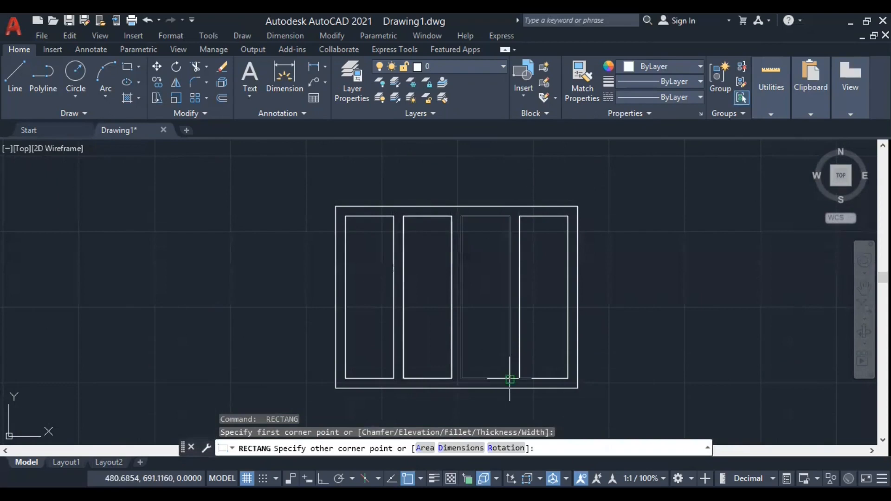
pyautogui.click(511, 378)
pyautogui.press('Return')
pyautogui.click(520, 217)
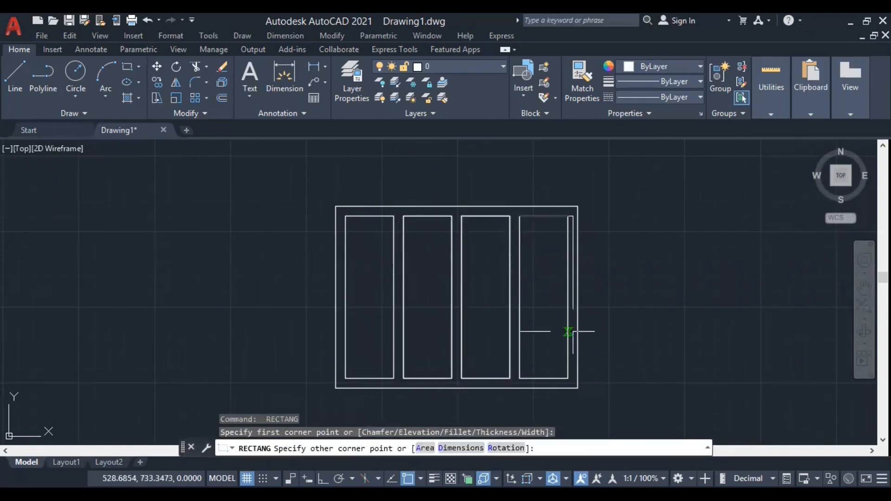
pyautogui.click(568, 378)
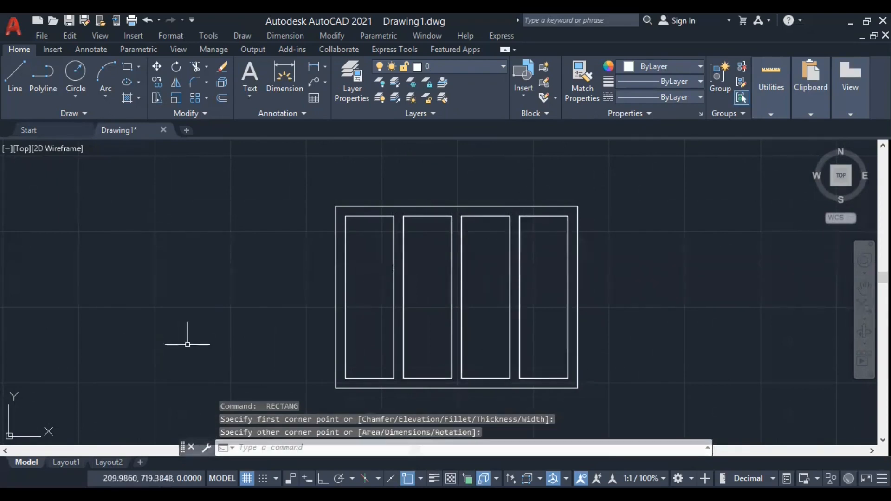
# Offset the outlines of all four panels inward by 5.
pyautogui.scroll(2, 447, 401)
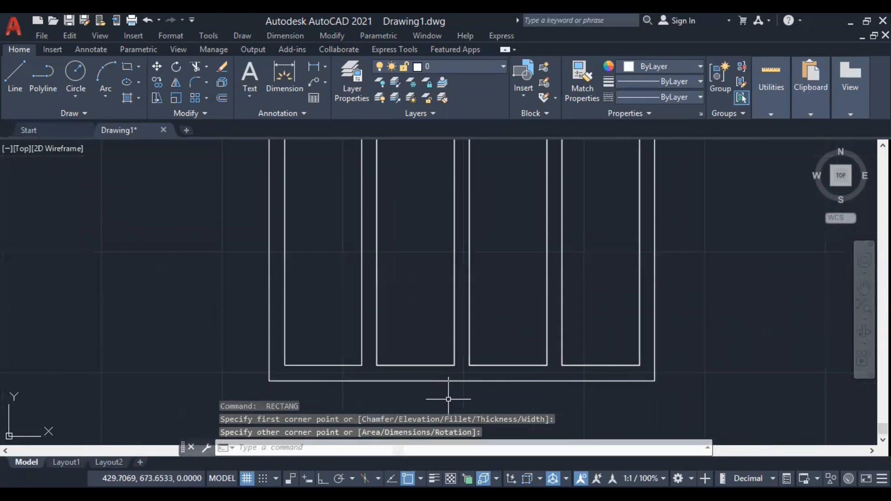
pyautogui.write('o')
pyautogui.press('Return')
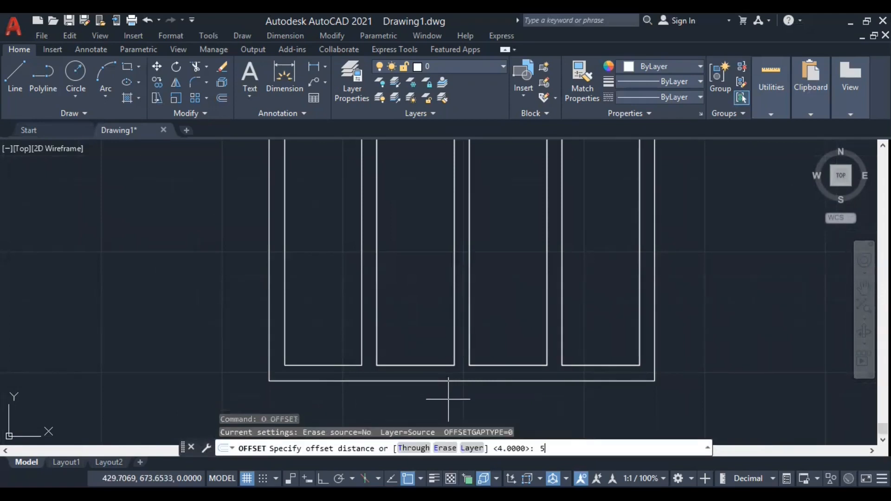
pyautogui.press('Return')
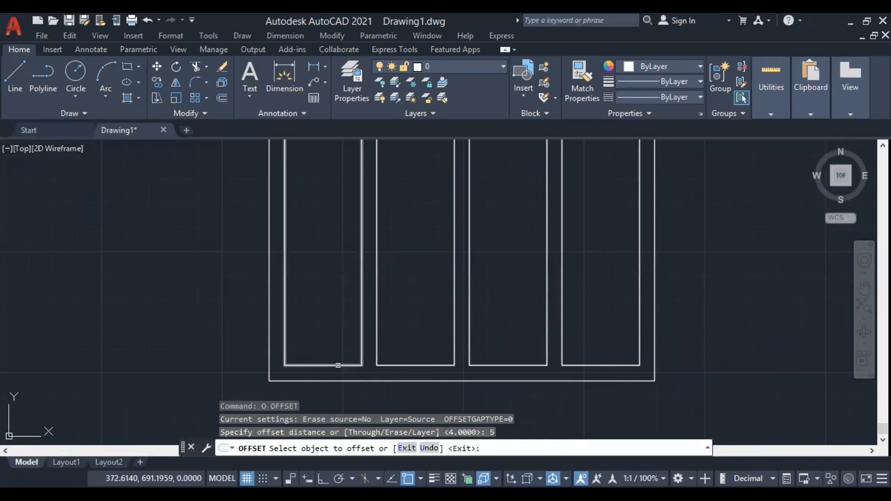
pyautogui.click(338, 366)
pyautogui.click(337, 336)
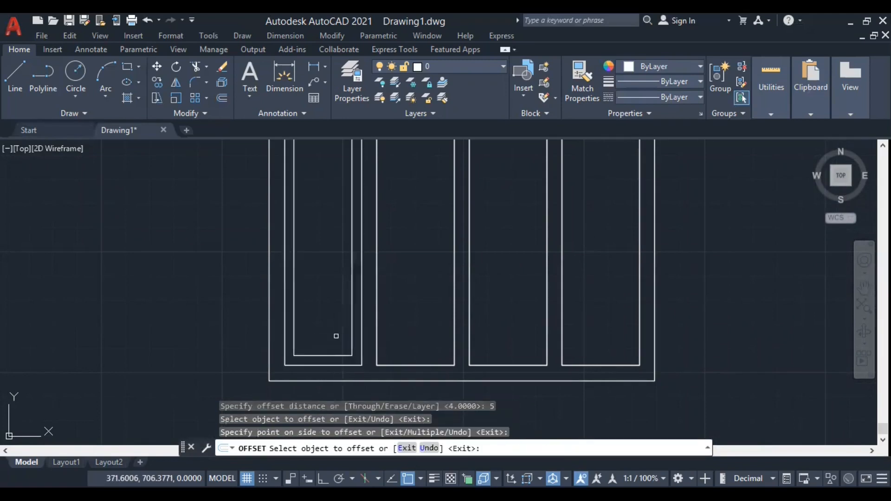
pyautogui.click(377, 283)
pyautogui.click(395, 338)
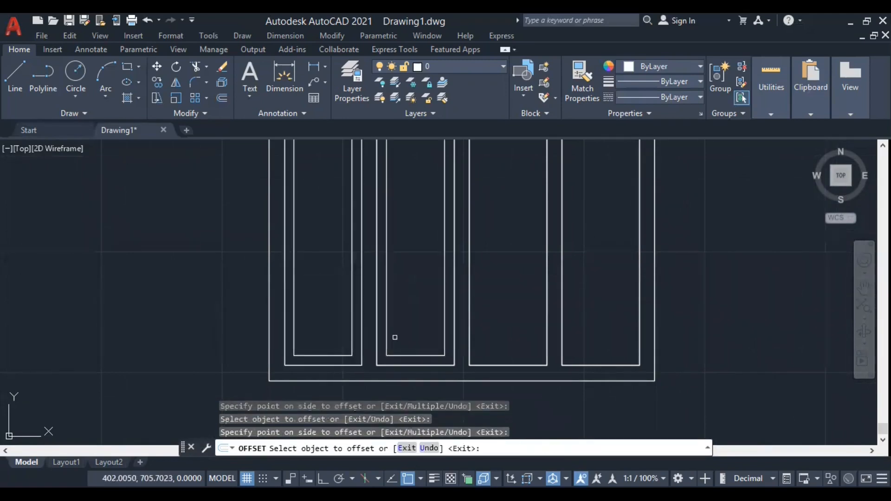
pyautogui.click(492, 362)
pyautogui.click(491, 332)
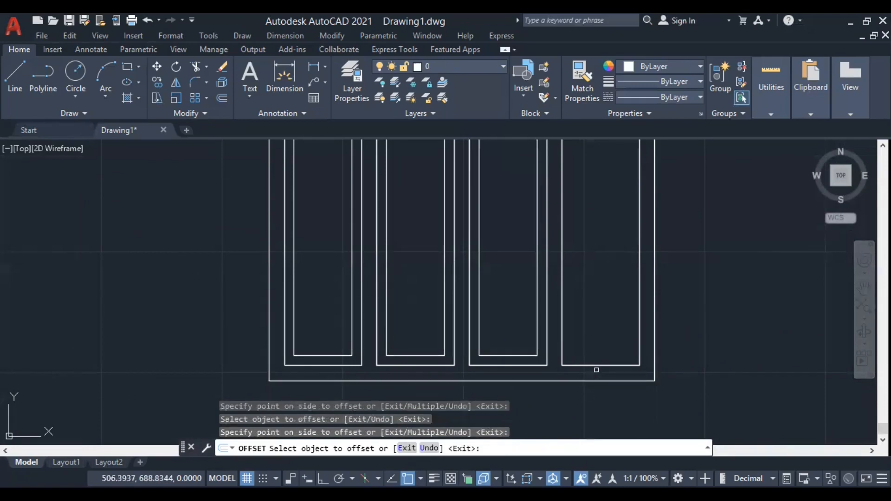
pyautogui.click(596, 367)
pyautogui.click(598, 346)
pyautogui.scroll(-2, 435, 358)
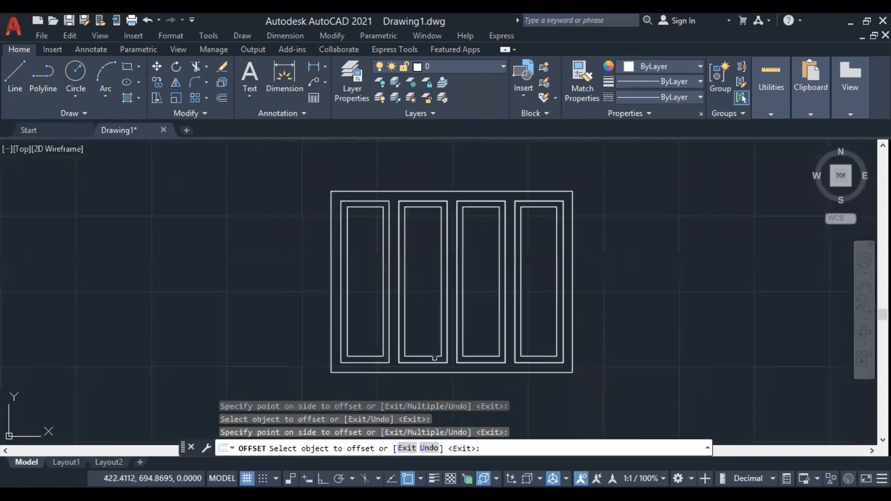
pyautogui.press('Return')
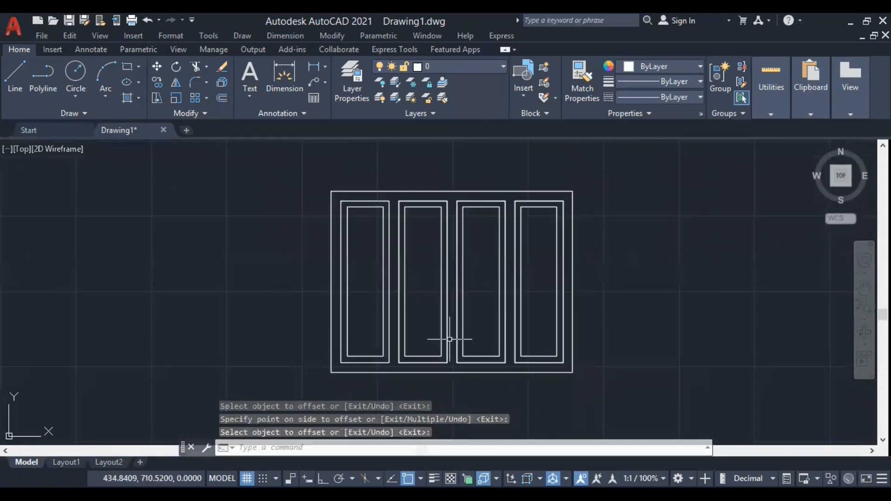
# Draw three short parallel diagonal lines as a glass mark near the middle of the leftmost panel's inner rectangle.
pyautogui.scroll(2, 346, 289)
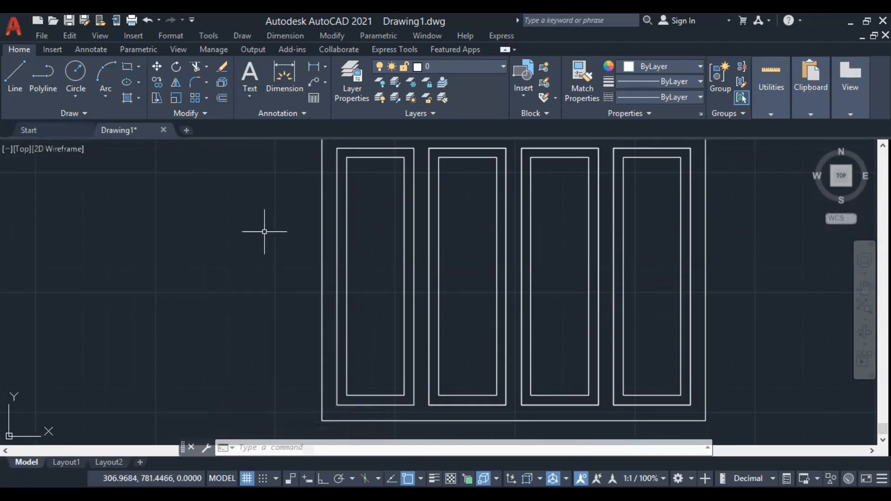
pyautogui.write('l')
pyautogui.press('Return')
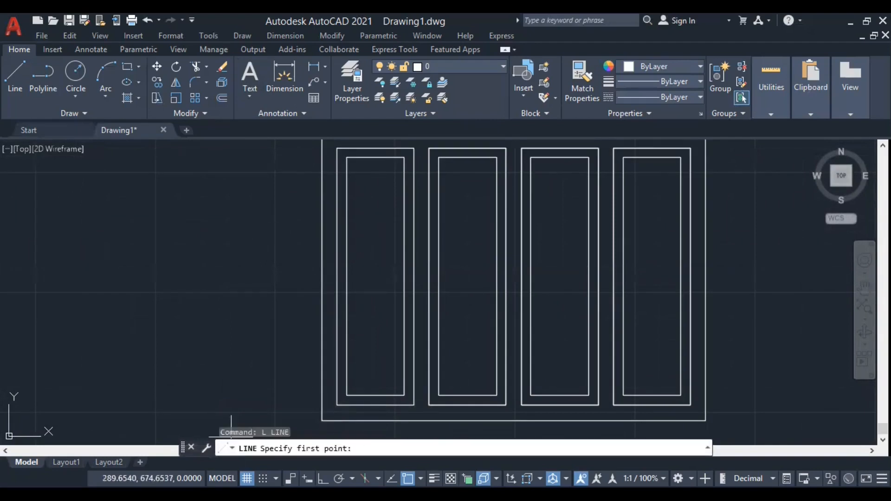
pyautogui.click(380, 261)
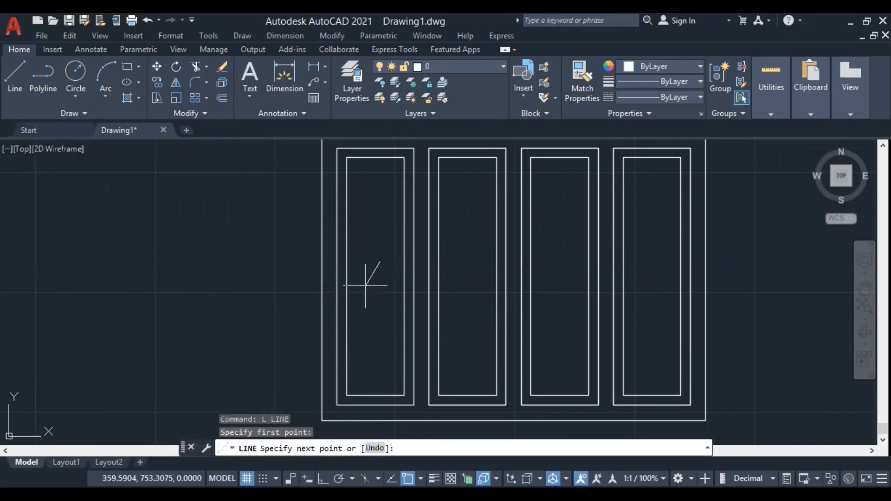
pyautogui.scroll(5, 367, 270)
pyautogui.scroll(2, 371, 268)
pyautogui.click(390, 267)
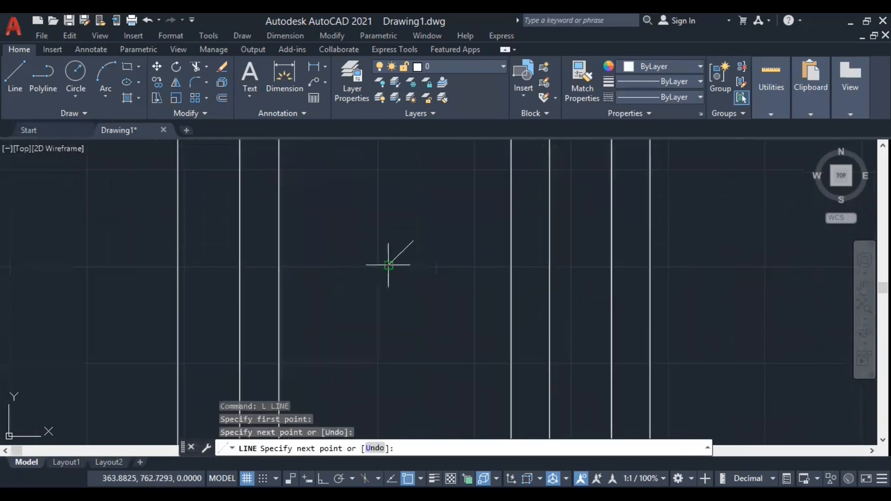
pyautogui.press('Return')
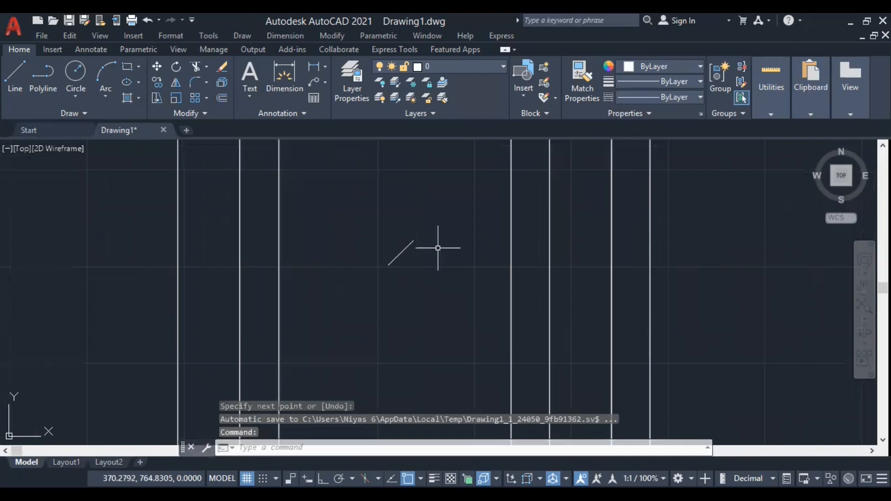
pyautogui.press('Return')
pyautogui.click(441, 243)
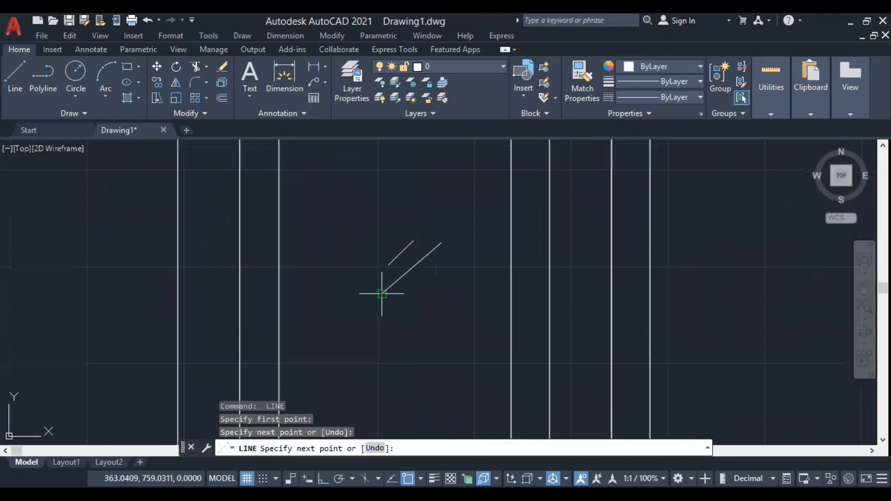
pyautogui.press('Return')
pyautogui.press('Return')
pyautogui.click(438, 271)
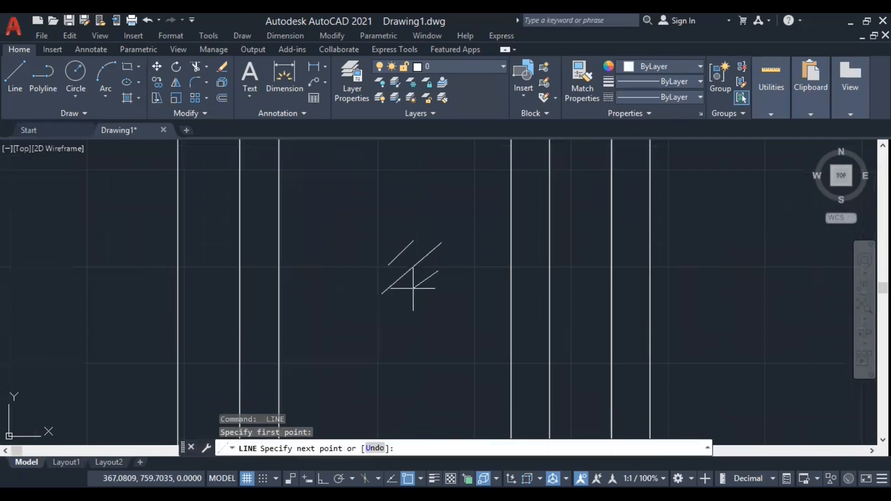
pyautogui.click(413, 292)
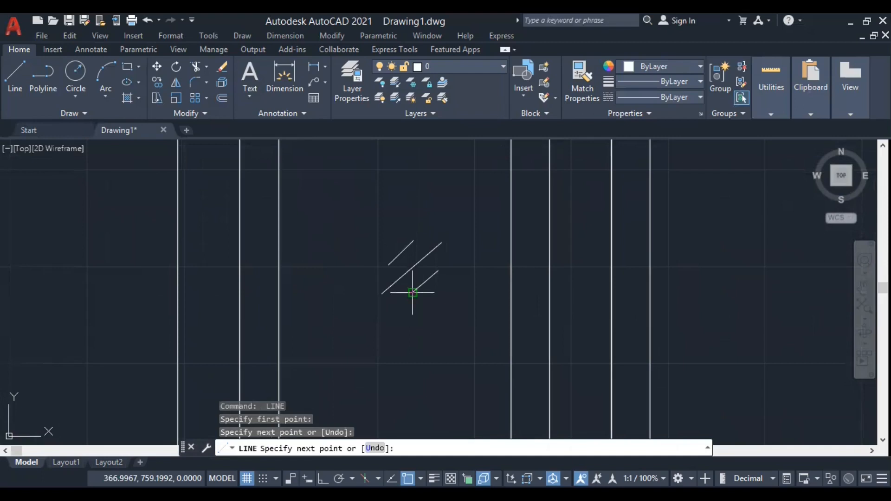
pyautogui.press('Return')
pyautogui.scroll(-4, 350, 243)
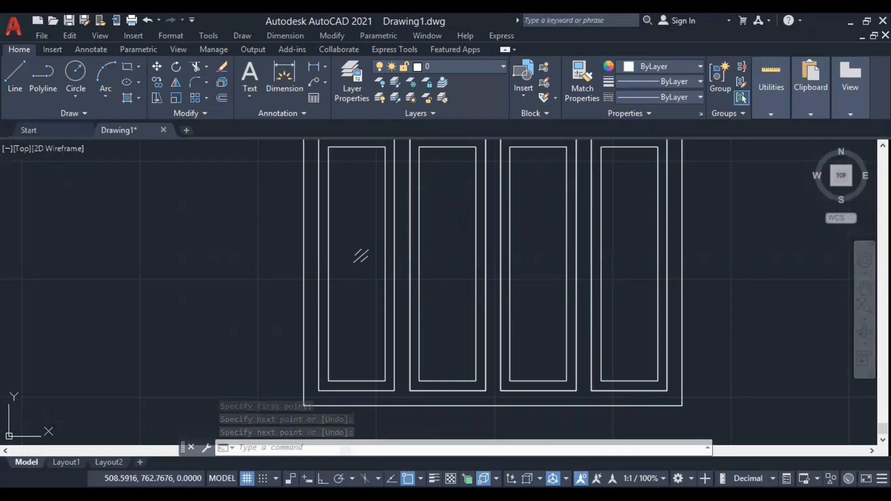
# Erase the three short diagonal lines inside the leftmost panel.
pyautogui.click(371, 265)
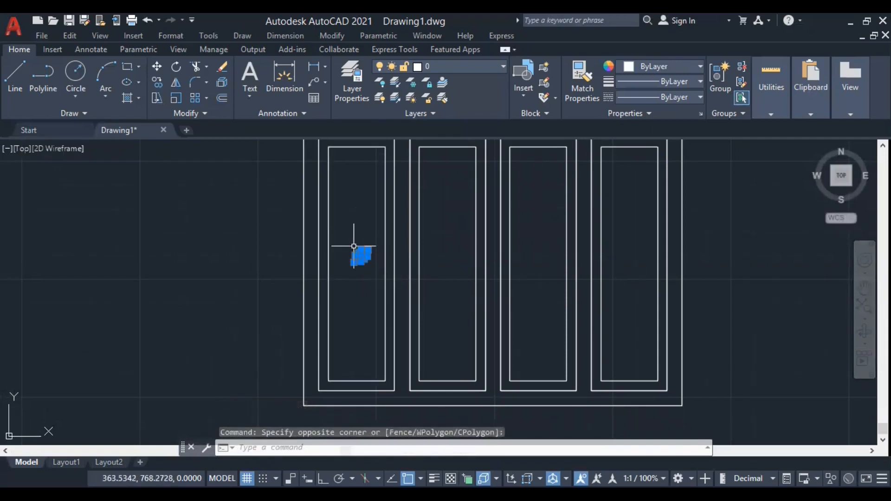
pyautogui.click(353, 246)
pyautogui.press('Delete')
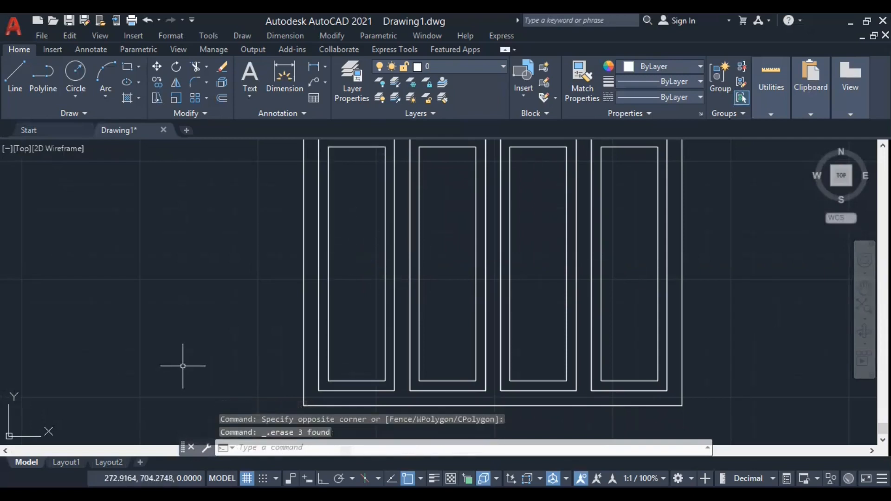
# Hatch the inner rectangle of the leftmost panel with the GOST_GLASS pattern.
pyautogui.write('h')
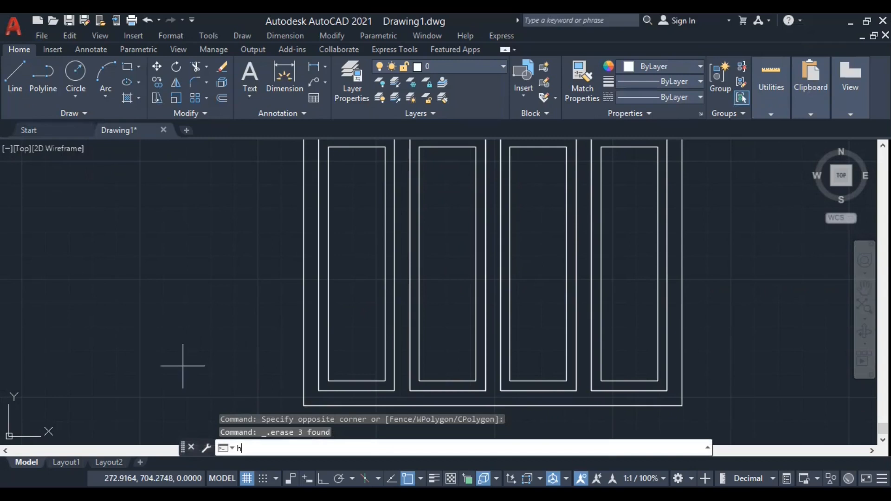
pyautogui.press('Return')
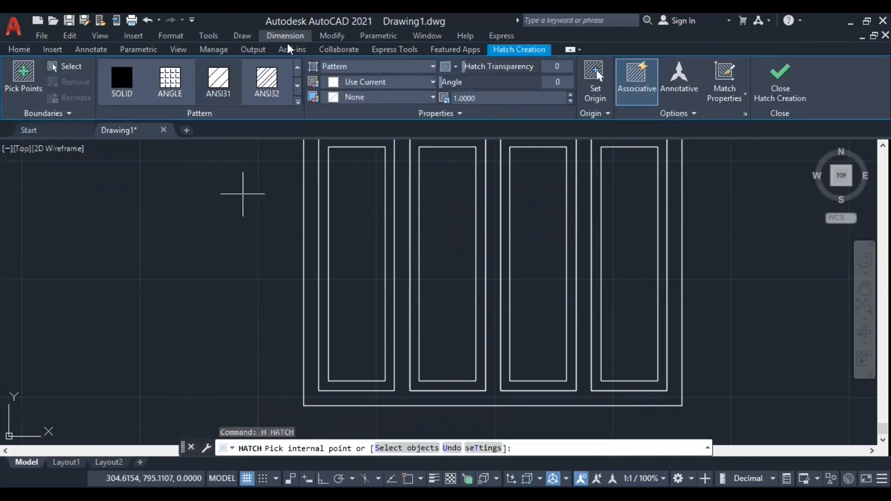
pyautogui.click(297, 102)
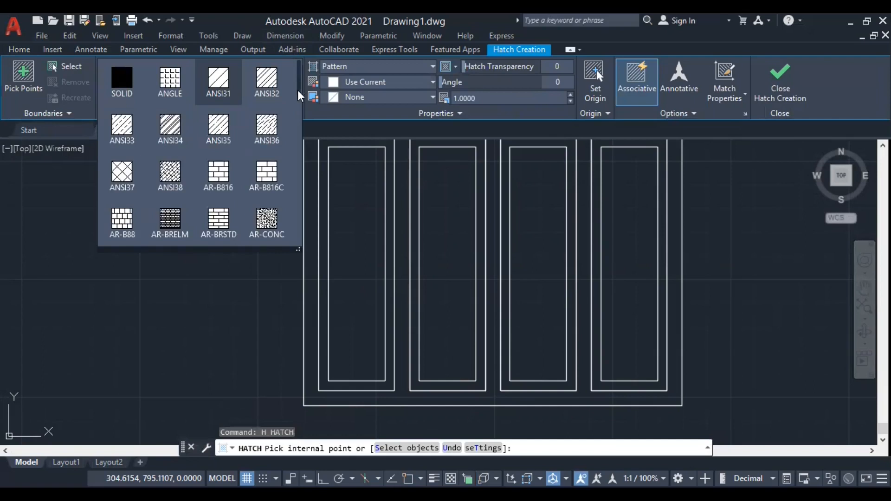
pyautogui.scroll(-2, 297, 108)
pyautogui.scroll(-1, 296, 108)
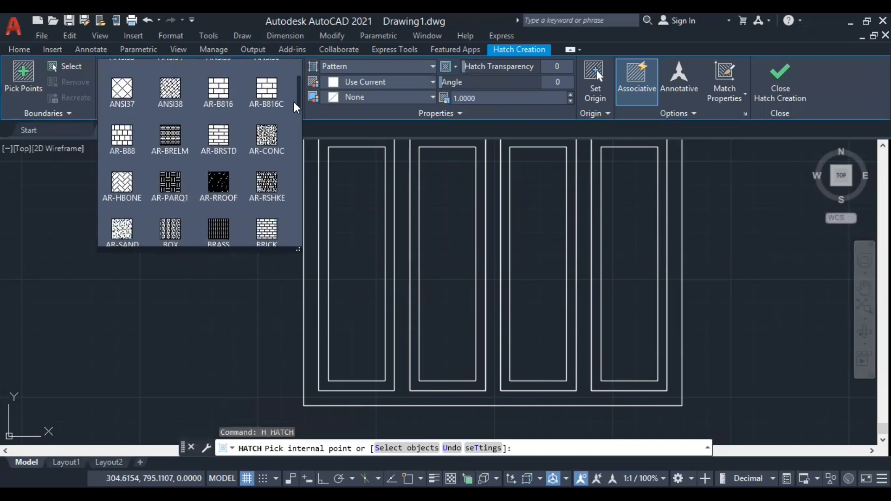
pyautogui.moveTo(296, 108); pyautogui.dragTo(296, 137)
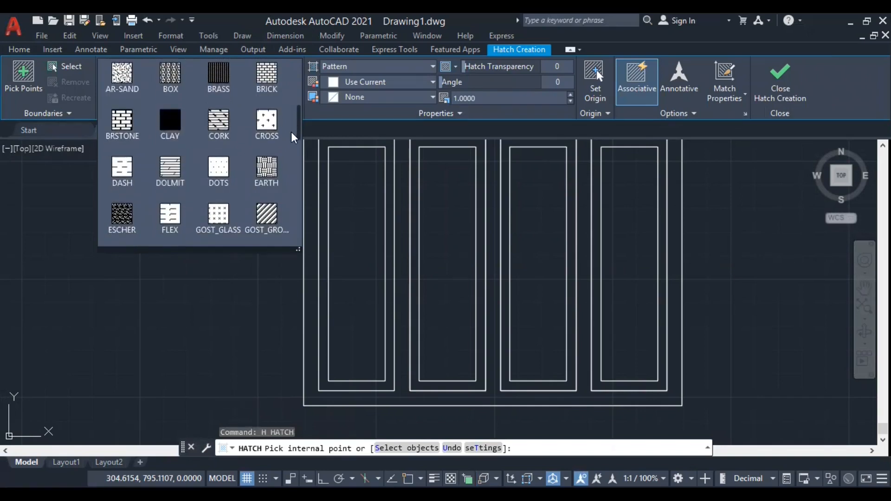
pyautogui.scroll(-2, 294, 138)
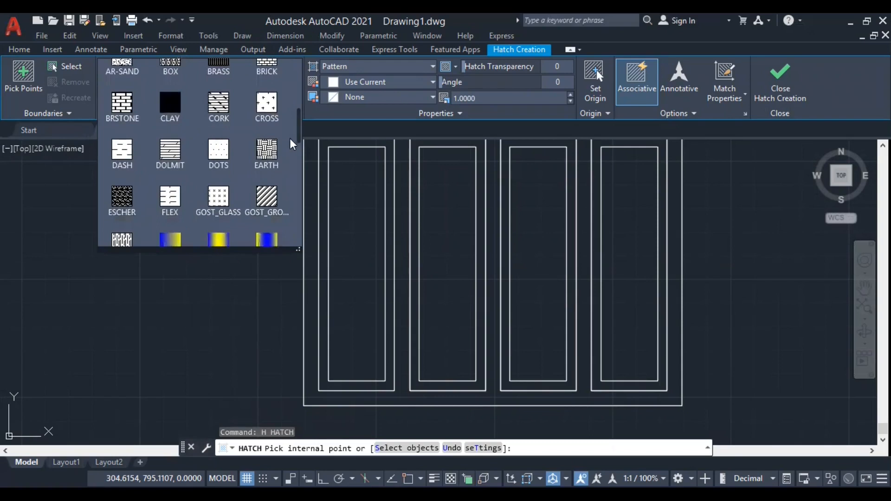
pyautogui.click(218, 199)
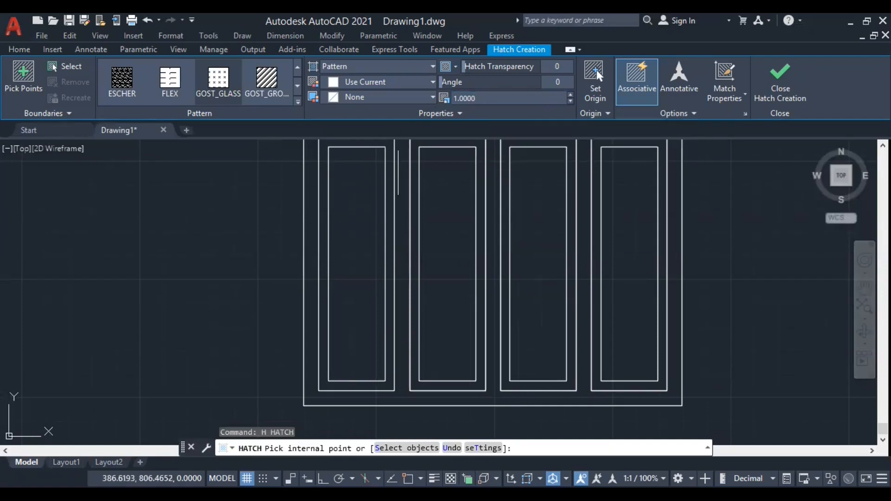
pyautogui.click(355, 239)
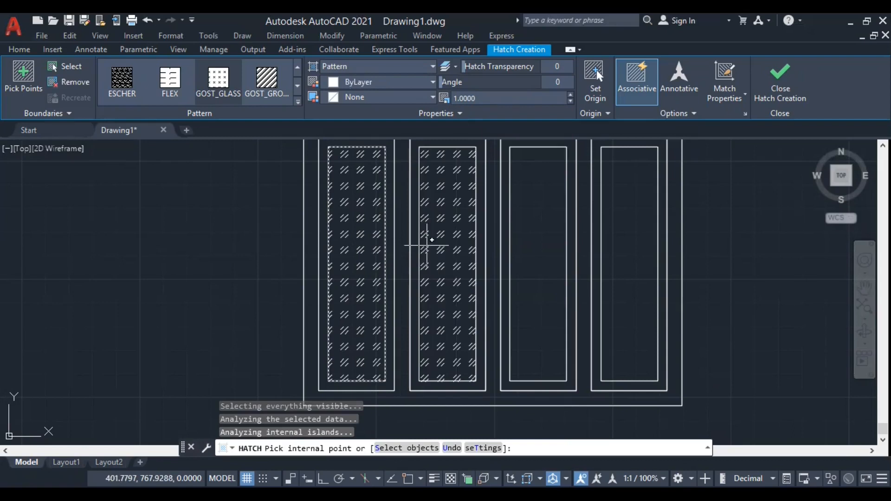
pyautogui.rightClick(369, 243)
pyautogui.click(389, 253)
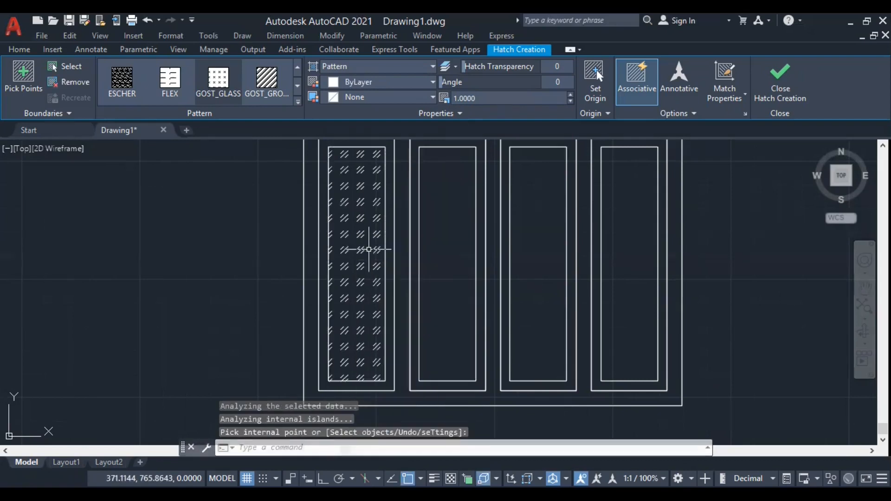
# Try a scale of 20 and then 15 on the leftmost panel's glass hatch.
pyautogui.click(375, 241)
pyautogui.click(358, 264)
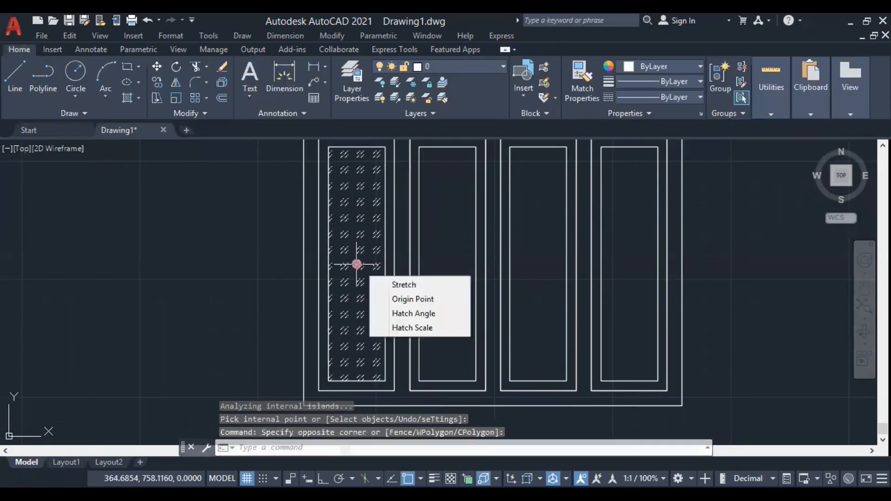
pyautogui.moveTo(480, 98); pyautogui.dragTo(334, 189)
pyautogui.write('20')
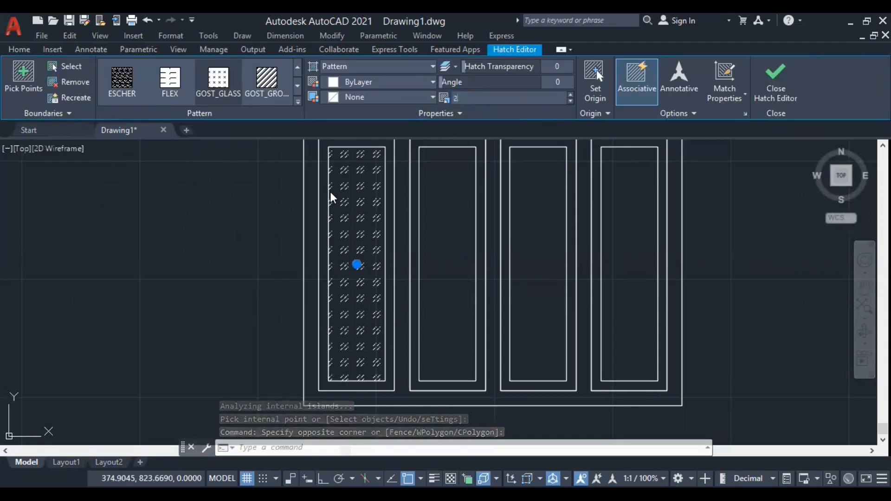
pyautogui.press('Return')
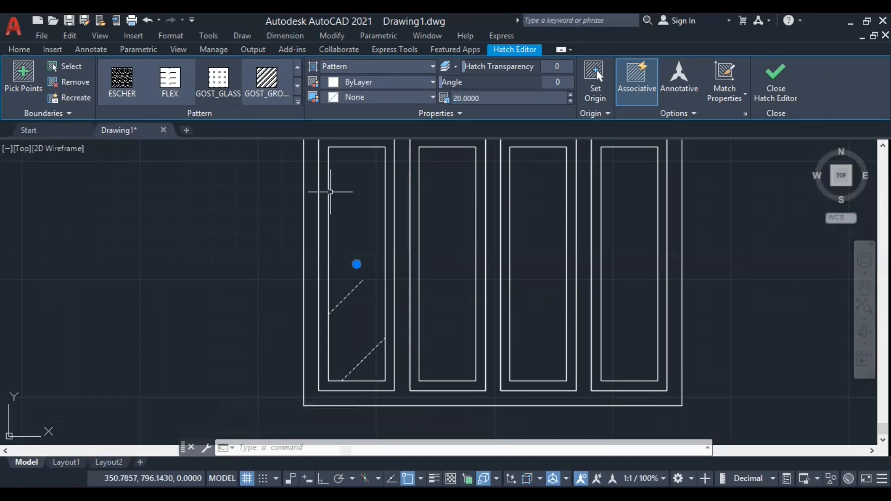
pyautogui.click(485, 102)
pyautogui.write('15')
pyautogui.press('Return')
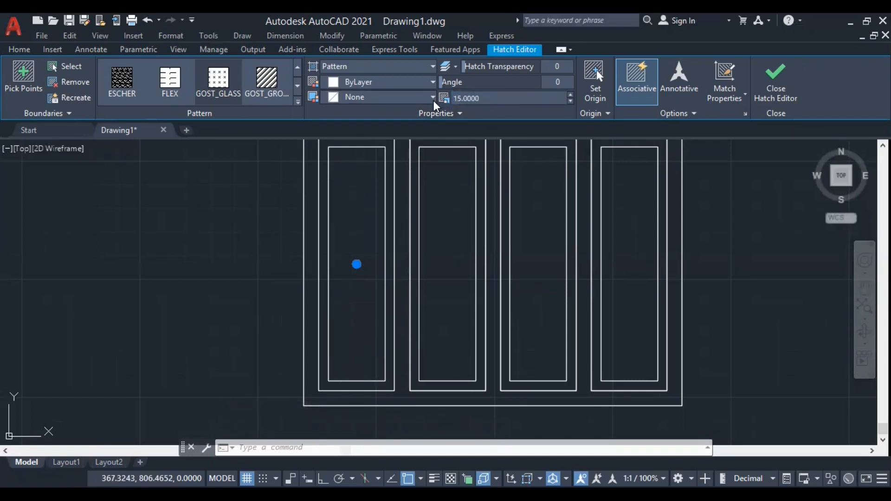
# Try a scale of 5 on the leftmost panel's glass hatch, change it to 3, and deselect the hatch.
pyautogui.scroll(2, 355, 262)
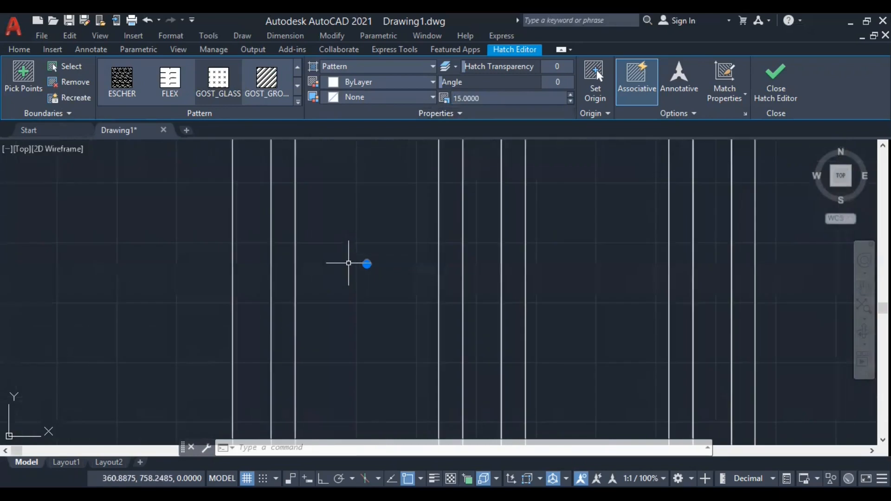
pyautogui.scroll(2, 377, 258)
pyautogui.click(478, 98)
pyautogui.write('5')
pyautogui.press('Return')
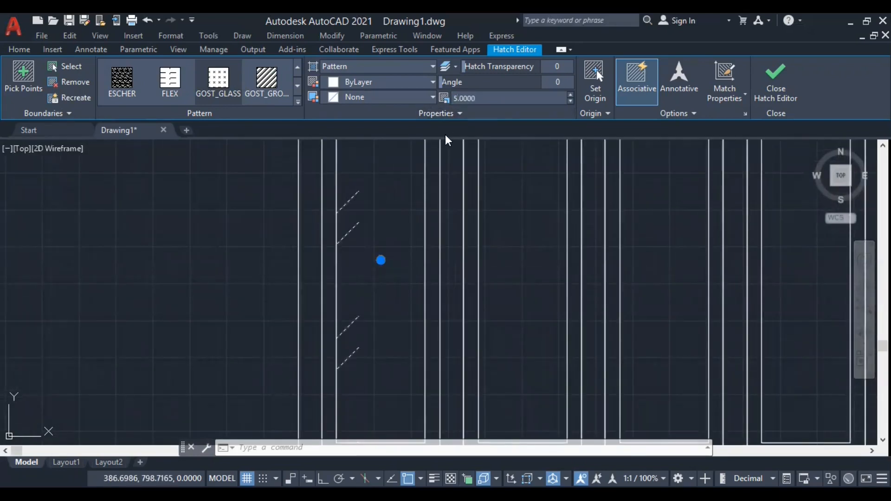
pyautogui.click(477, 98)
pyautogui.write('3')
pyautogui.press('Return')
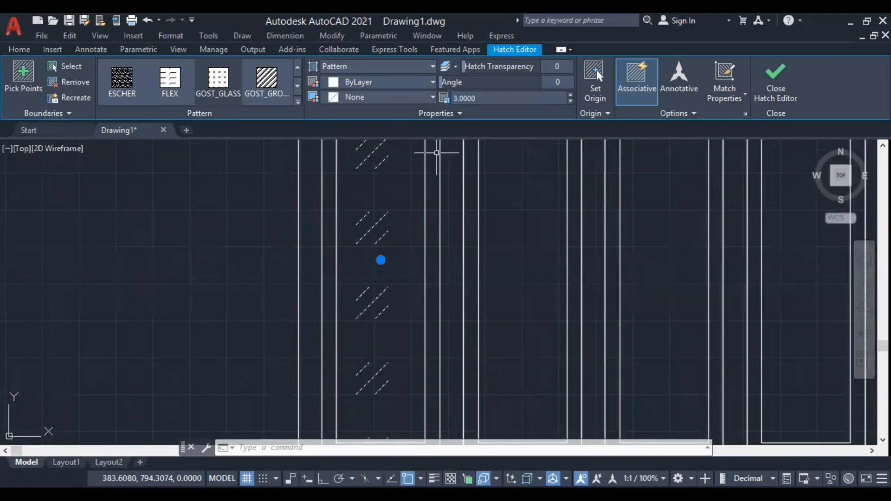
pyautogui.scroll(-5, 399, 195)
pyautogui.click(327, 248)
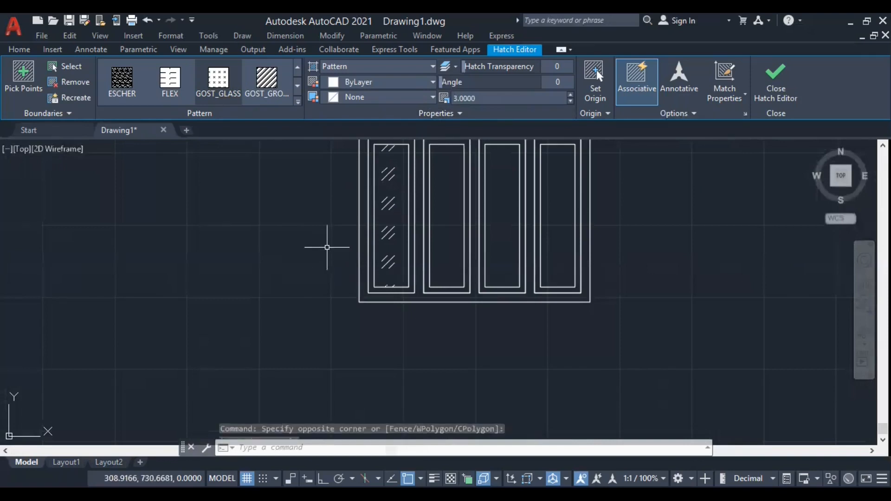
pyautogui.press('Escape')
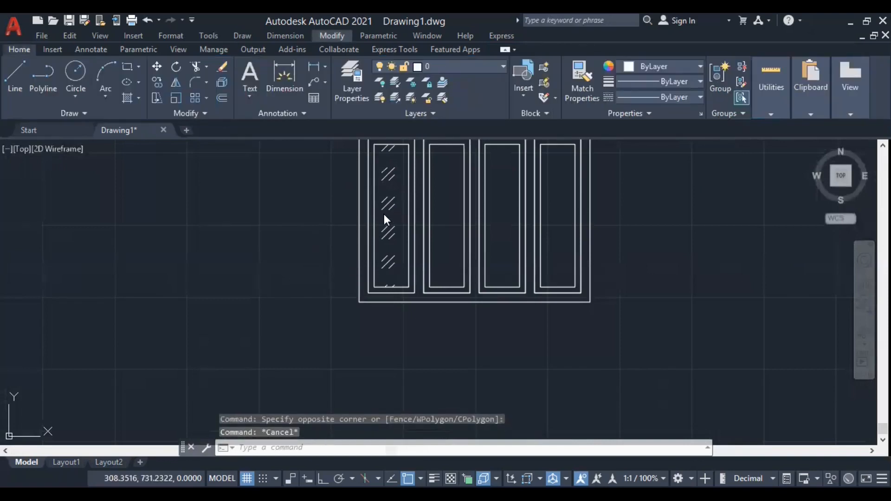
# Erase the glass hatch from the leftmost panel.
pyautogui.click(325, 246)
pyautogui.click(388, 198)
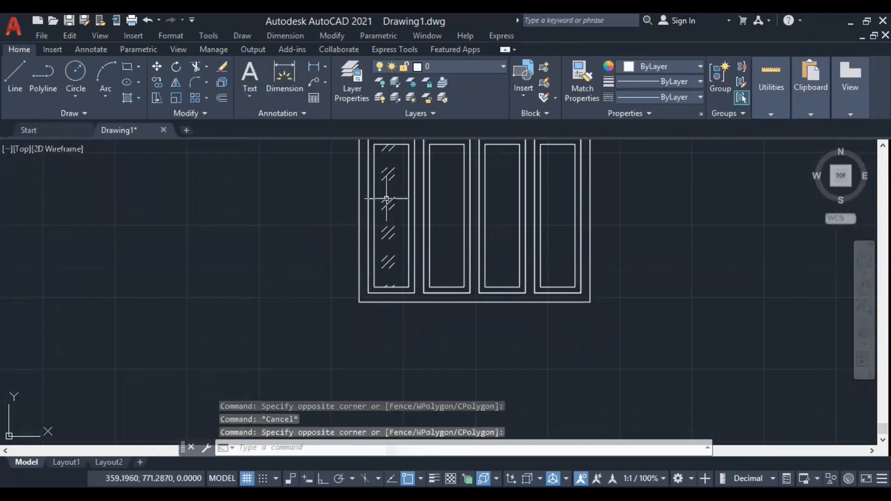
pyautogui.scroll(5, 387, 195)
pyautogui.scroll(-3, 365, 256)
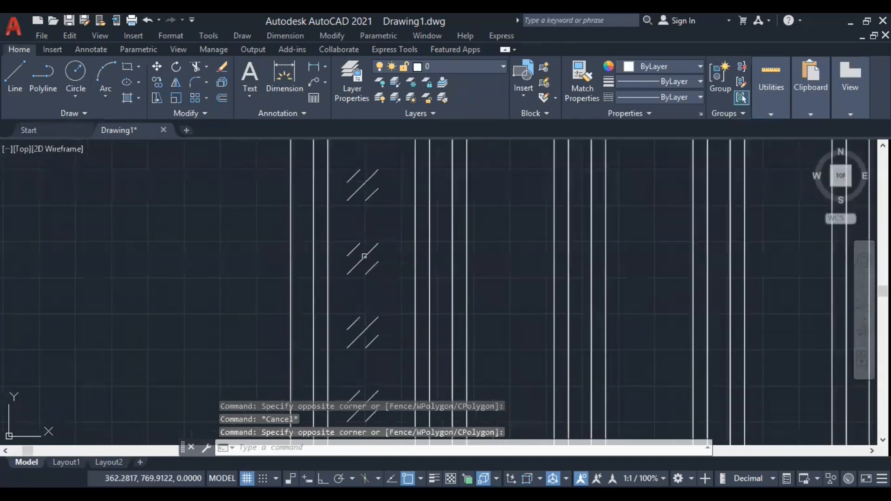
pyautogui.click(365, 256)
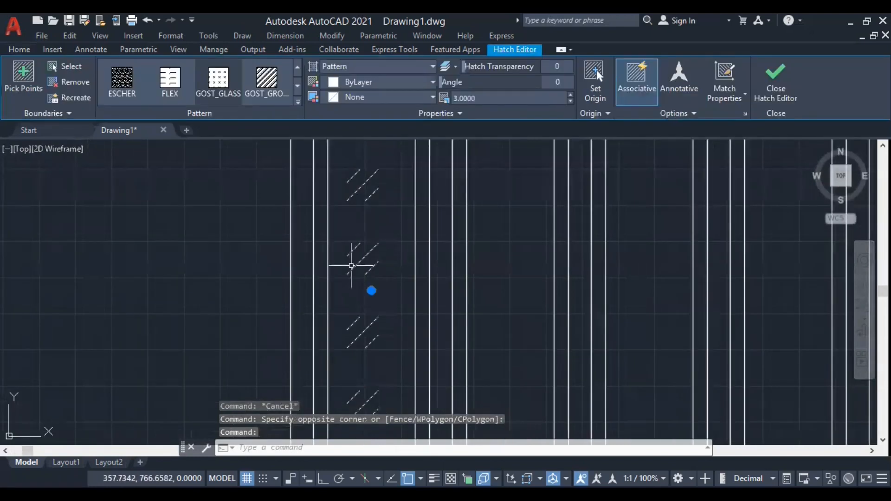
pyautogui.press('Delete')
# Draw a horizontal line across the leftmost panel between the two vertical sides of its outer outline.
pyautogui.scroll(-5, 352, 260)
pyautogui.scroll(2, 352, 259)
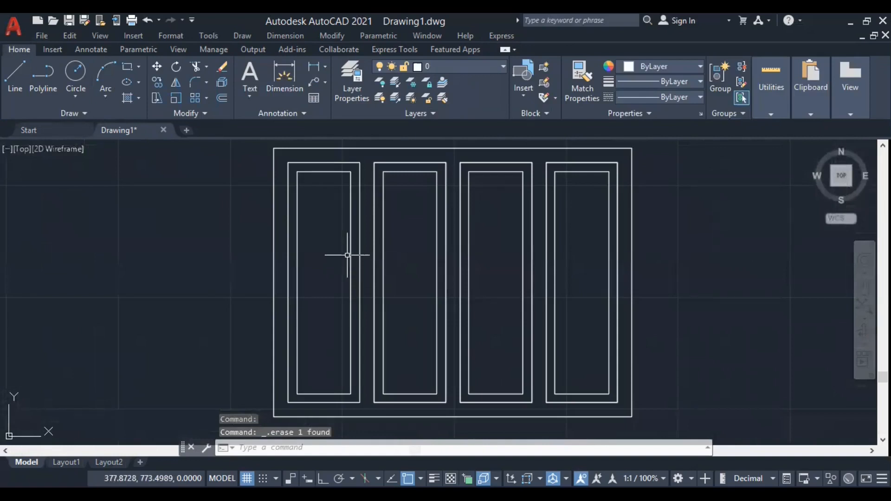
pyautogui.write('l')
pyautogui.press('Return')
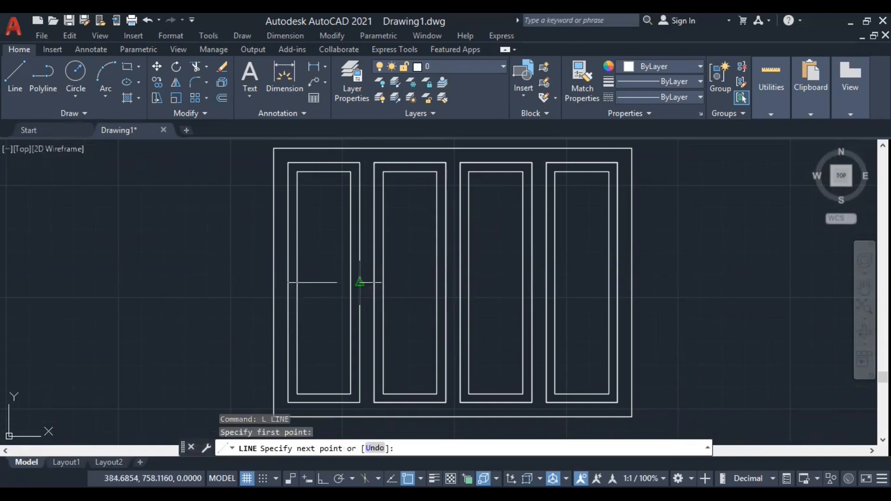
pyautogui.click(360, 283)
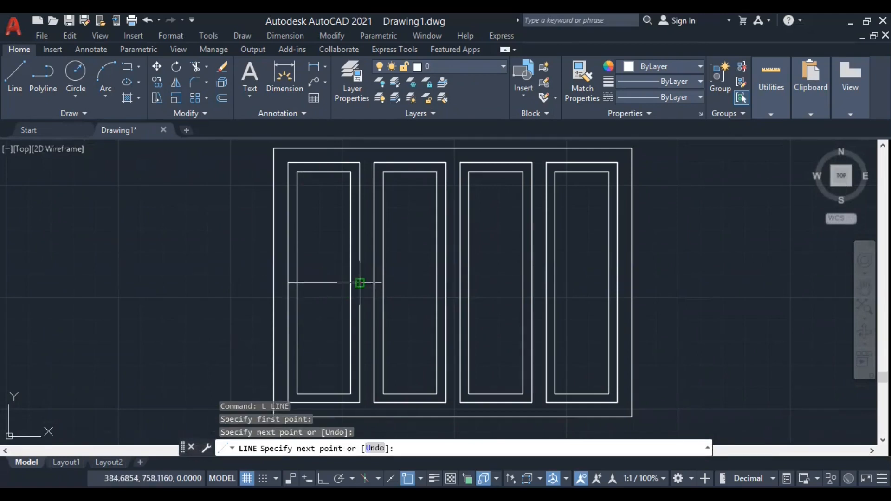
pyautogui.press('Return')
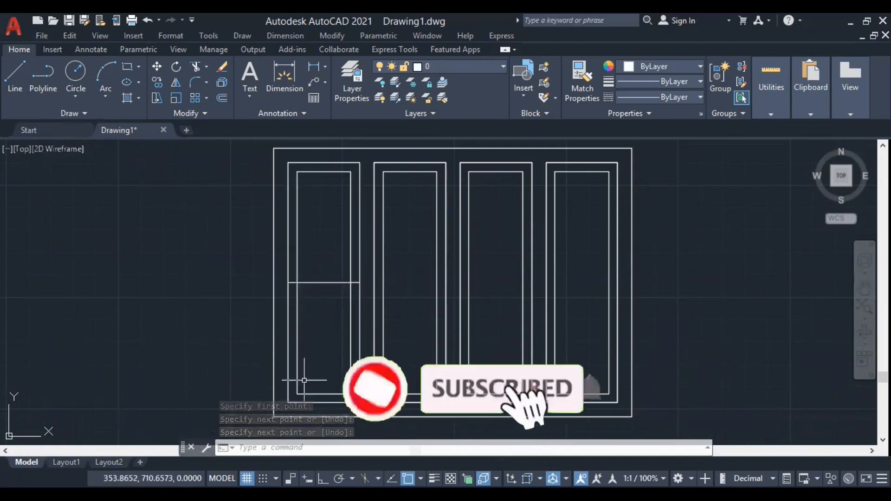
# Erase the horizontal line from the leftmost panel.
pyautogui.click(327, 283)
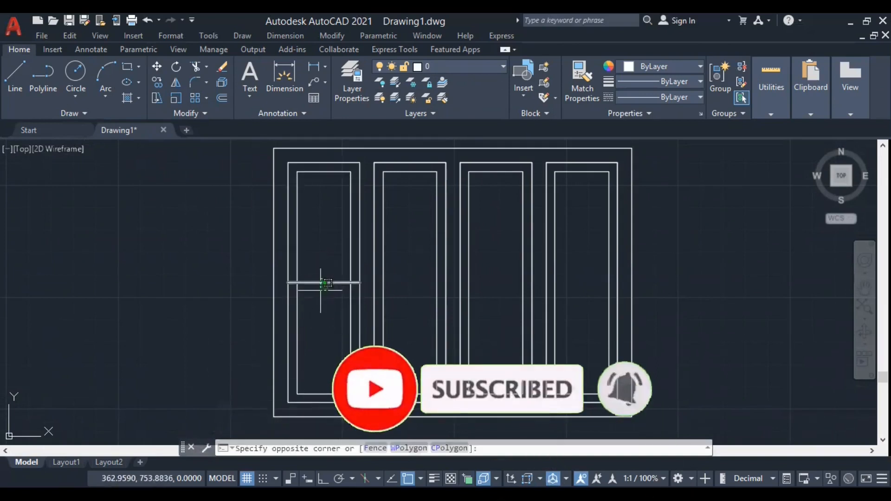
pyautogui.click(320, 286)
pyautogui.press('Delete')
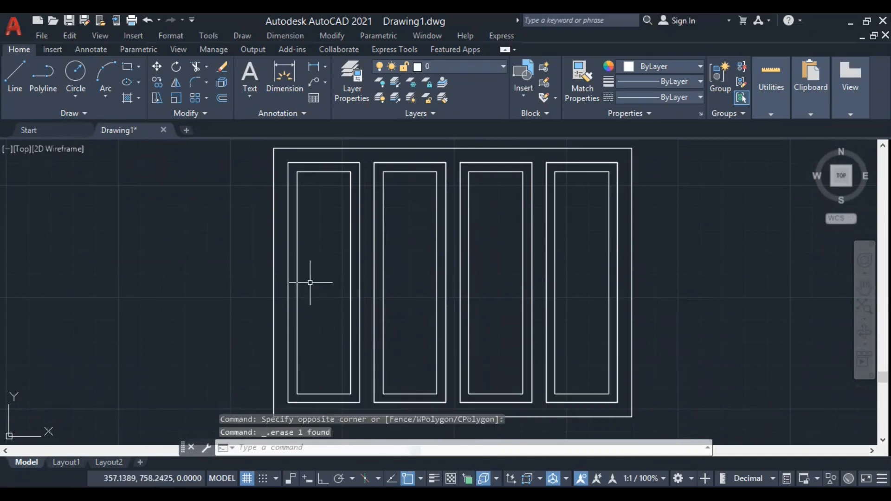
# Draw a vertical centre line between the top and bottom midpoints of the leftmost panel's inner rectangle.
pyautogui.write('l')
pyautogui.press('Return')
pyautogui.click(324, 172)
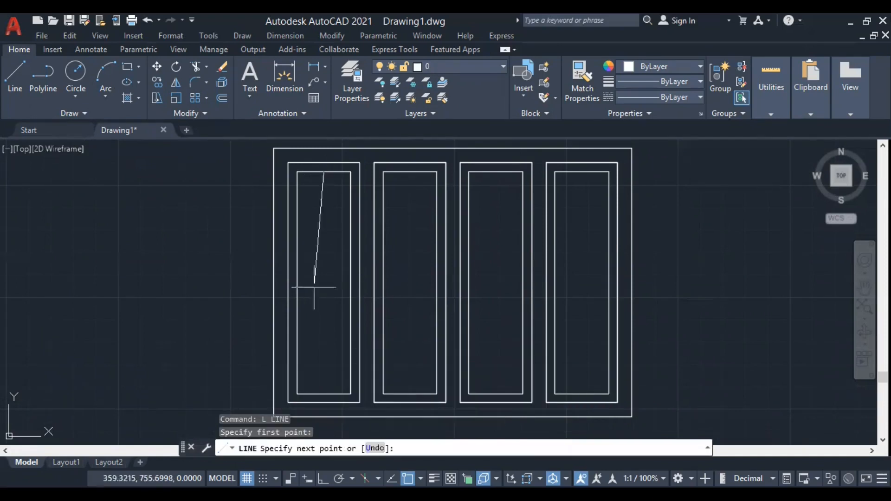
pyautogui.click(324, 395)
pyautogui.press('Return')
# Draw two horizontal dividing lines across the upper half of the leftmost panel's inner rectangle.
pyautogui.press('Return')
pyautogui.click(297, 213)
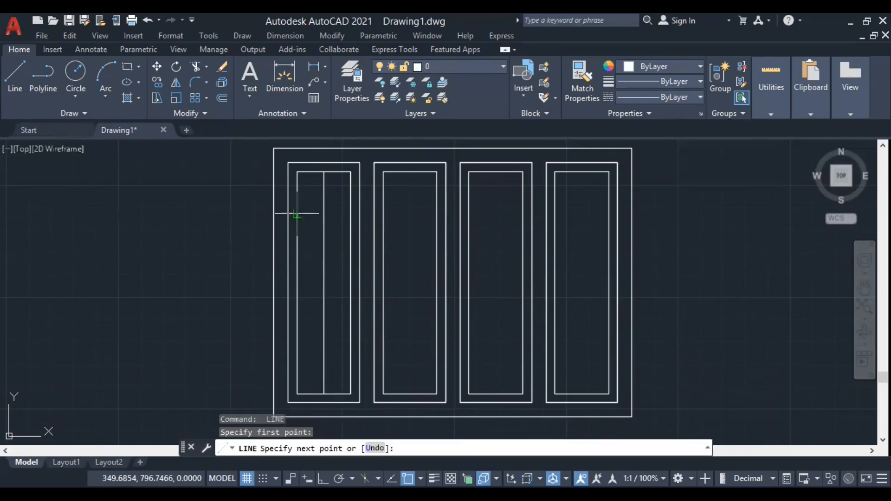
pyautogui.click(351, 214)
pyautogui.press('Return')
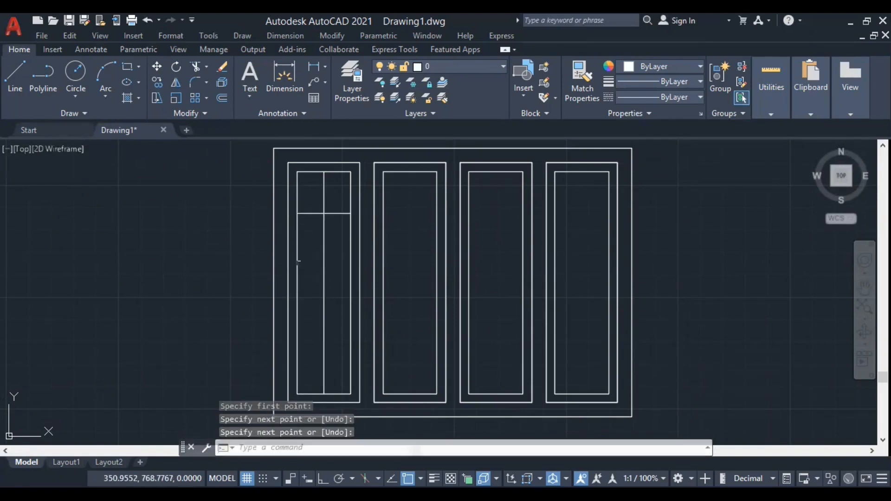
pyautogui.press('Return')
pyautogui.click(297, 259)
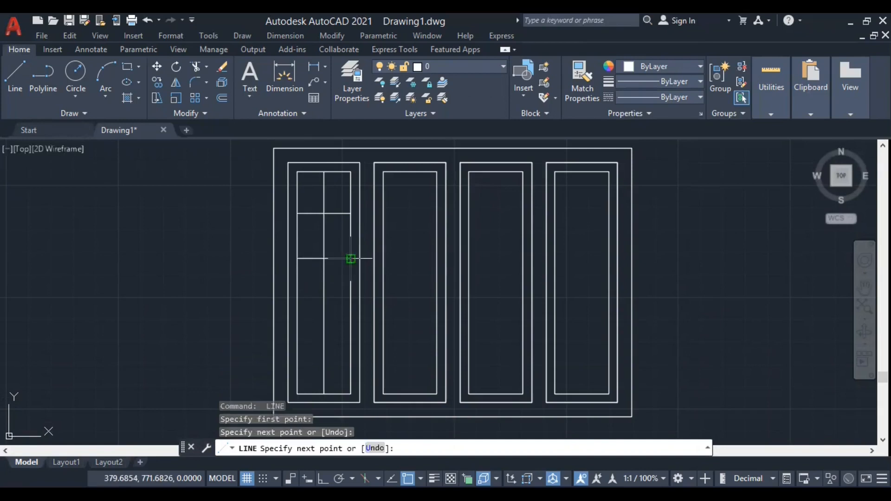
pyautogui.click(351, 259)
# Draw two more evenly spaced horizontal dividing lines across the lower half of the leftmost panel's inner rectangle.
pyautogui.press('Return')
pyautogui.press('Return')
pyautogui.click(298, 304)
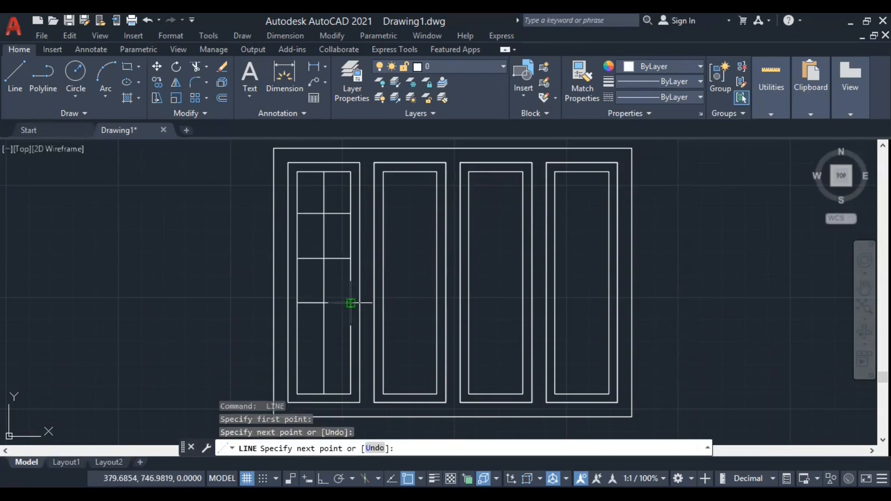
pyautogui.click(351, 303)
pyautogui.press('Return')
pyautogui.press('Return')
pyautogui.click(298, 348)
pyautogui.click(351, 348)
pyautogui.press('Return')
# Erase the vertical and horizontal dividing lines from the leftmost panel.
pyautogui.scroll(-2, 319, 324)
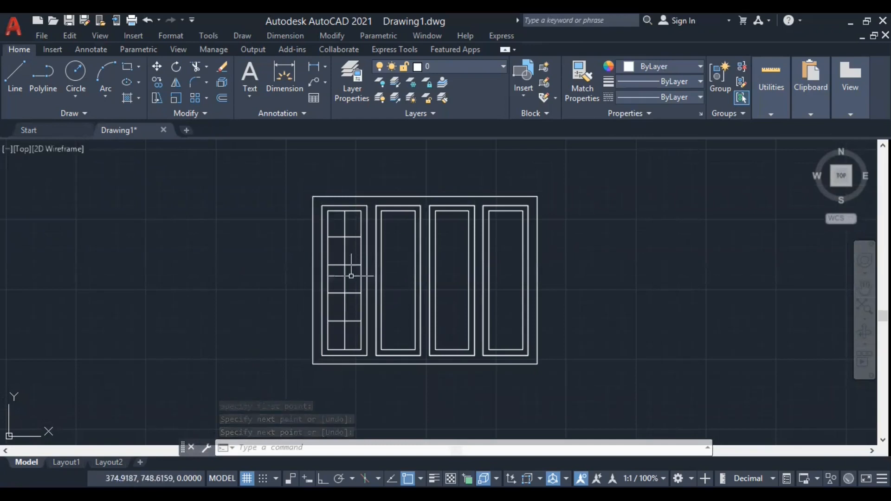
pyautogui.click(351, 336)
pyautogui.click(337, 223)
pyautogui.rightClick(246, 239)
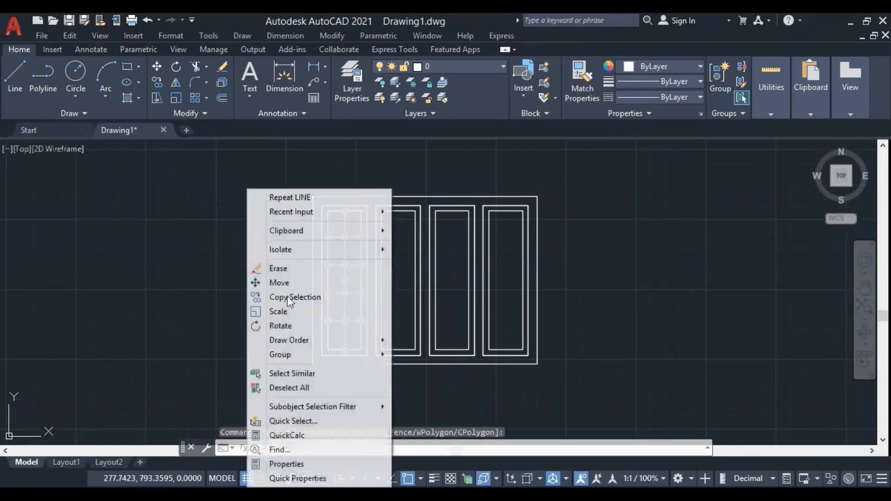
pyautogui.click(291, 269)
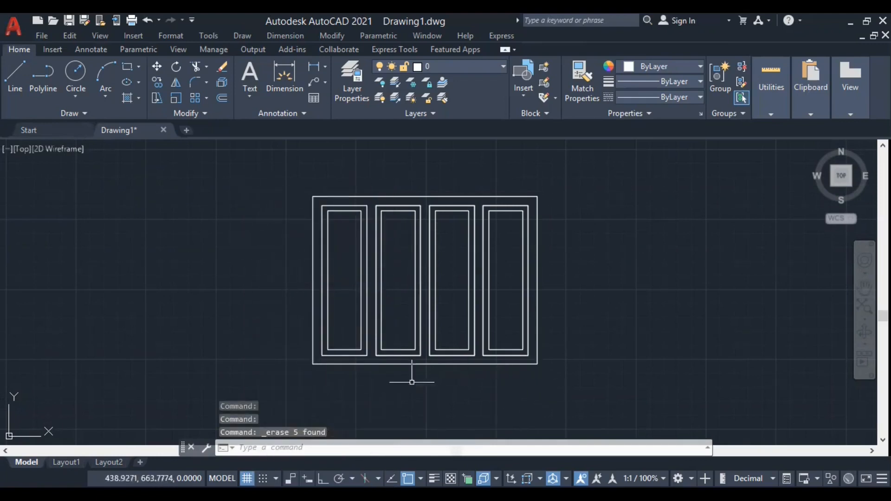
# Copy the entire four-panel frame into the empty area to the left of the original.
pyautogui.scroll(4, 390, 369)
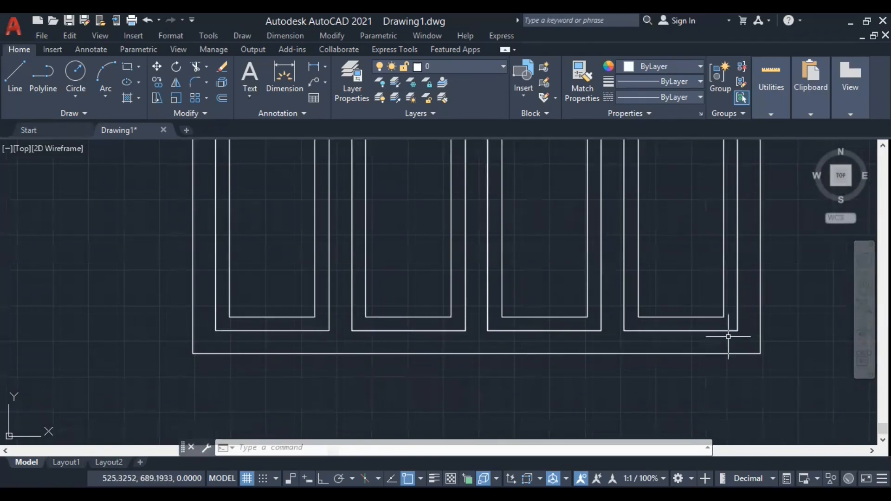
pyautogui.scroll(-2, 499, 388)
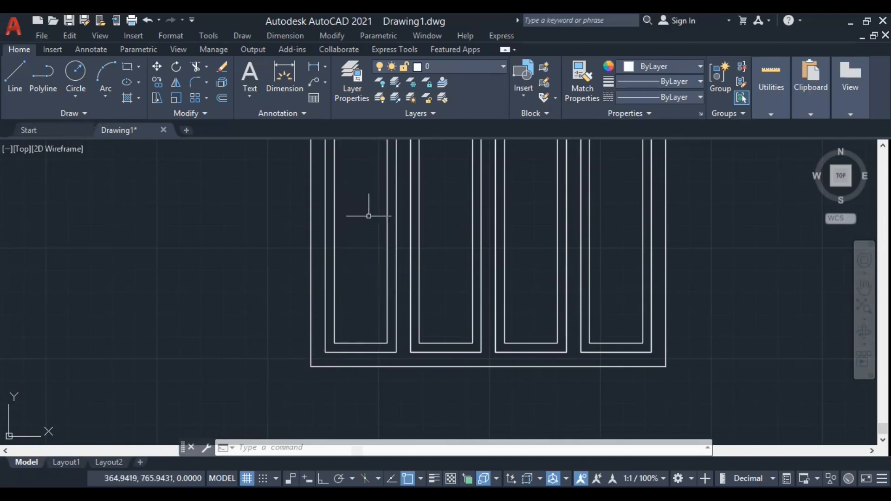
pyautogui.scroll(-3, 299, 350)
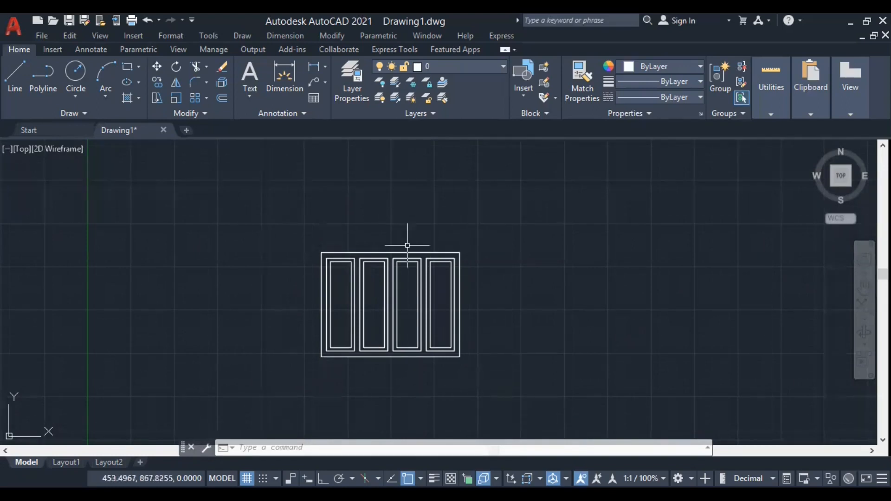
pyautogui.click(505, 370)
pyautogui.click(276, 257)
pyautogui.scroll(-3, 632, 319)
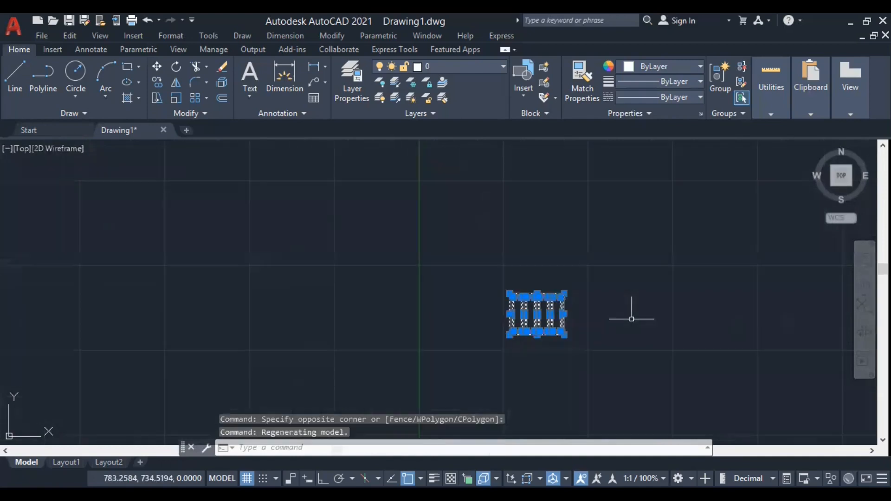
pyautogui.rightClick(588, 241)
pyautogui.click(706, 294)
pyautogui.click(602, 371)
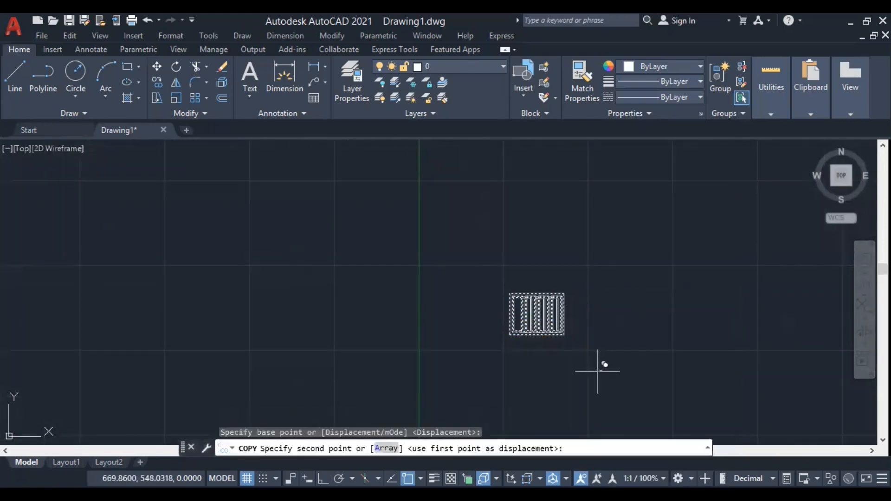
pyautogui.click(472, 369)
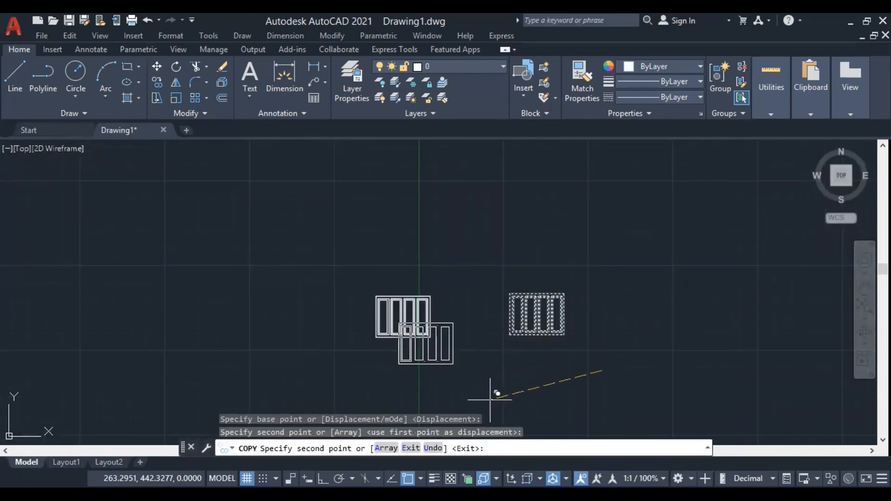
pyautogui.press('Return')
# On the copied frame, draw a short vertical line from the top edge to the upper-left corner of the rightmost panel.
pyautogui.scroll(6, 399, 332)
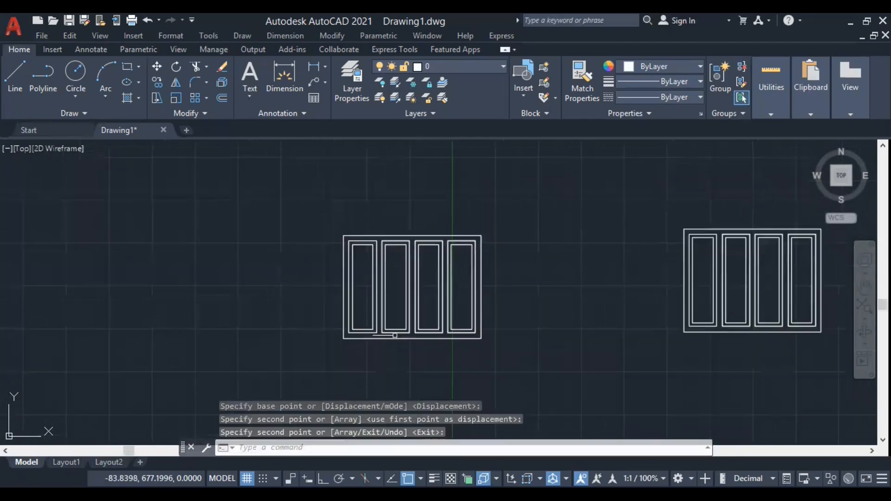
pyautogui.rightClick(401, 332)
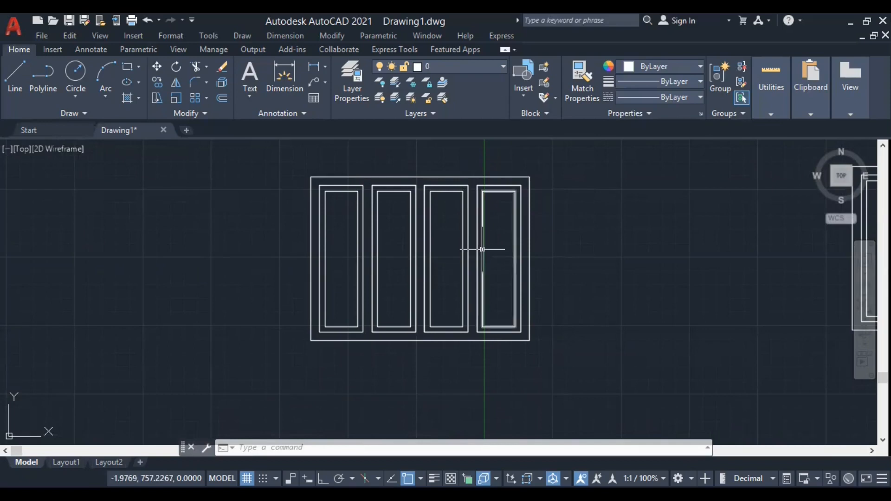
pyautogui.scroll(5, 470, 192)
pyautogui.write('L')
pyautogui.press('Return')
pyautogui.click(501, 167)
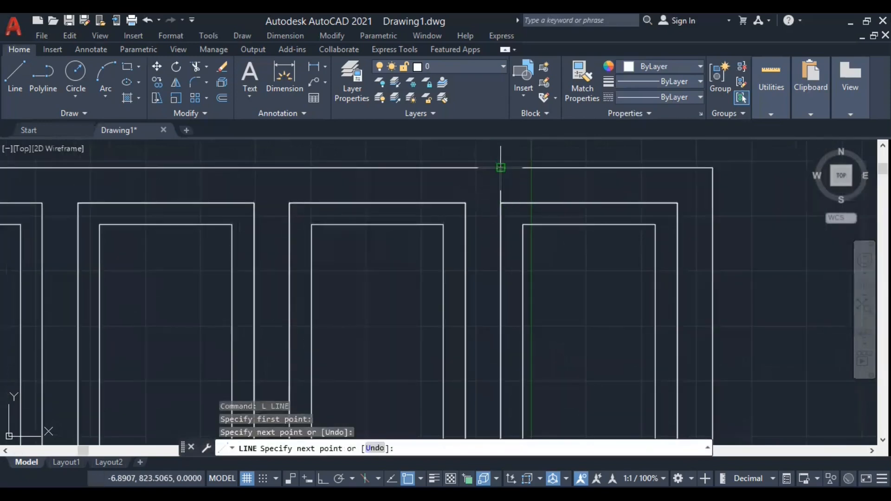
pyautogui.click(501, 203)
pyautogui.press('Return')
# Draw a matching short vertical line between the rightmost panel's lower-left corner and the copied frame's bottom edge.
pyautogui.scroll(-3, 449, 185)
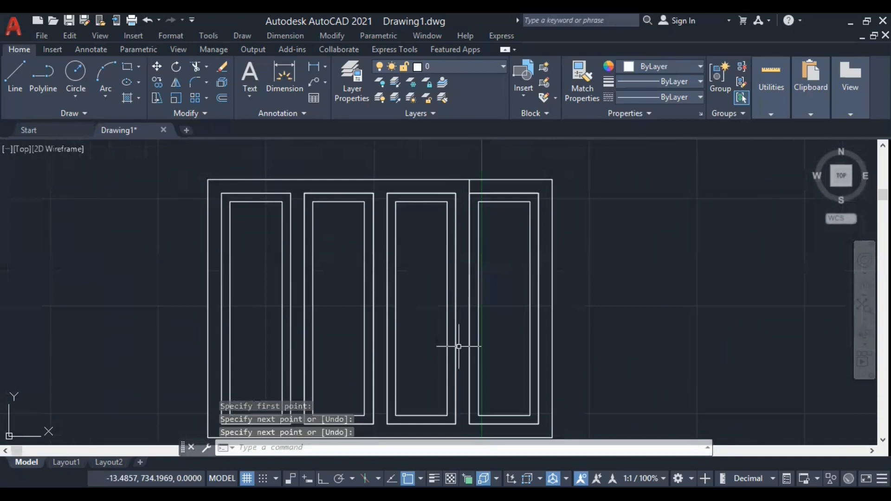
pyautogui.moveTo(462, 399); pyautogui.dragTo(496, 251, button='middle')
pyautogui.scroll(2, 498, 278)
pyautogui.press('Return')
pyautogui.click(509, 301)
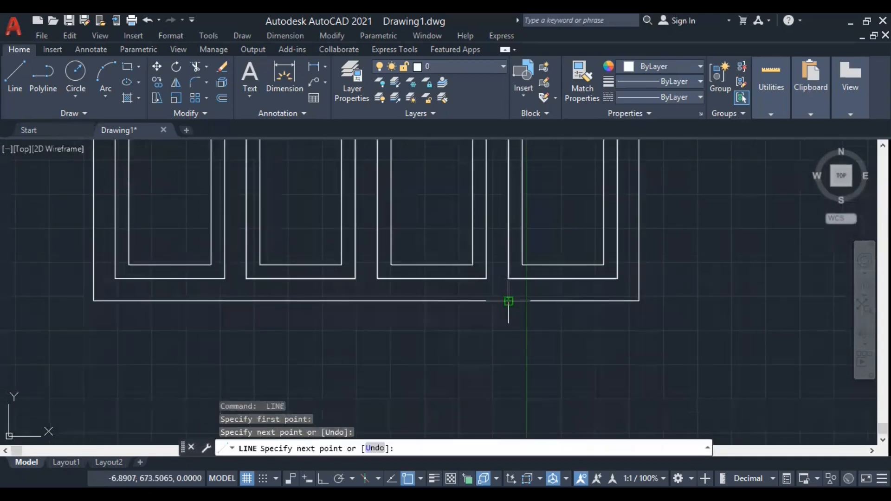
pyautogui.press('Return')
pyautogui.scroll(-3, 483, 377)
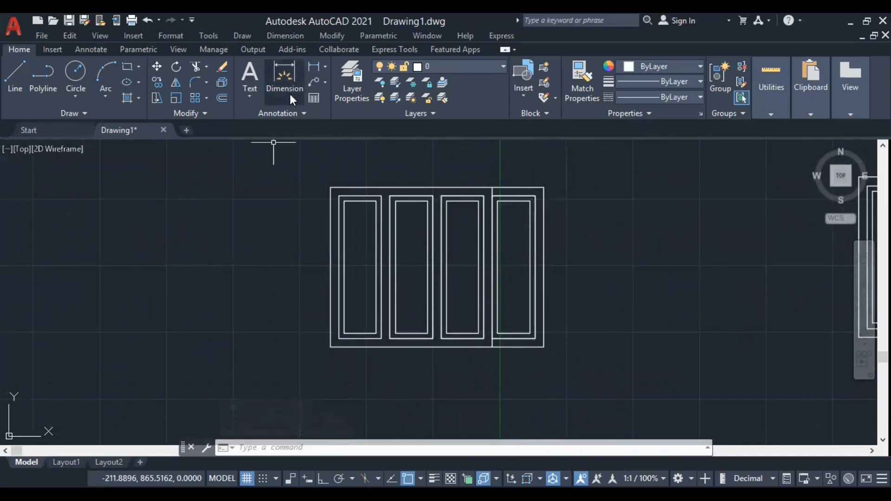
# Stretch the right side of the copied frame leftward from its lower-right corner to the bottom end of the short vertical line.
pyautogui.click(324, 41)
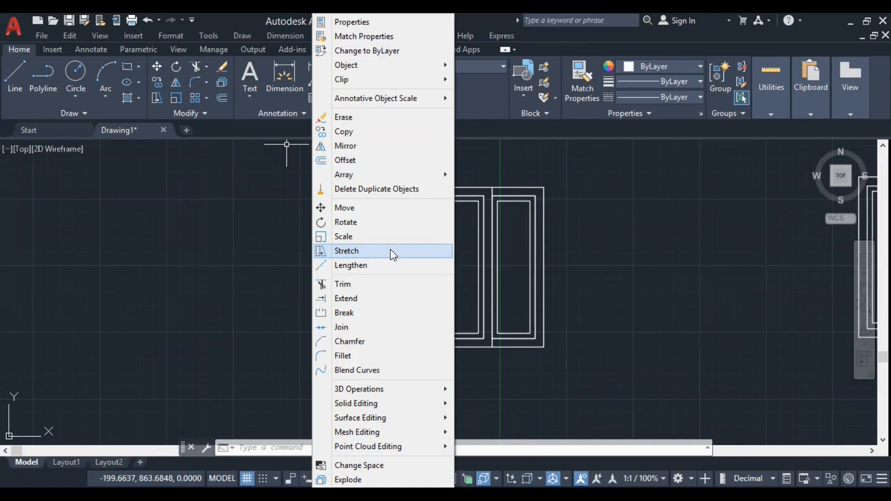
pyautogui.click(608, 338)
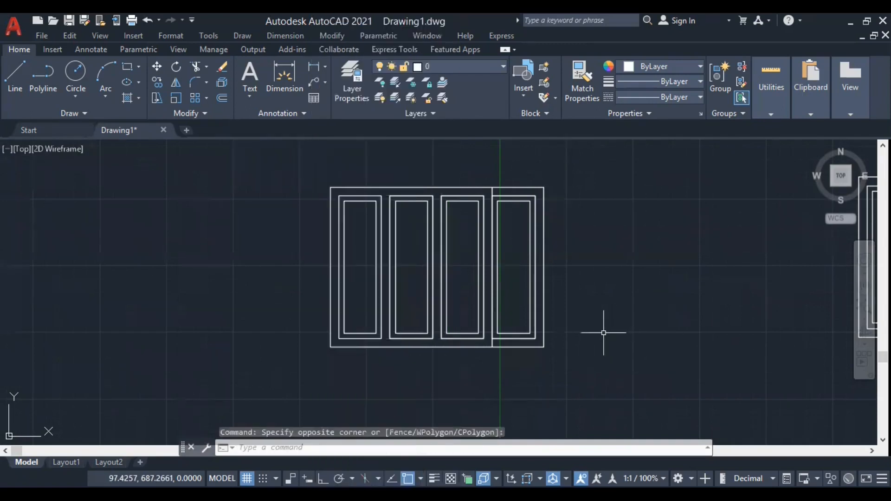
pyautogui.write('s')
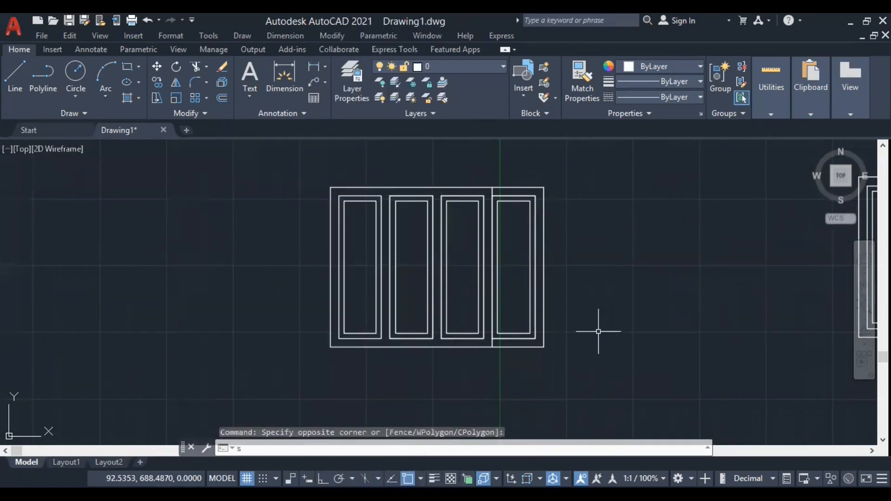
pyautogui.press('Return')
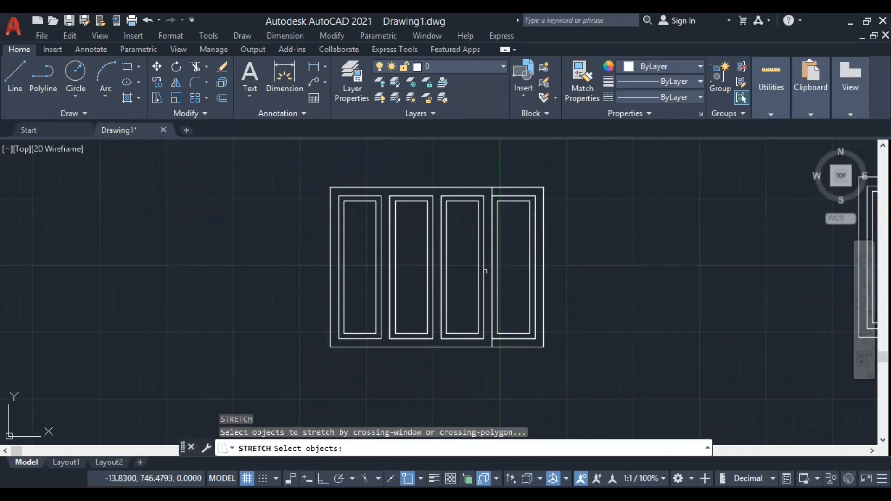
pyautogui.click(583, 378)
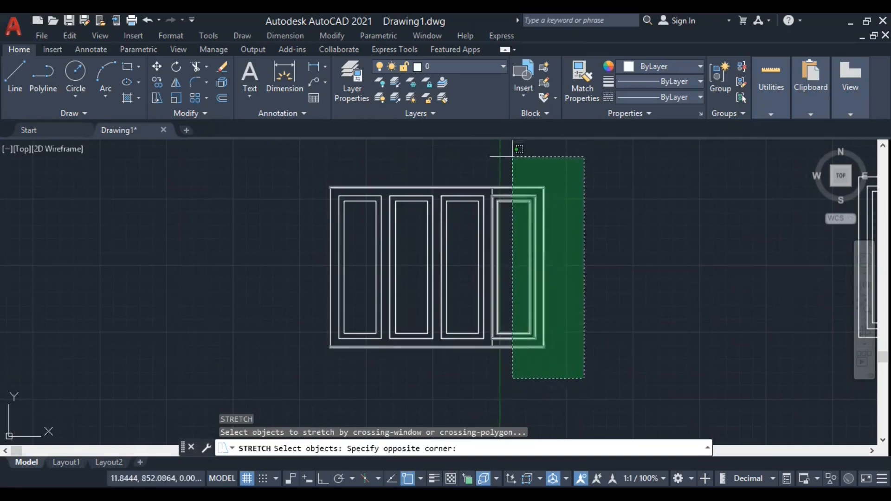
pyautogui.click(513, 157)
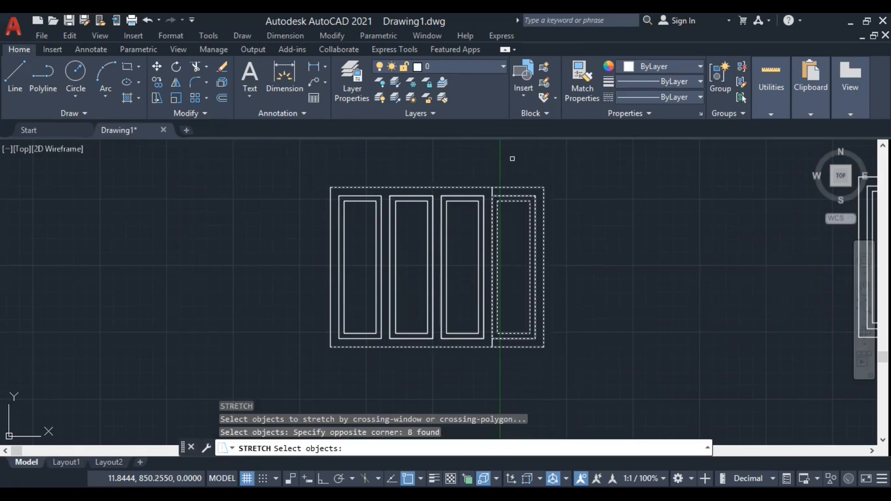
pyautogui.press('Return')
pyautogui.scroll(4, 523, 351)
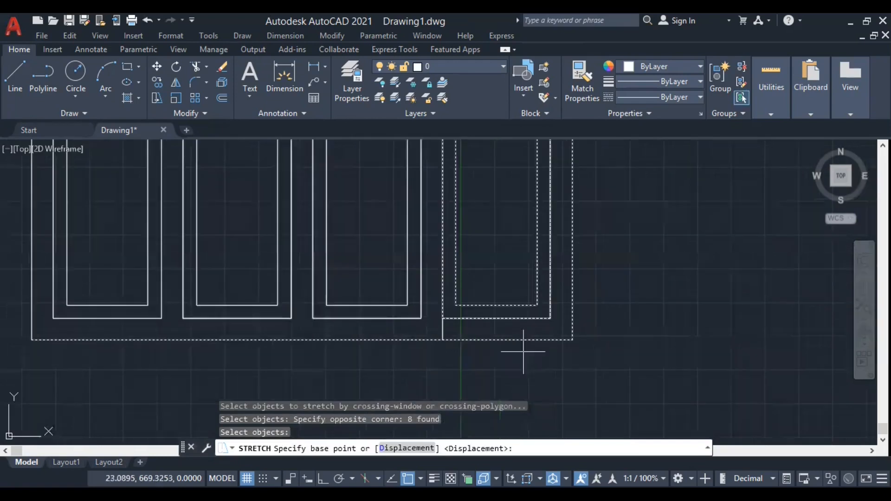
pyautogui.click(572, 340)
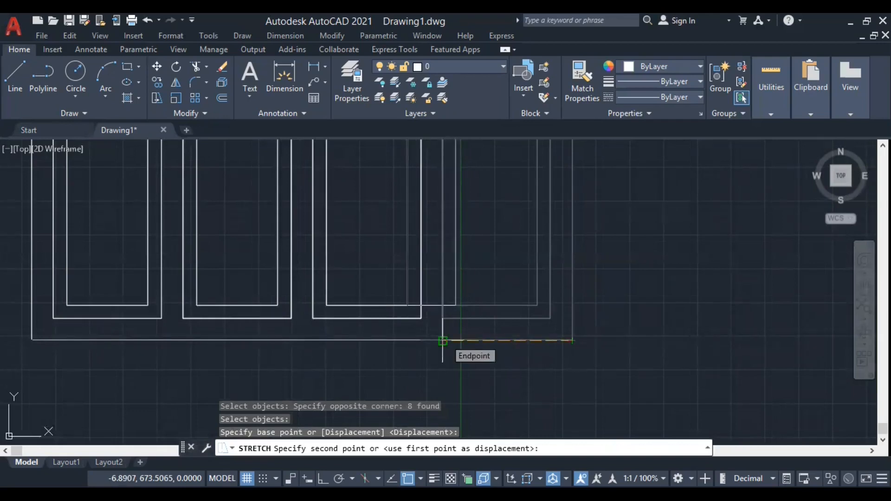
pyautogui.click(443, 341)
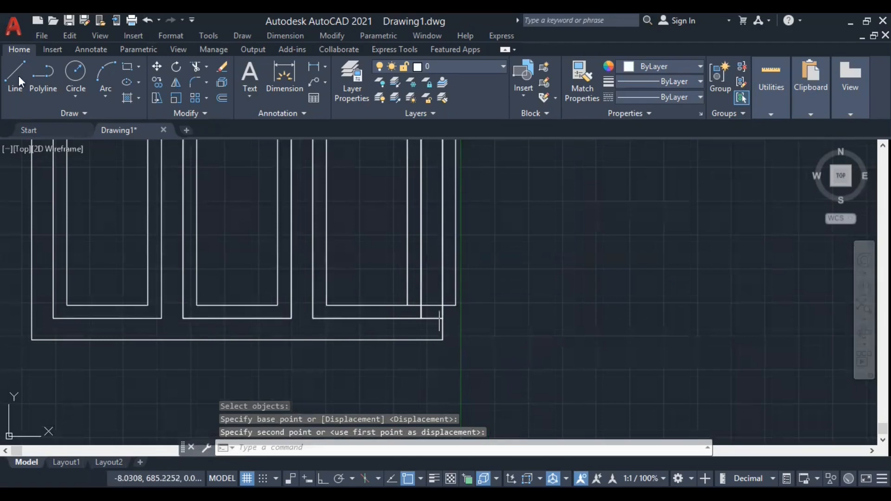
# Undo the last stretch of the copied frame.
pyautogui.click(148, 20)
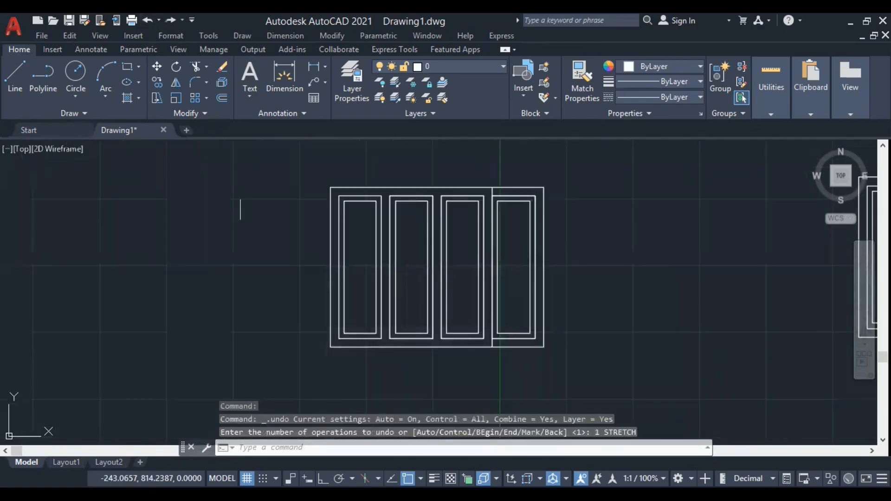
pyautogui.scroll(4, 524, 325)
pyautogui.scroll(-8, 736, 329)
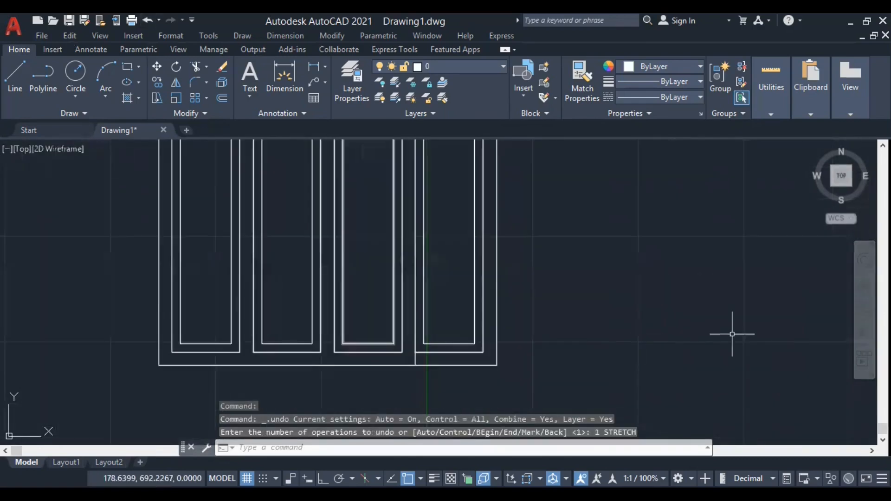
# Erase the inner and outer outlines of the rightmost panel in the copied frame, keeping the vertical line at the panel's left edge.
pyautogui.scroll(8, 589, 341)
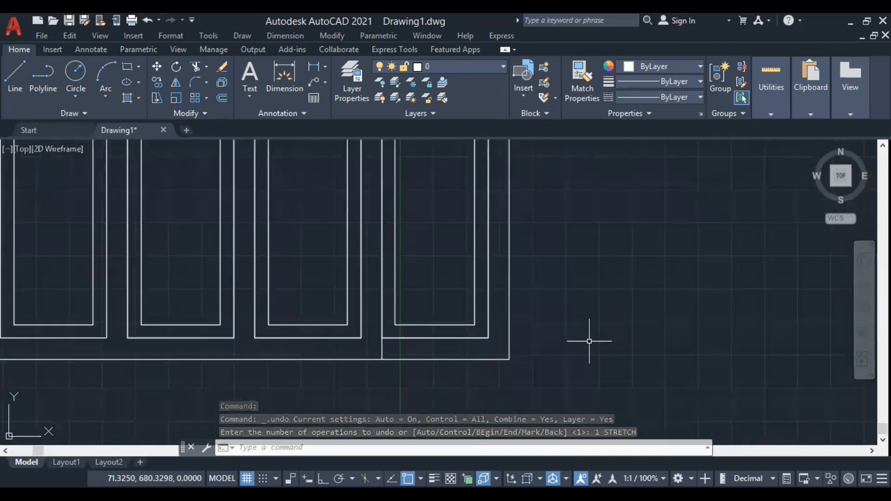
pyautogui.click(470, 352)
pyautogui.click(439, 297)
pyautogui.rightClick(425, 205)
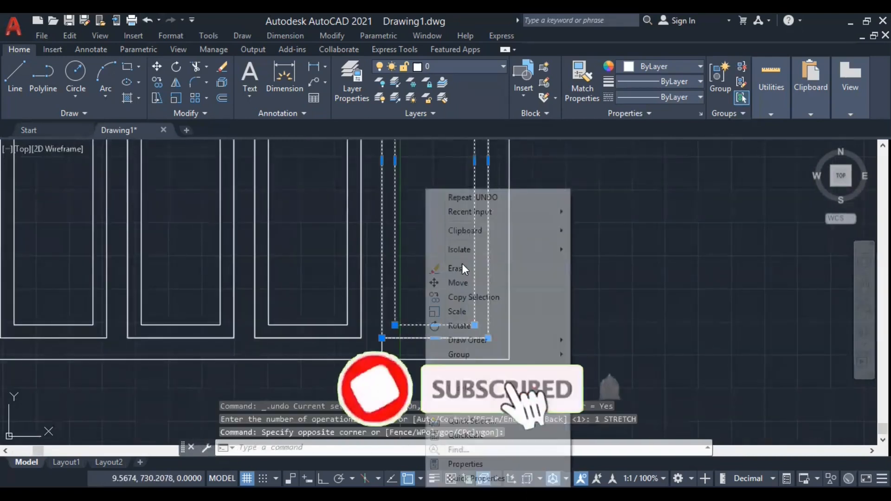
pyautogui.click(459, 268)
pyautogui.scroll(-4, 474, 325)
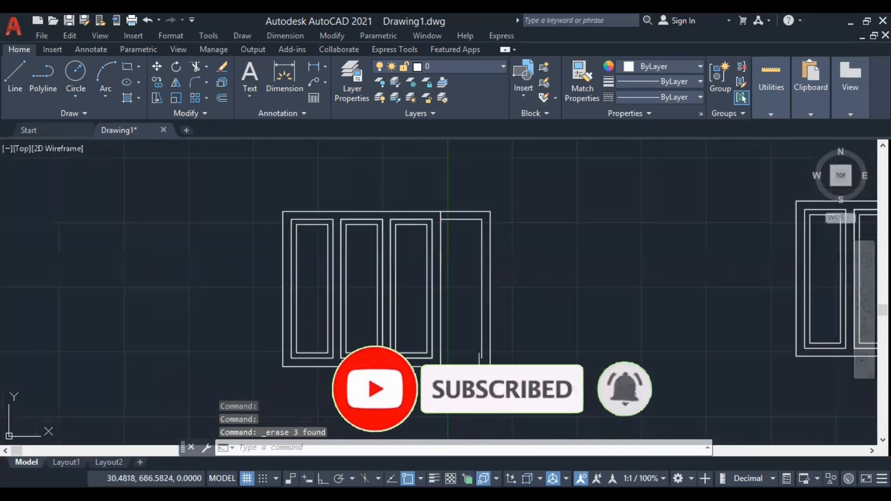
pyautogui.click(483, 319)
pyautogui.rightClick(547, 217)
pyautogui.click(579, 268)
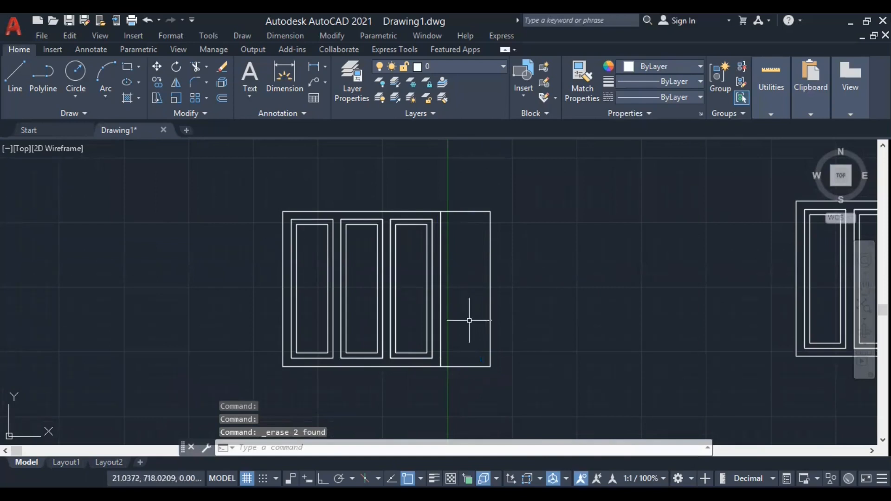
# Stretch the copied frame's right side leftward from its lower-right corner to the bottom end of the remaining vertical line.
pyautogui.write('s')
pyautogui.press('Return')
pyautogui.click(519, 393)
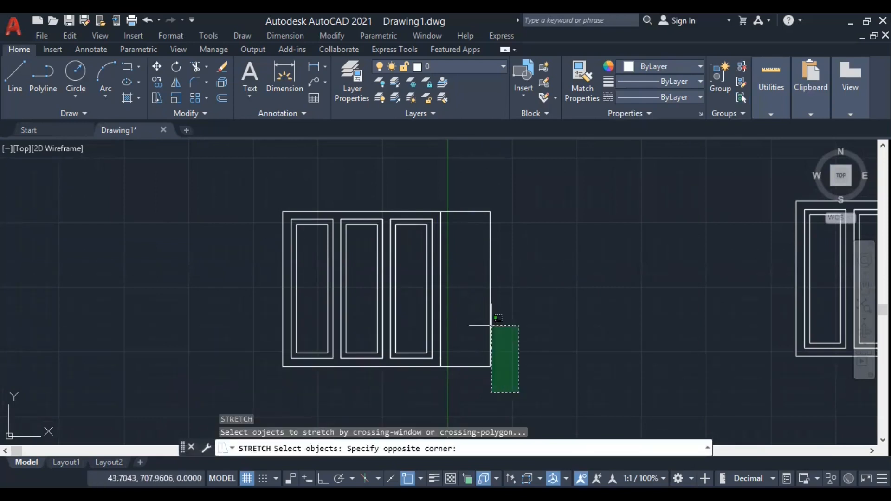
pyautogui.click(477, 195)
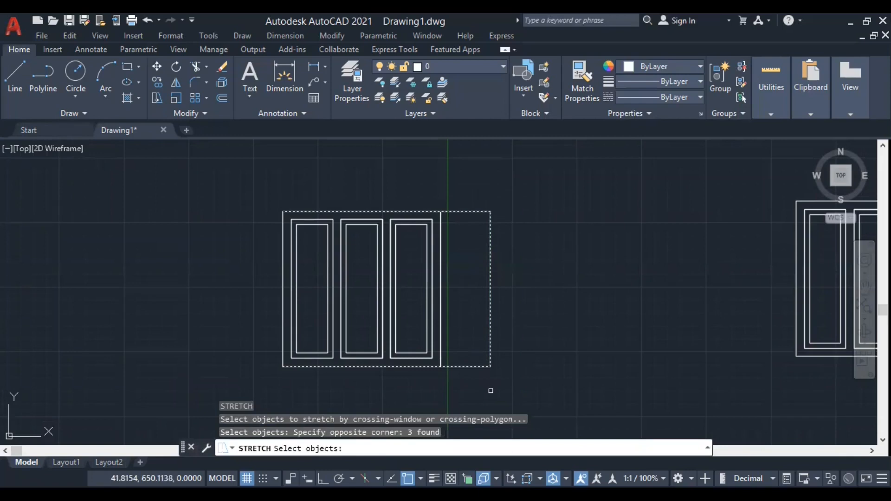
pyautogui.press('Return')
pyautogui.click(491, 367)
pyautogui.click(440, 365)
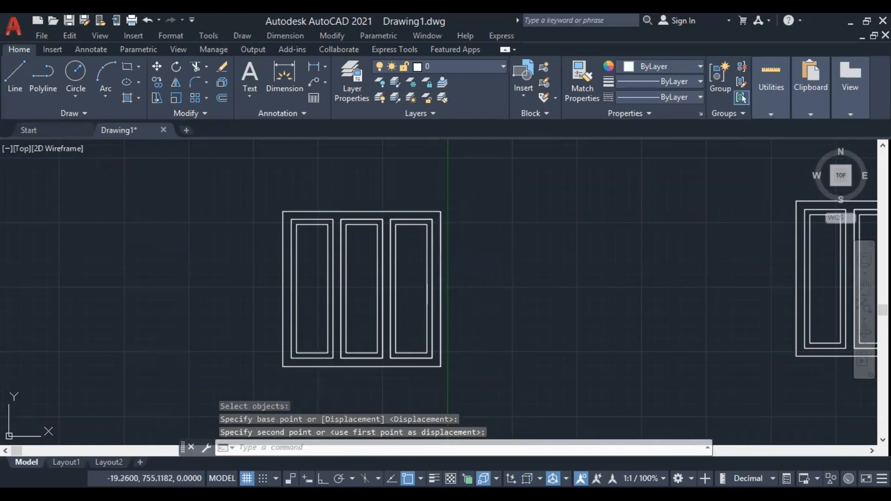
# Copy the whole three-panel frame into the empty area to its left.
pyautogui.scroll(-4, 533, 302)
pyautogui.click(516, 371)
pyautogui.click(424, 235)
pyautogui.rightClick(438, 189)
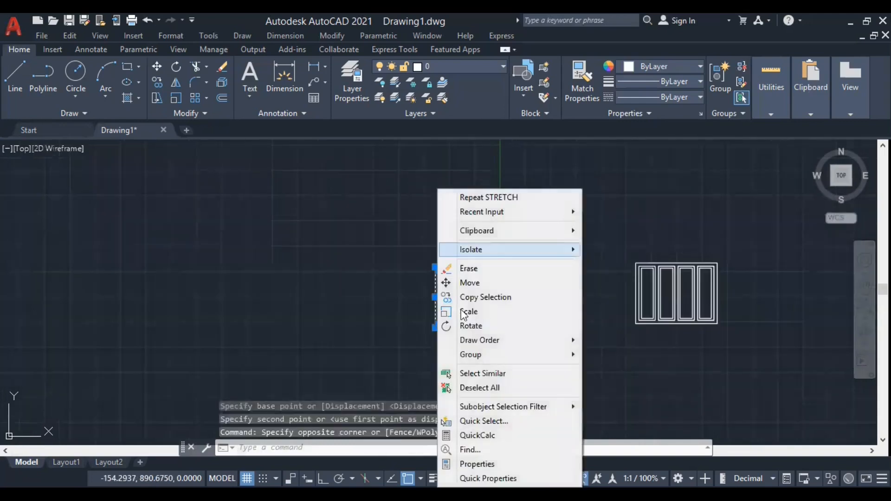
pyautogui.click(482, 298)
pyautogui.click(490, 364)
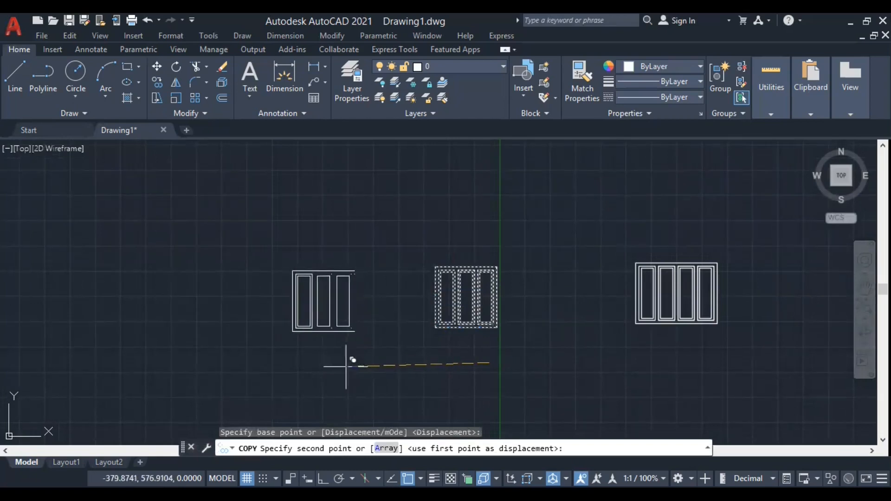
pyautogui.click(346, 367)
pyautogui.press('Return')
# On the new three-panel copy, draw a vertical line from the top edge to the bottom edge along the rightmost panel's left side.
pyautogui.scroll(6, 346, 366)
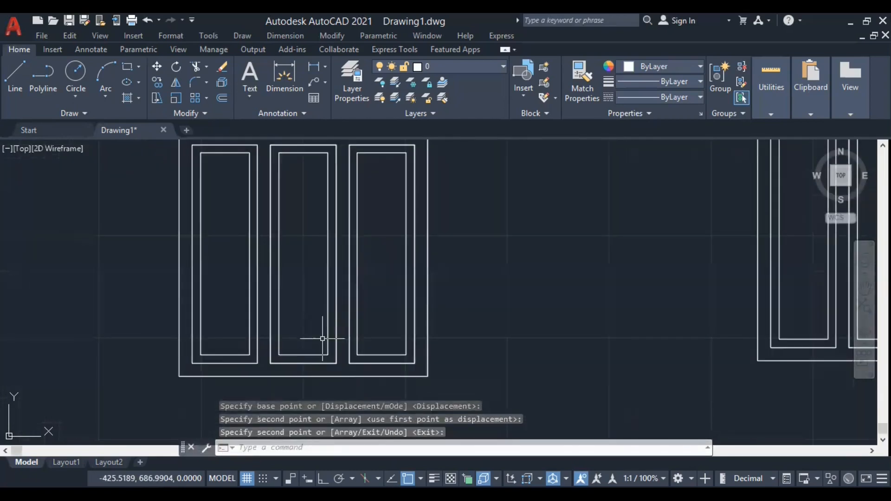
pyautogui.scroll(-4, 323, 364)
pyautogui.scroll(4, 323, 357)
pyautogui.scroll(-2, 323, 356)
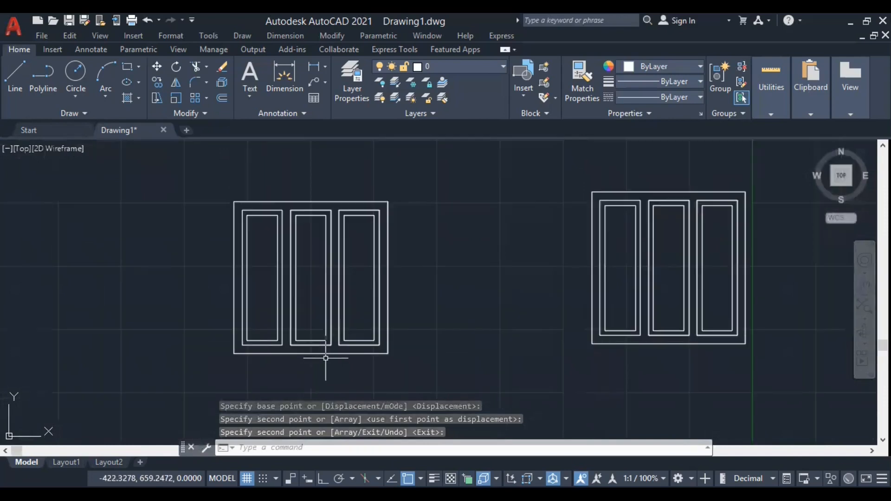
pyautogui.write('l')
pyautogui.press('Return')
pyautogui.scroll(4, 338, 195)
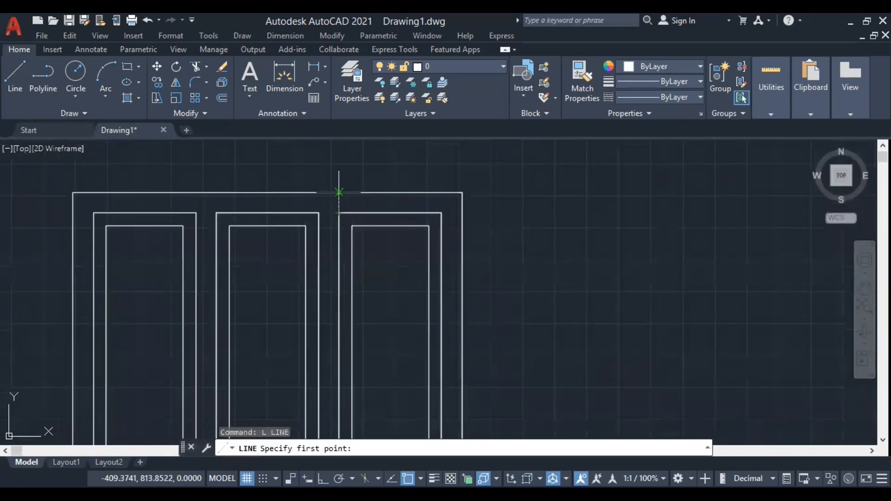
pyautogui.click(340, 187)
pyautogui.scroll(-2, 339, 187)
pyautogui.scroll(-1, 348, 327)
pyautogui.scroll(3, 348, 388)
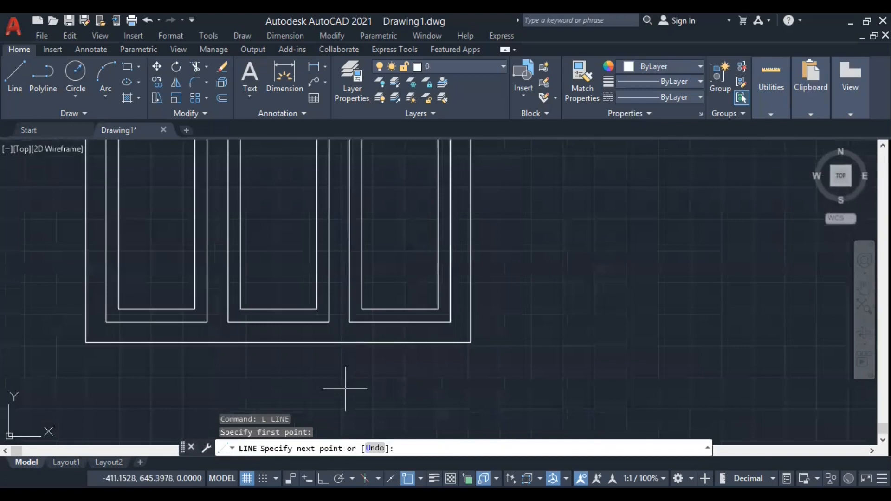
pyautogui.click(348, 343)
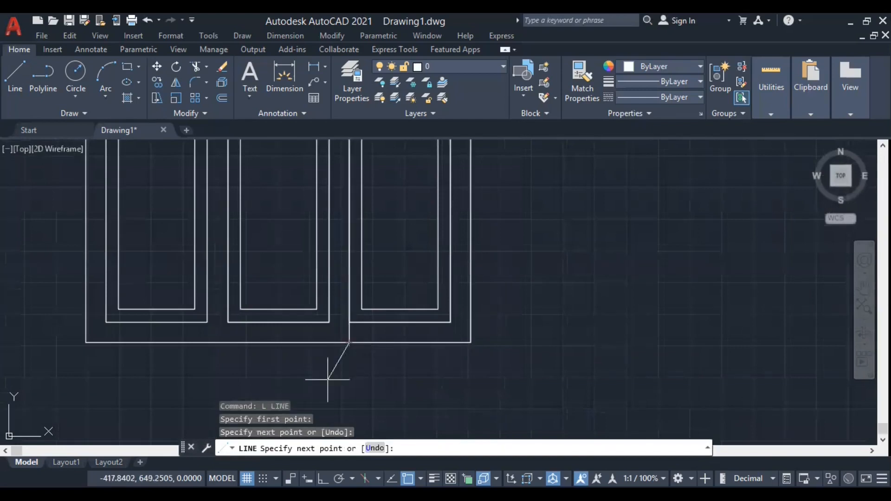
pyautogui.press('Return')
# Erase the inner and outer outlines of the rightmost panel in the new copy, including its leftover top line.
pyautogui.scroll(-3, 327, 381)
pyautogui.scroll(3, 398, 364)
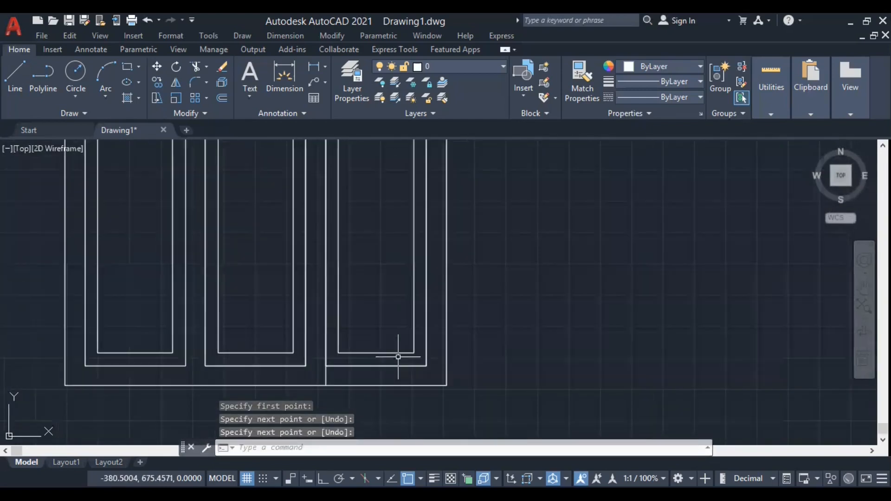
pyautogui.click(434, 372)
pyautogui.click(394, 322)
pyautogui.press('Delete')
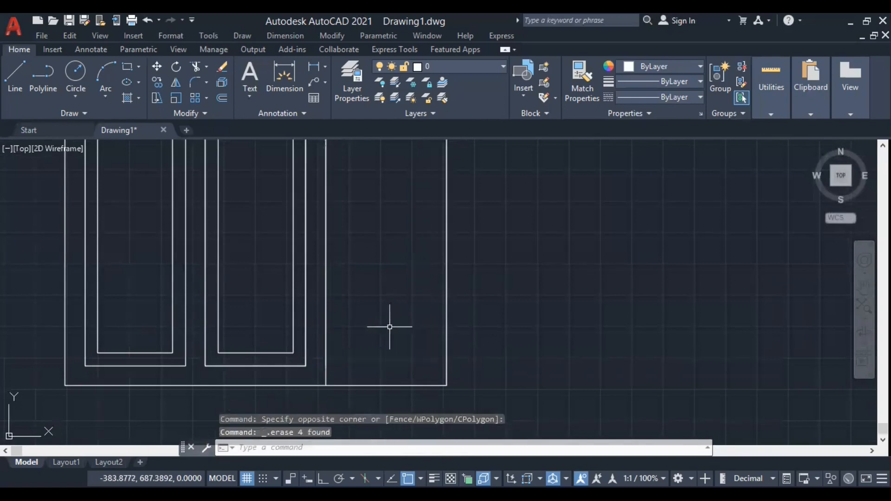
pyautogui.scroll(-4, 372, 371)
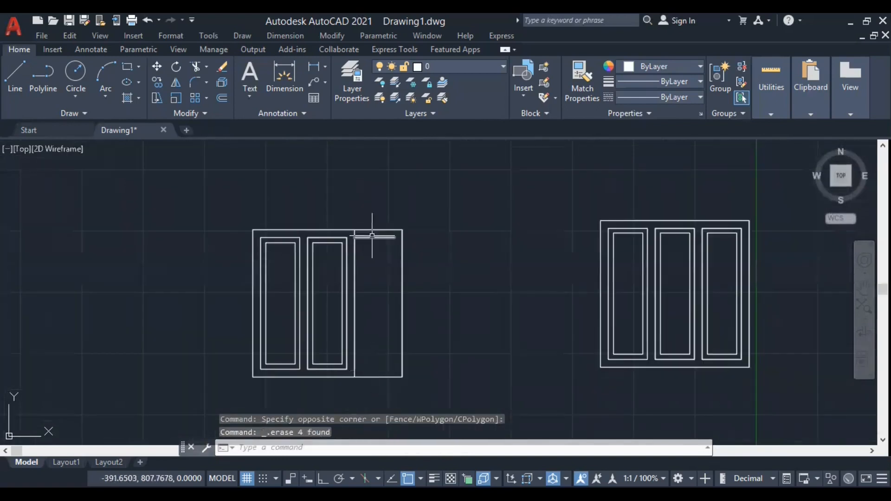
pyautogui.click(374, 238)
pyautogui.rightClick(424, 223)
pyautogui.click(460, 251)
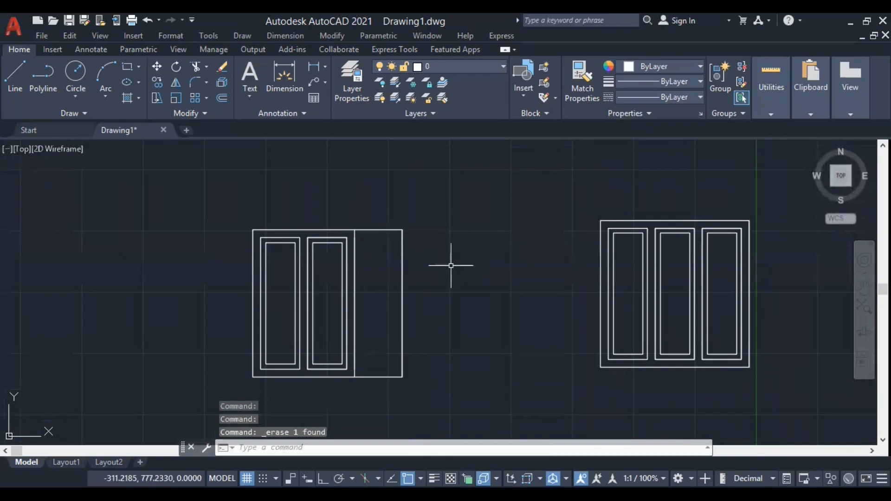
# Stretch the new copy's right side leftward from its lower-right corner to the bottom end of the full-height vertical line.
pyautogui.write('s')
pyautogui.press('Return')
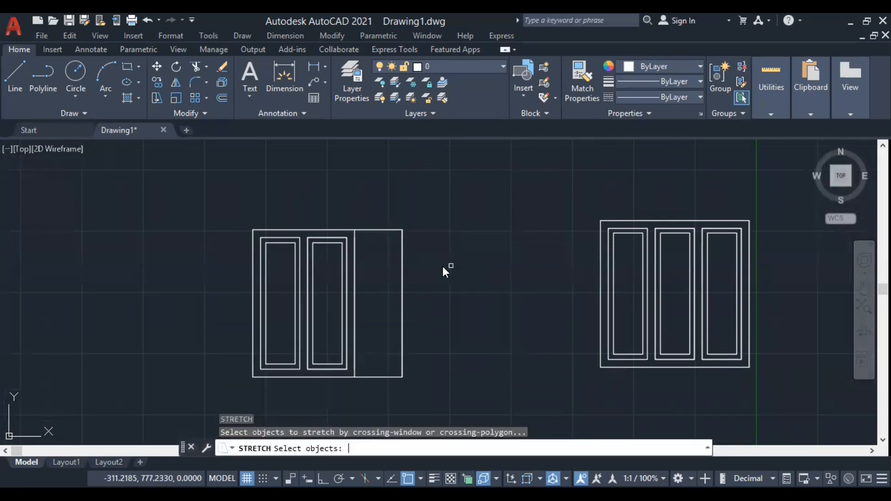
pyautogui.click(430, 400)
pyautogui.click(396, 209)
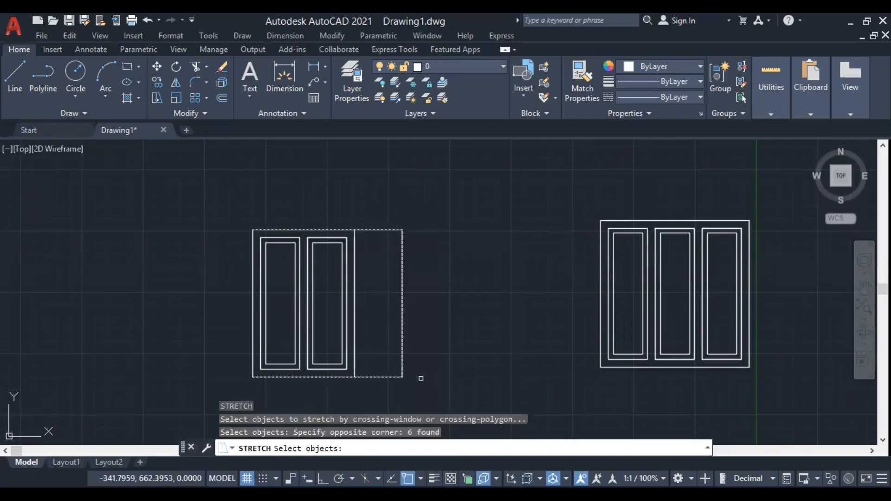
pyautogui.press('Return')
pyautogui.click(403, 377)
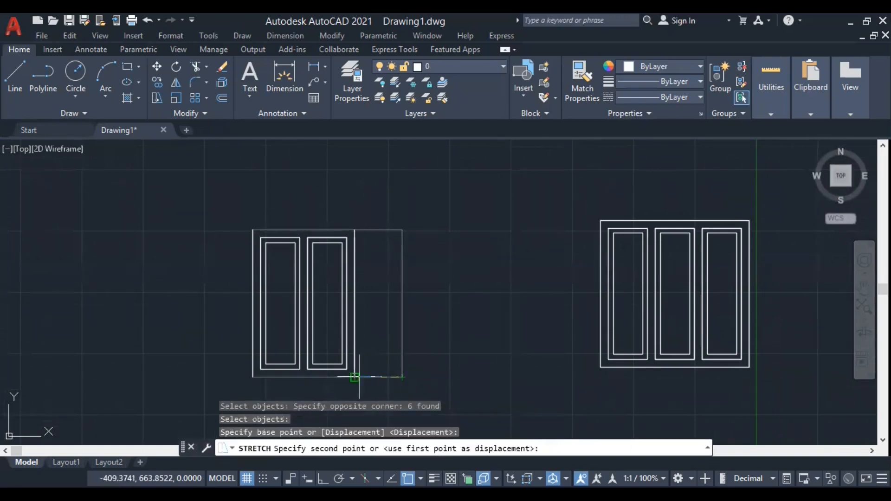
pyautogui.click(355, 377)
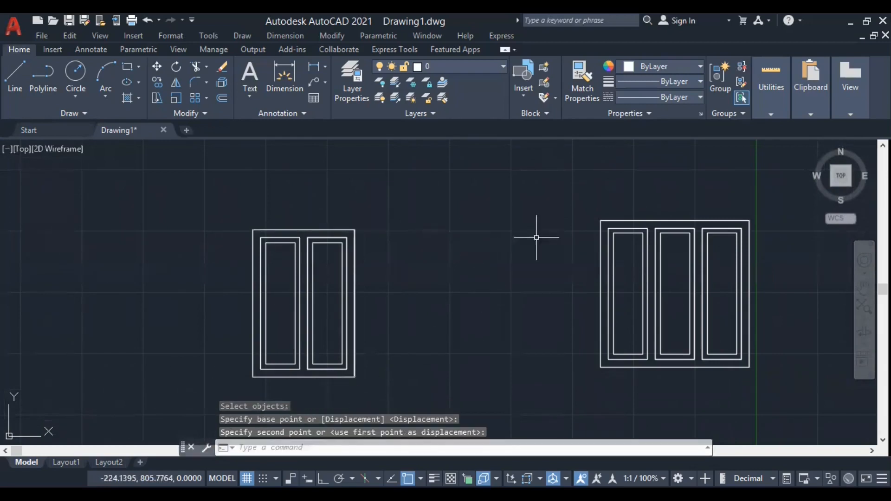
# Erase the duplicate vertical line lying on the right edge of the two-panel frame.
pyautogui.scroll(-2, 537, 237)
pyautogui.scroll(-2, 339, 302)
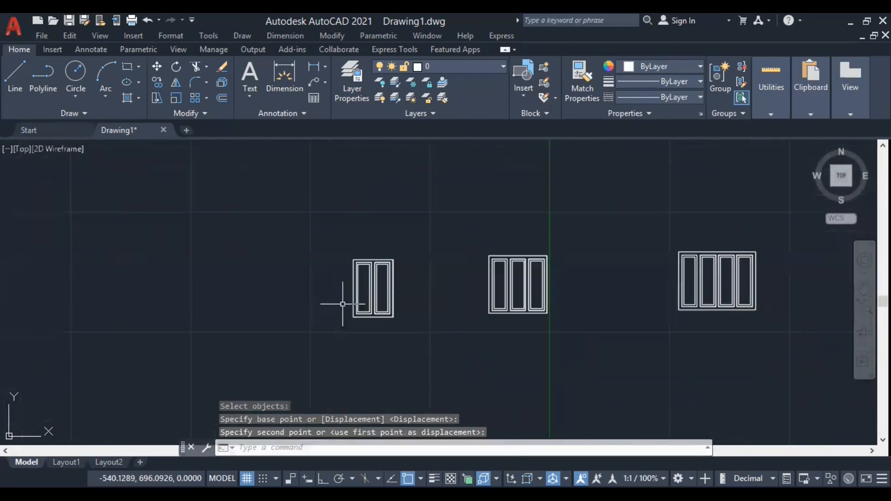
pyautogui.scroll(6, 348, 313)
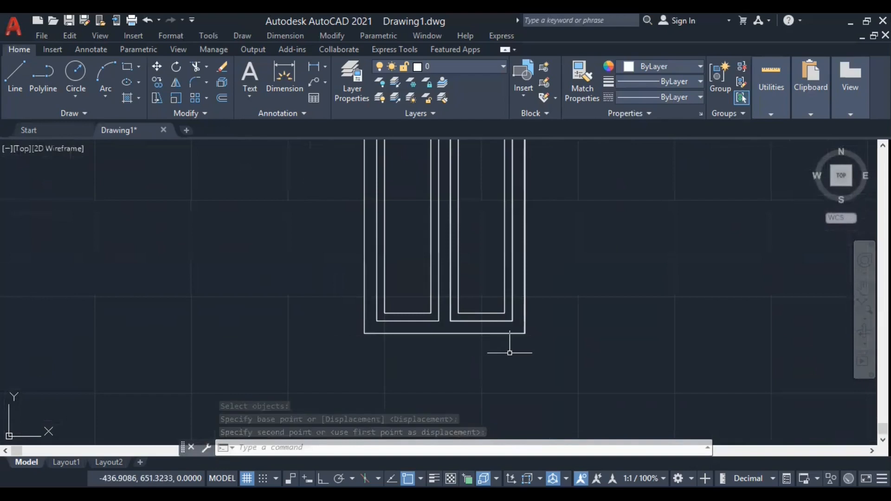
pyautogui.click(525, 316)
pyautogui.rightClick(570, 255)
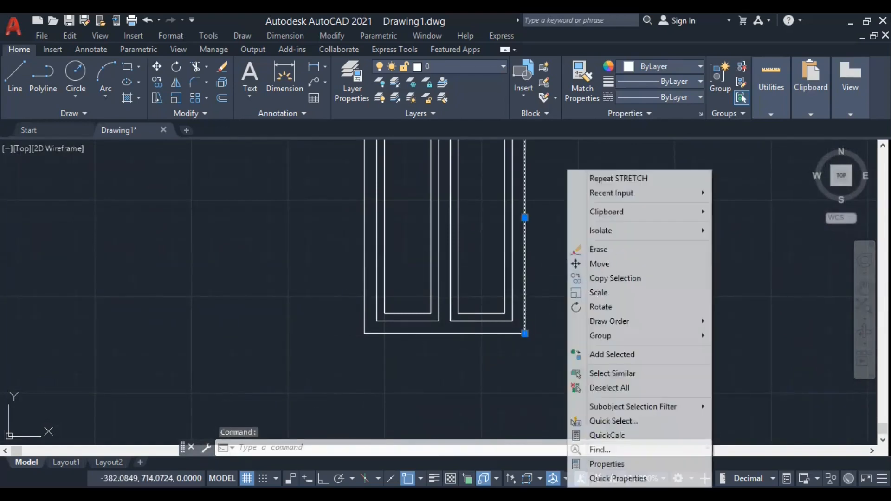
pyautogui.click(599, 250)
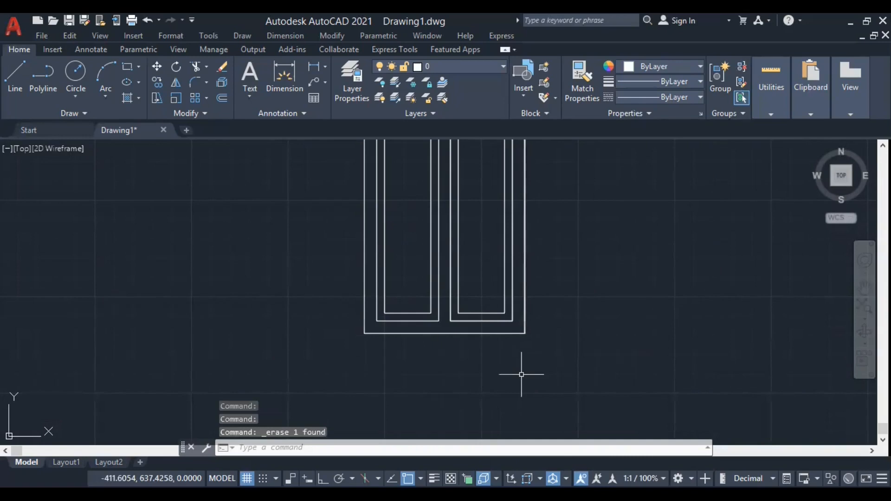
pyautogui.write('d')
pyautogui.press('Return')
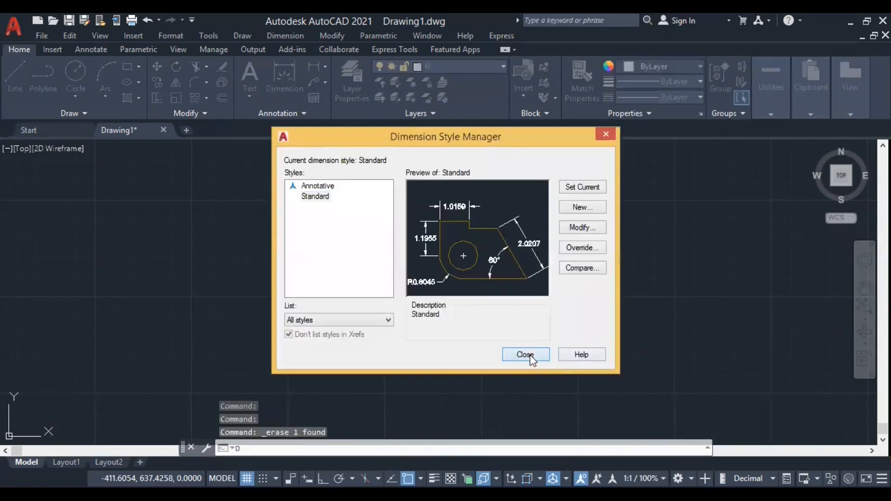
pyautogui.click(525, 355)
# Measure the two-panel frame's width between its lower-left and lower-right corners.
pyautogui.write('di')
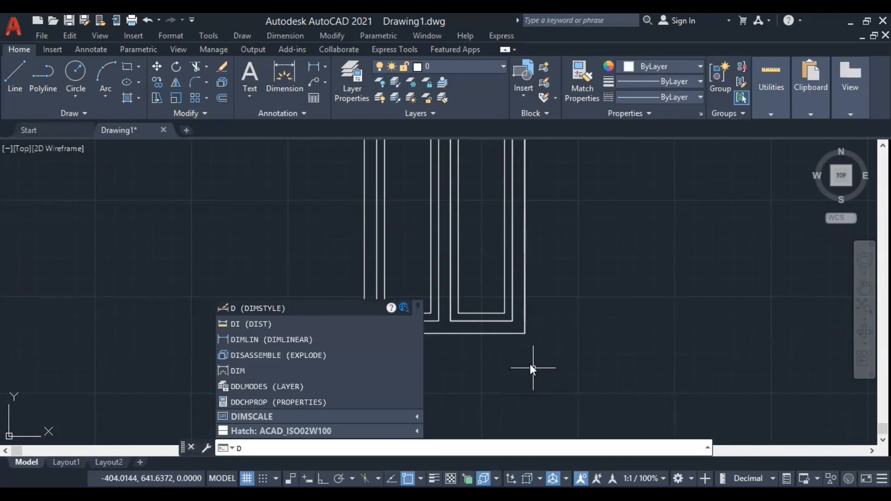
pyautogui.press('Return')
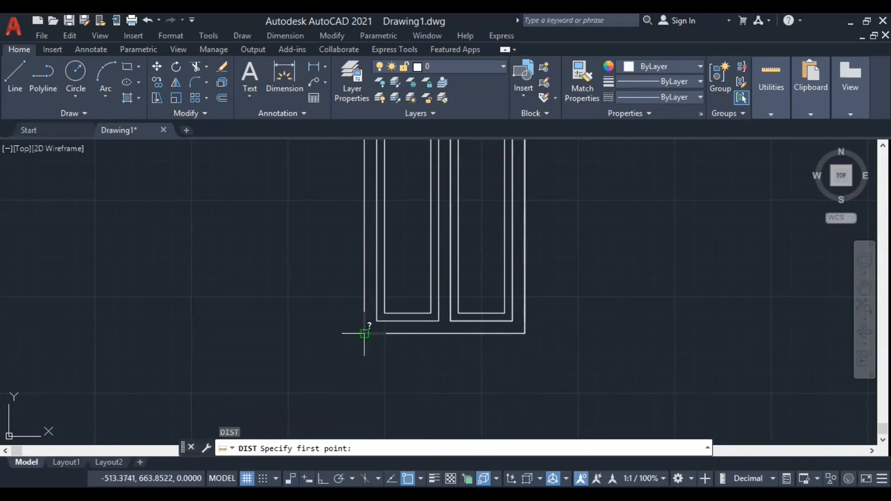
pyautogui.click(365, 333)
pyautogui.click(525, 333)
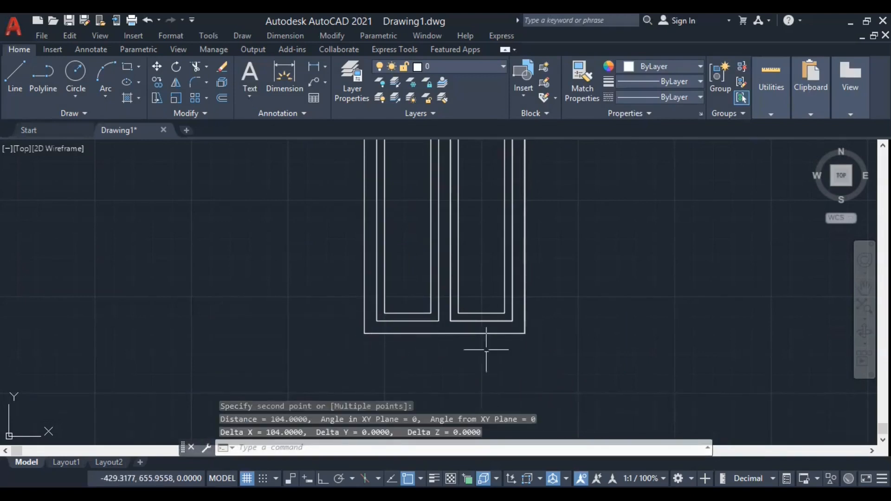
# Examine the two-panel frame's lower-right corner for overlapping line segments on its right edge.
pyautogui.scroll(5, 526, 331)
pyautogui.scroll(8, 529, 320)
pyautogui.click(529, 322)
pyautogui.scroll(-5, 542, 240)
pyautogui.scroll(-2, 447, 394)
pyautogui.scroll(-3, 447, 394)
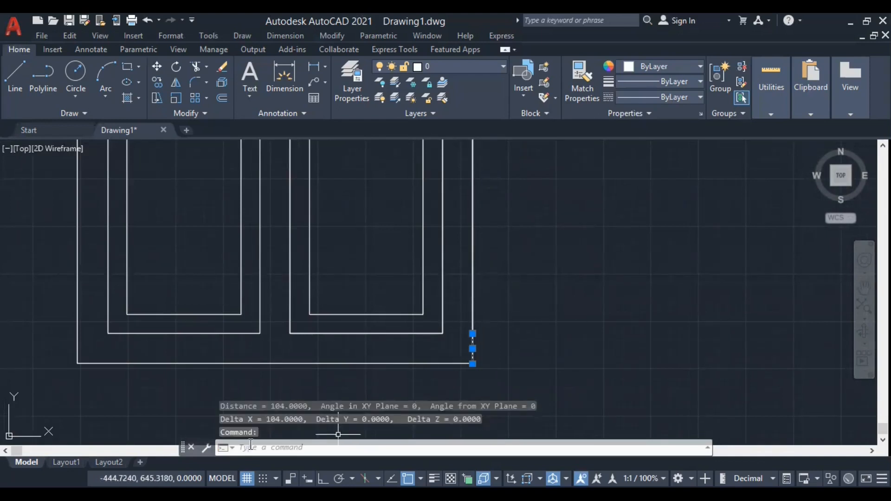
pyautogui.press('Escape')
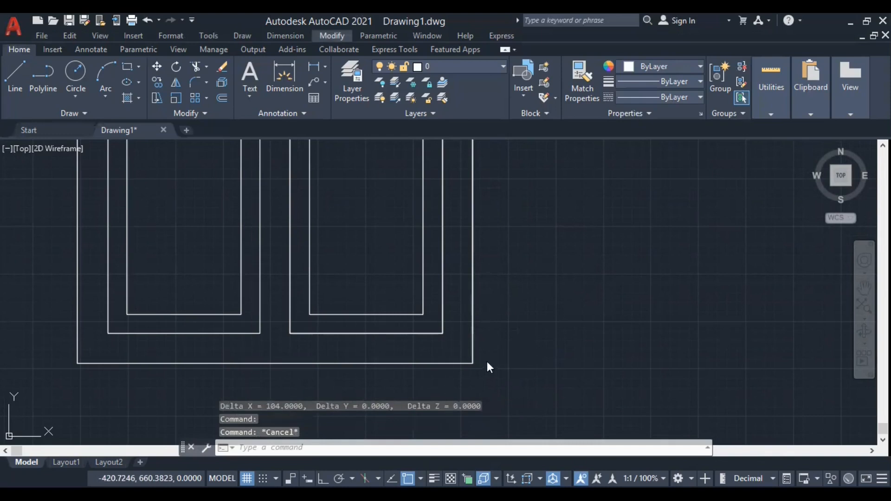
pyautogui.click(506, 320)
pyautogui.scroll(-3, 515, 325)
pyautogui.scroll(-4, 517, 354)
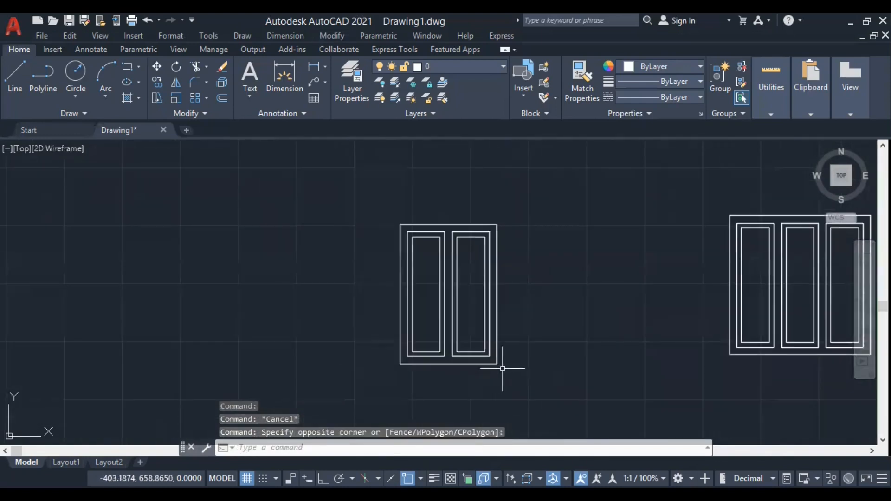
# Measure the two-panel frame's height along its right edge, from the lower-right to the upper-right corner.
pyautogui.write('DI')
pyautogui.press('Return')
pyautogui.click(498, 365)
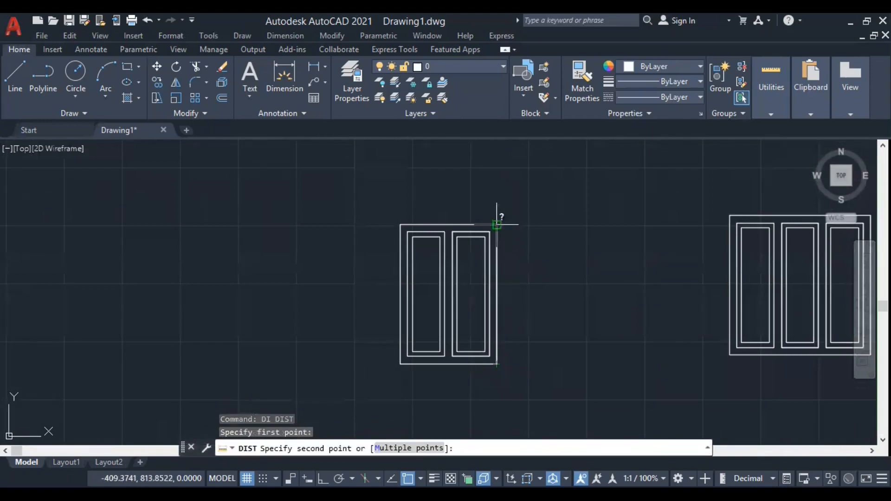
pyautogui.click(497, 224)
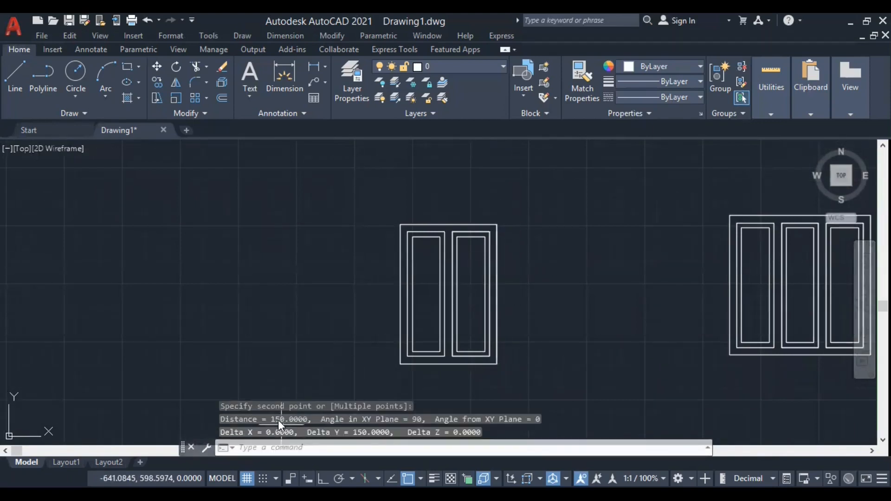
# Measure the three-panel frame's width between its lower-left and lower-right corners.
pyautogui.scroll(-4, 335, 301)
pyautogui.scroll(8, 557, 313)
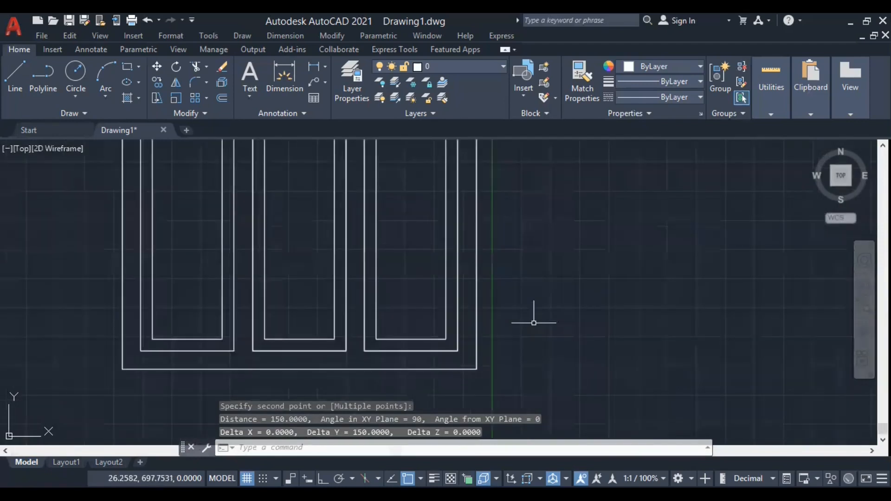
pyautogui.scroll(-2, 534, 323)
pyautogui.scroll(2, 358, 361)
pyautogui.write('DI')
pyautogui.press('Return')
pyautogui.click(238, 348)
pyautogui.click(587, 347)
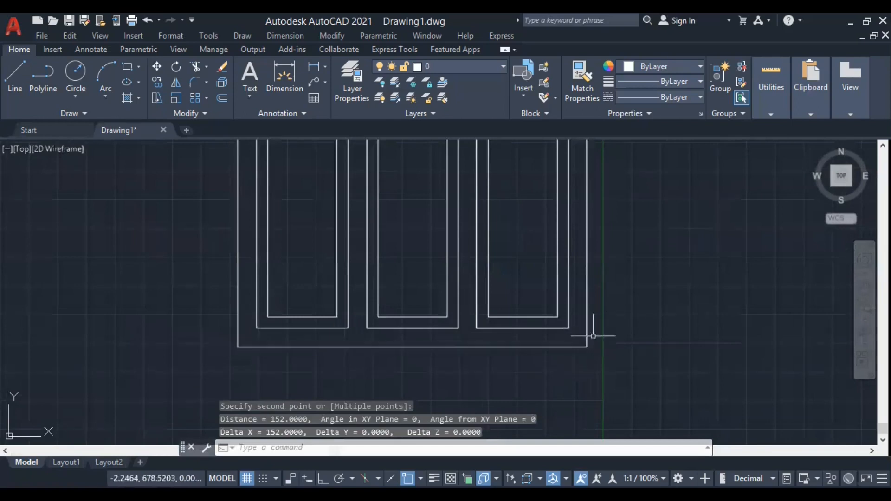
# Erase the short segment and the duplicate line overlapping the three-panel frame's right edge, keeping a single edge line.
pyautogui.scroll(6, 592, 342)
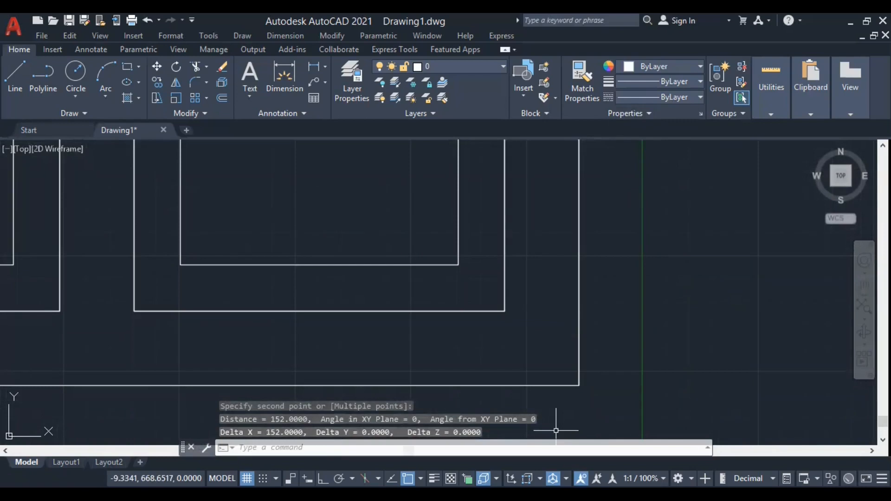
pyautogui.click(578, 348)
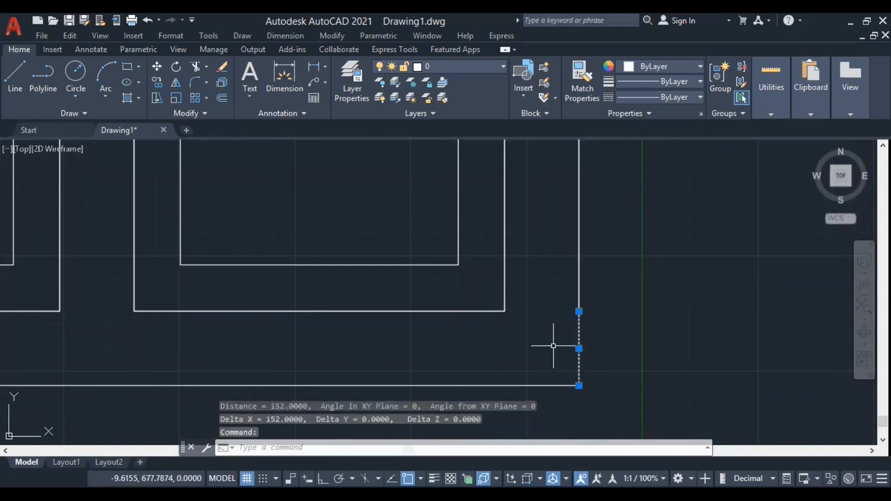
pyautogui.press('Delete')
pyautogui.click(578, 286)
pyautogui.press('Delete')
pyautogui.click(580, 299)
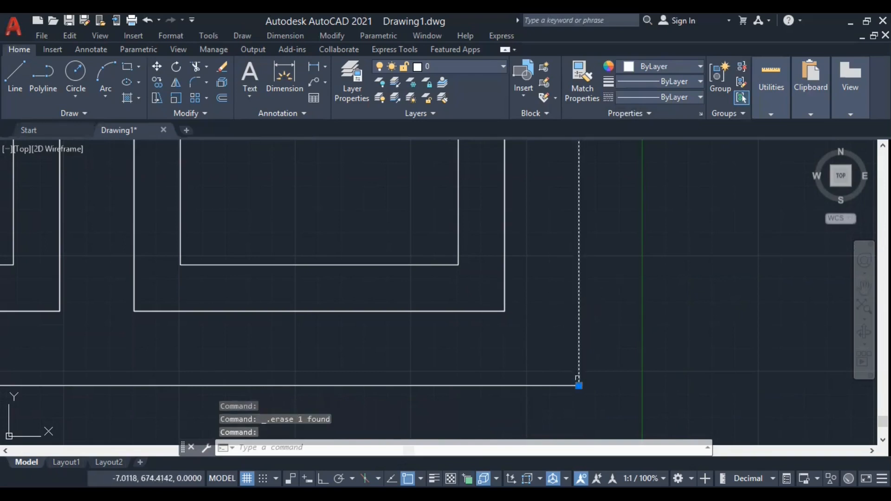
pyautogui.scroll(-2, 547, 391)
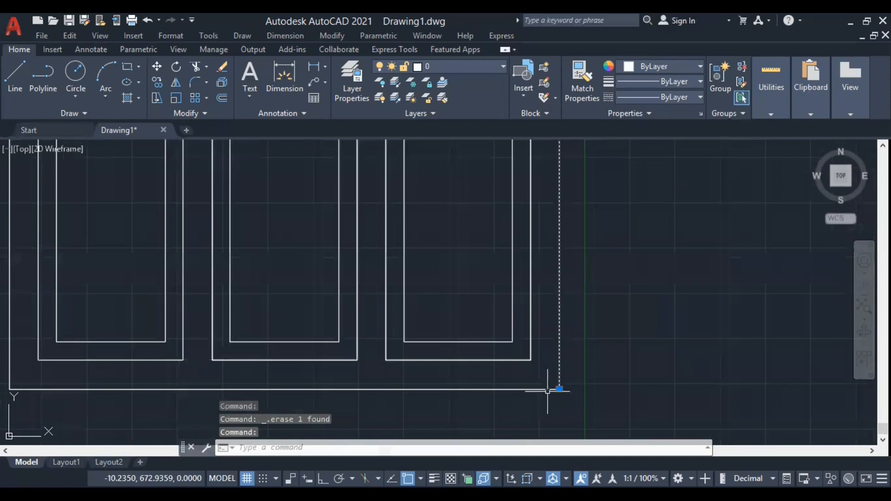
pyautogui.scroll(-4, 483, 313)
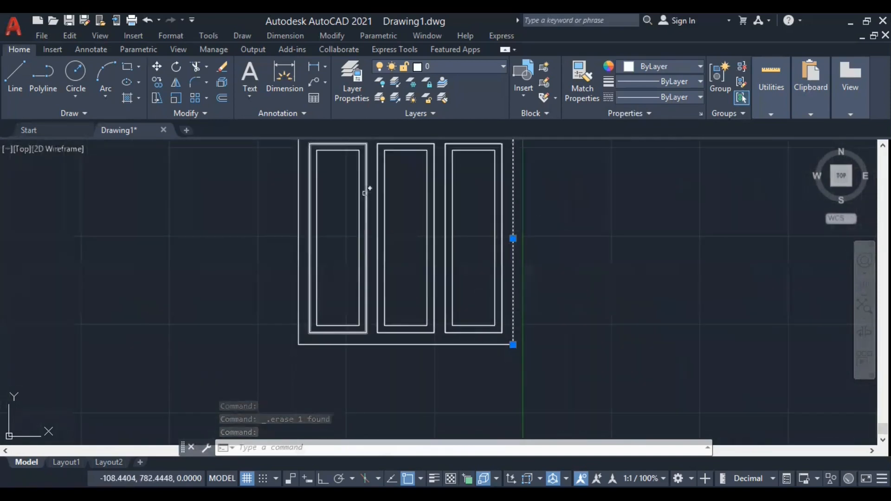
pyautogui.scroll(-4, 406, 302)
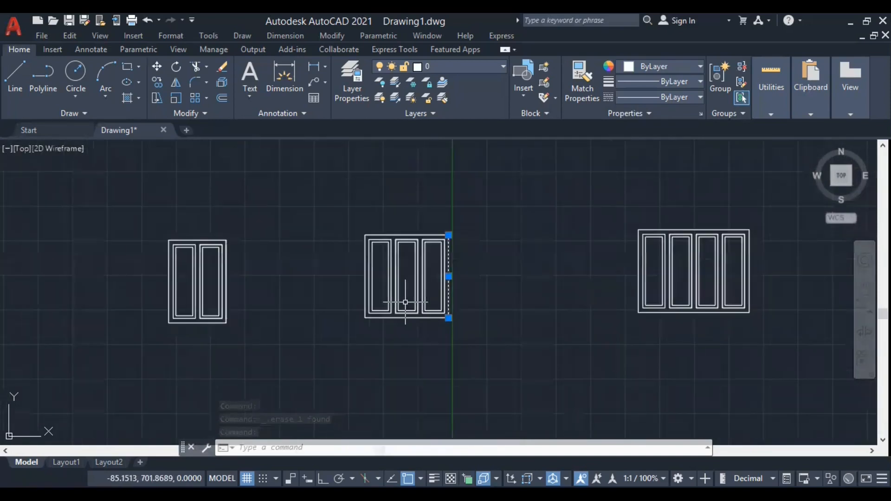
pyautogui.press('Escape')
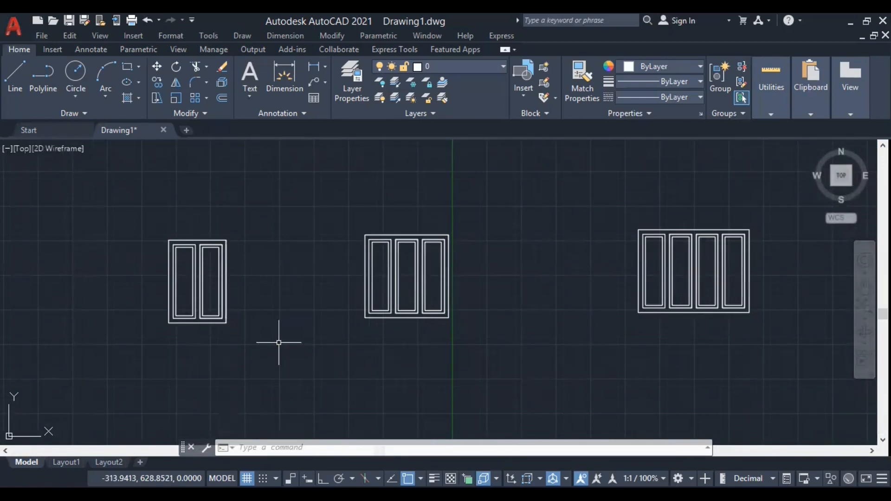
# Copy the two-, three- and four-panel frames together into a second row directly below the originals.
pyautogui.scroll(-6, 304, 328)
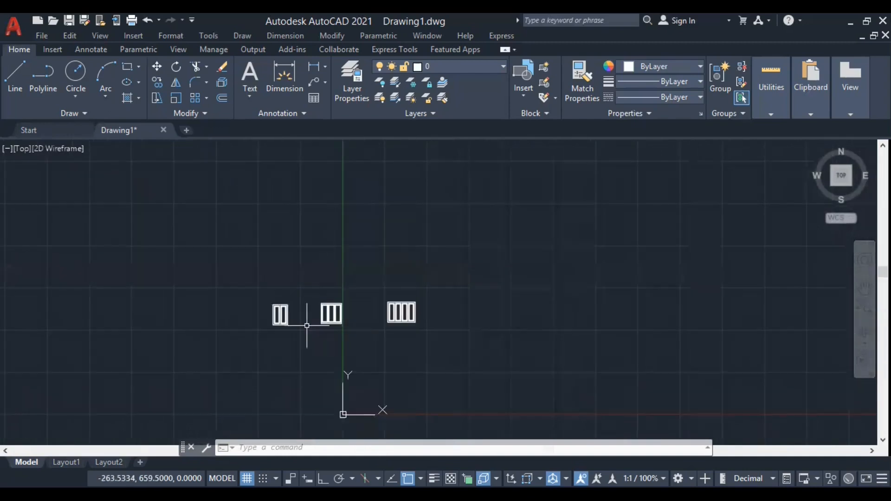
pyautogui.scroll(2, 364, 324)
pyautogui.click(510, 334)
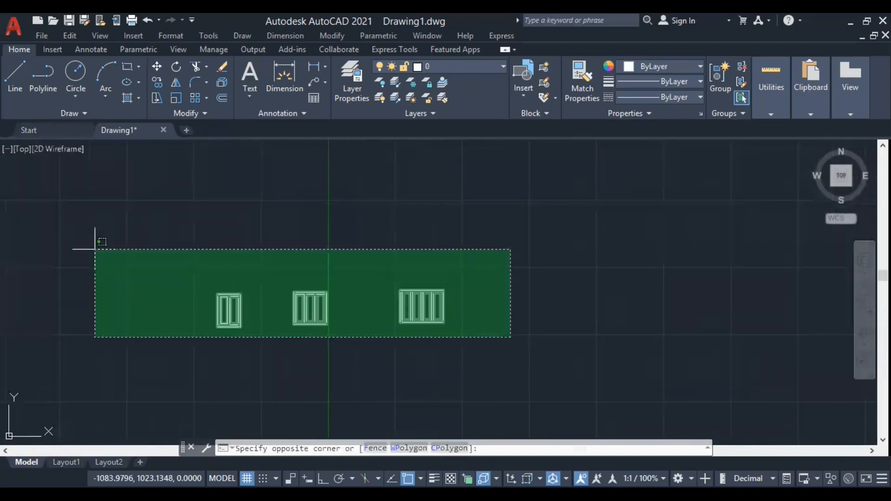
pyautogui.click(93, 249)
pyautogui.rightClick(179, 247)
pyautogui.click(205, 294)
pyautogui.click(542, 260)
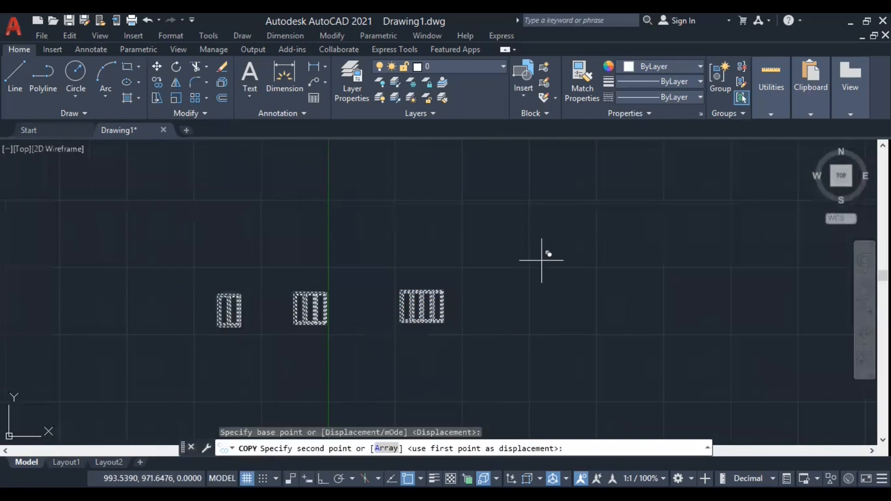
pyautogui.click(547, 334)
pyautogui.press('Escape')
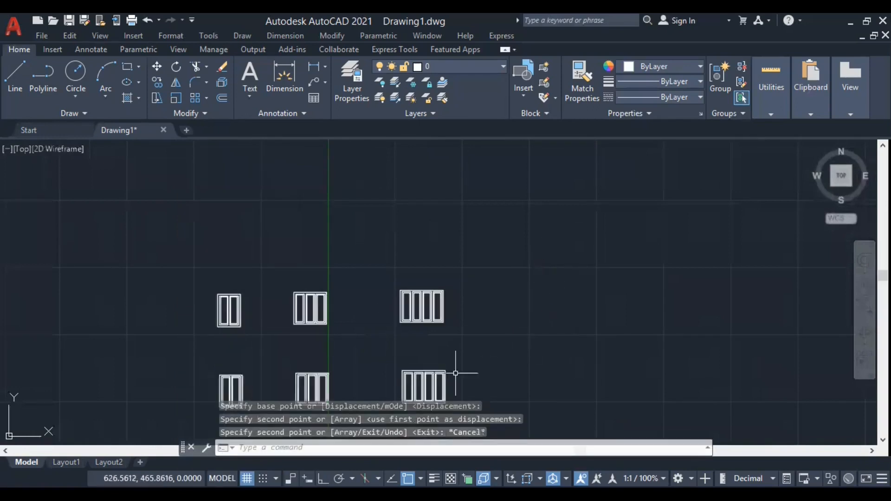
# Draw a line along the copied four-panel frame's top edge, from its upper-left to its upper-right corner.
pyautogui.scroll(6, 420, 409)
pyautogui.scroll(-1, 430, 322)
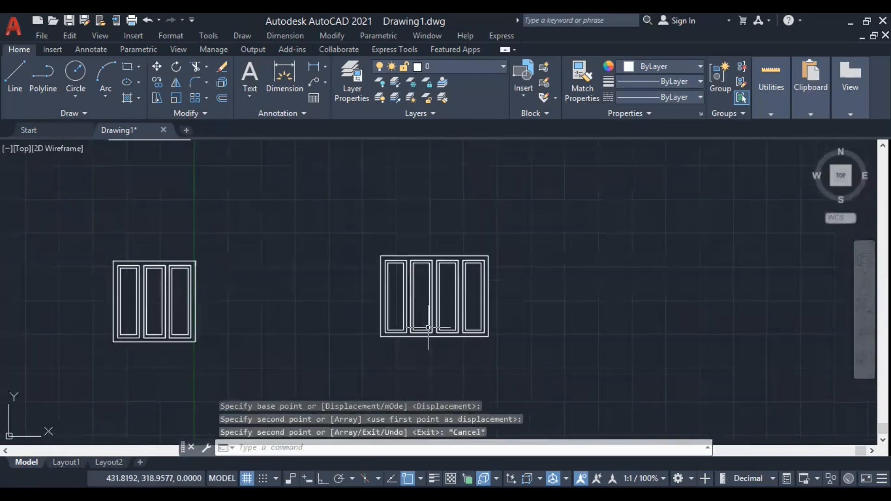
pyautogui.scroll(2, 430, 302)
pyautogui.scroll(-1, 420, 243)
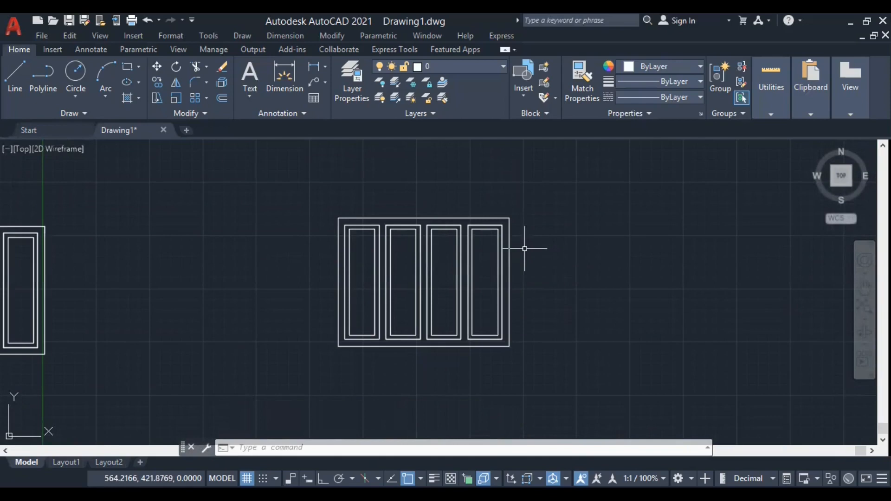
pyautogui.write('l')
pyautogui.press('Return')
pyautogui.scroll(4, 348, 242)
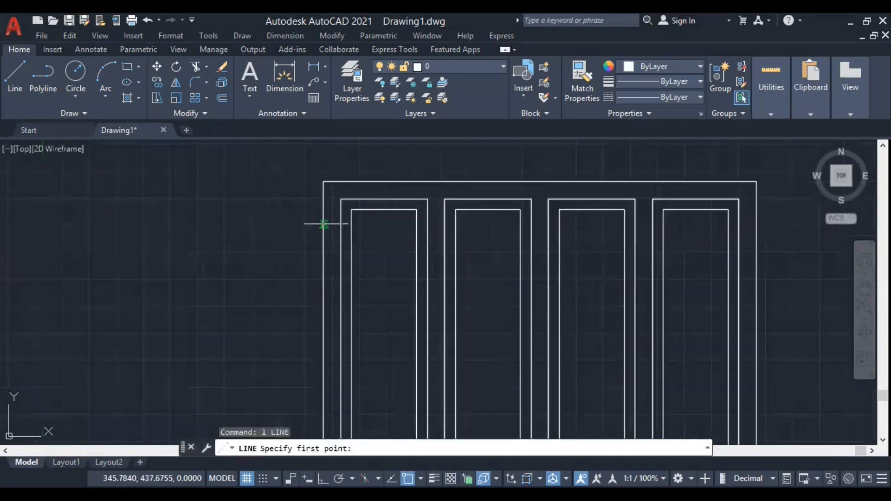
pyautogui.click(324, 181)
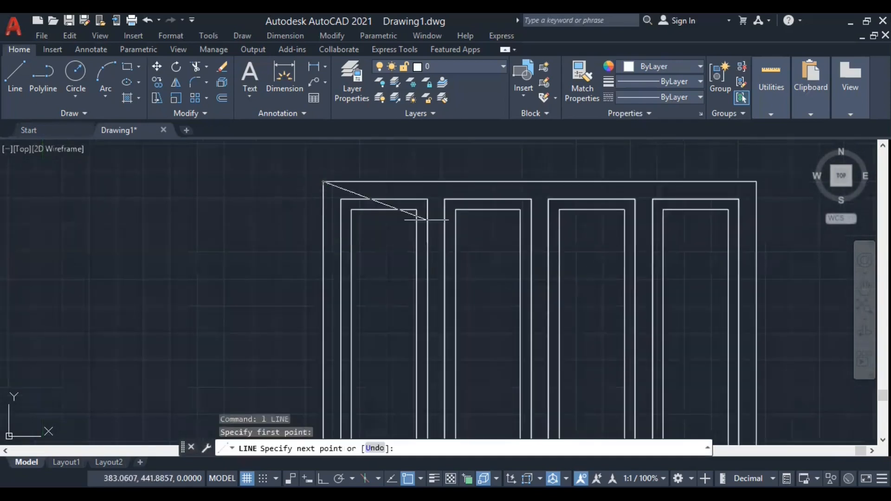
pyautogui.click(757, 182)
pyautogui.press('Return')
pyautogui.scroll(-2, 357, 179)
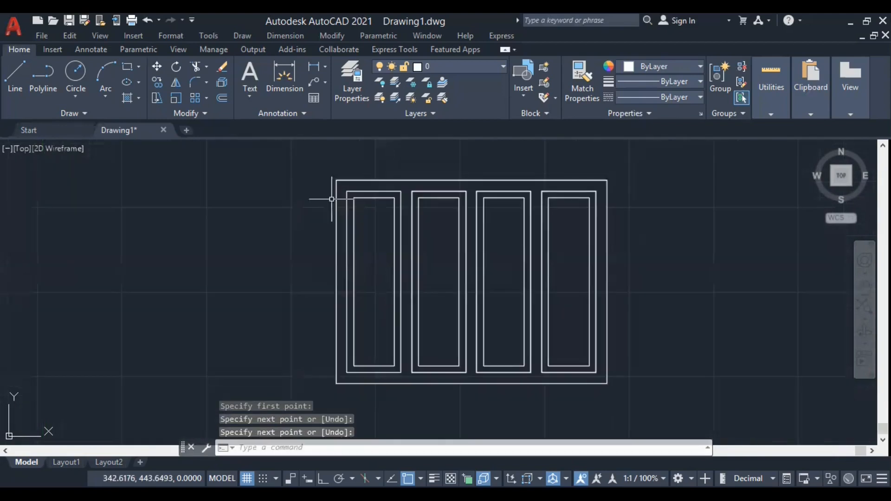
# Offset the copied four-panel frame's top edge line 30 units downward into the frame.
pyautogui.write('o')
pyautogui.press('Return')
pyautogui.write('30')
pyautogui.press('Return')
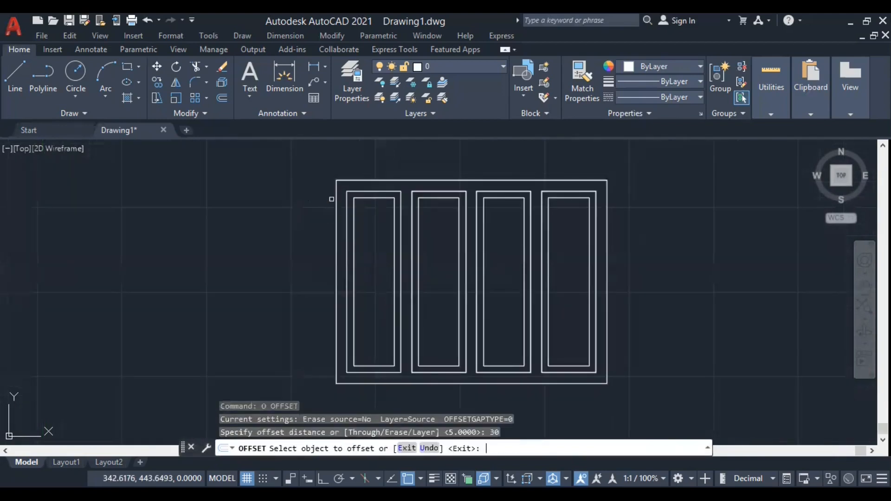
pyautogui.click(413, 181)
pyautogui.click(415, 241)
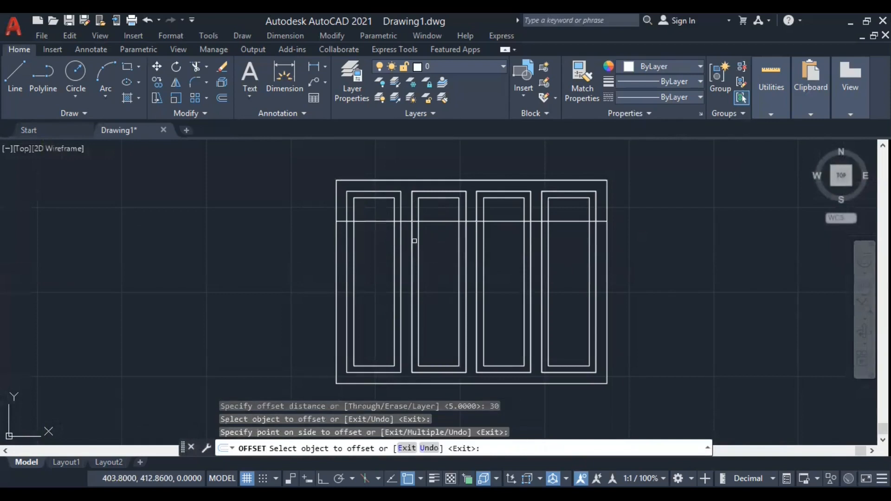
pyautogui.press('Return')
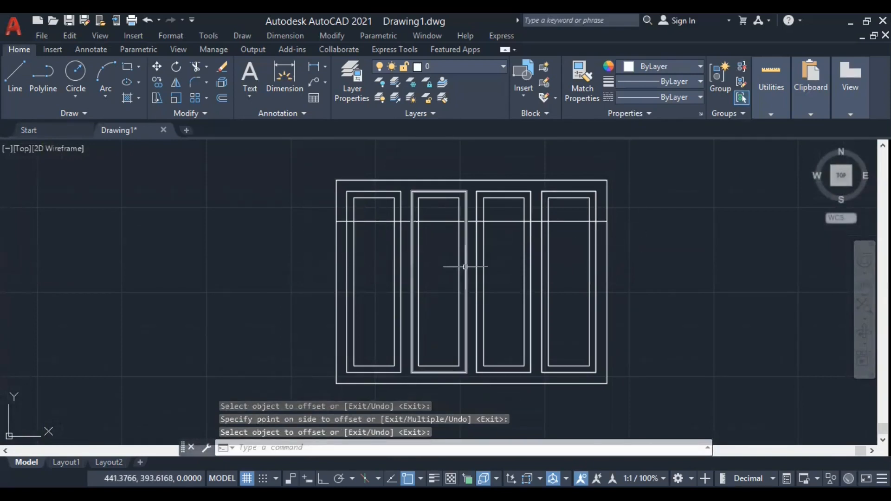
# Stretch the top of the copied four-panel frame and its panels down from the upper-left corner to the offset line's left end.
pyautogui.scroll(2, 314, 191)
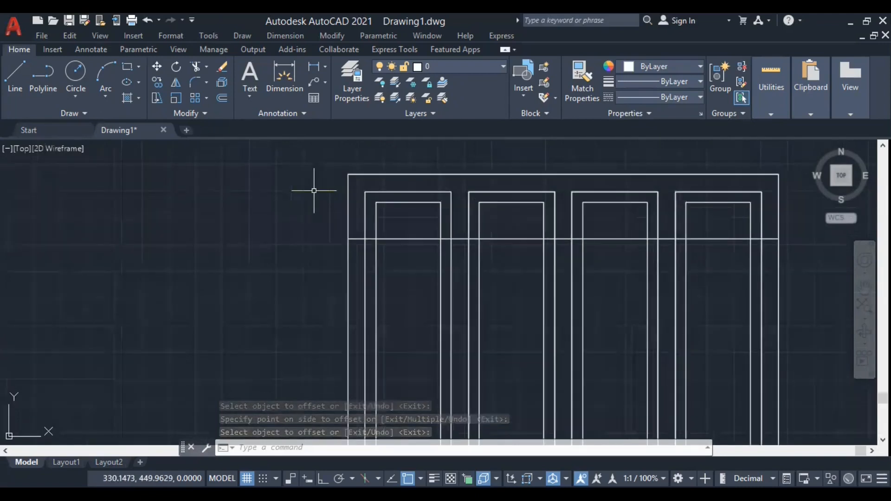
pyautogui.scroll(-2, 310, 256)
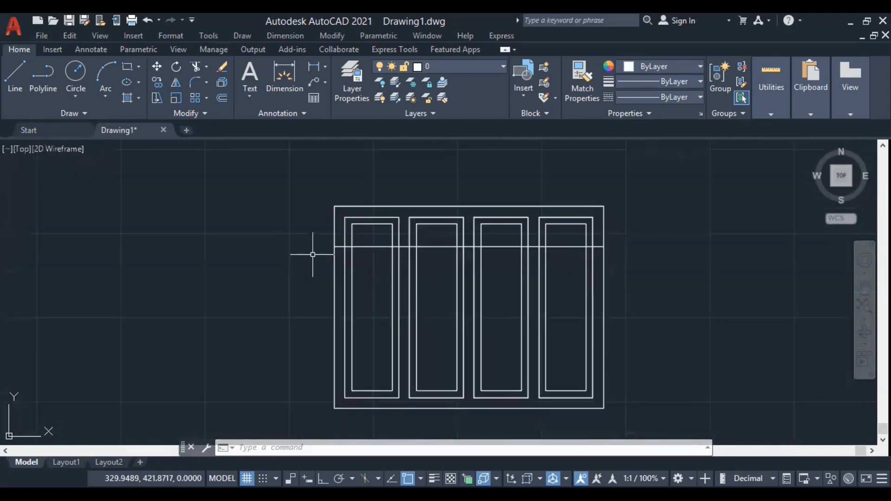
pyautogui.write('s')
pyautogui.press('Return')
pyautogui.click(298, 189)
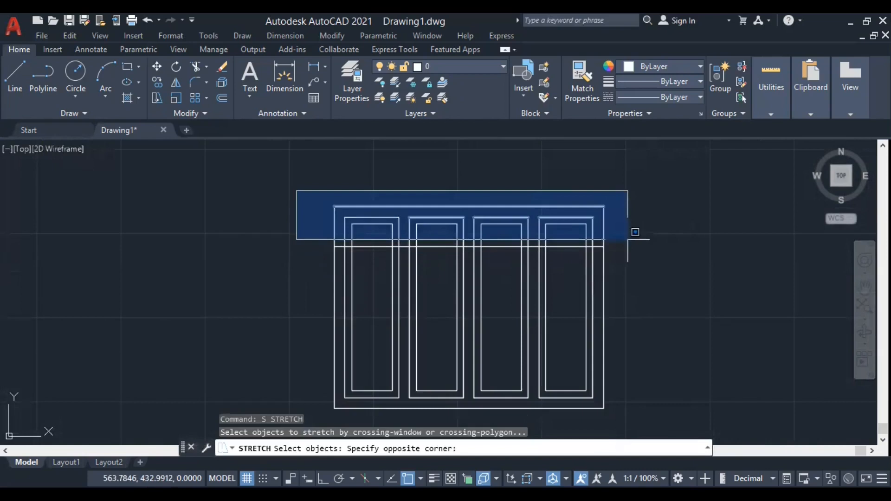
pyautogui.click(631, 235)
pyautogui.click(630, 238)
pyautogui.click(300, 174)
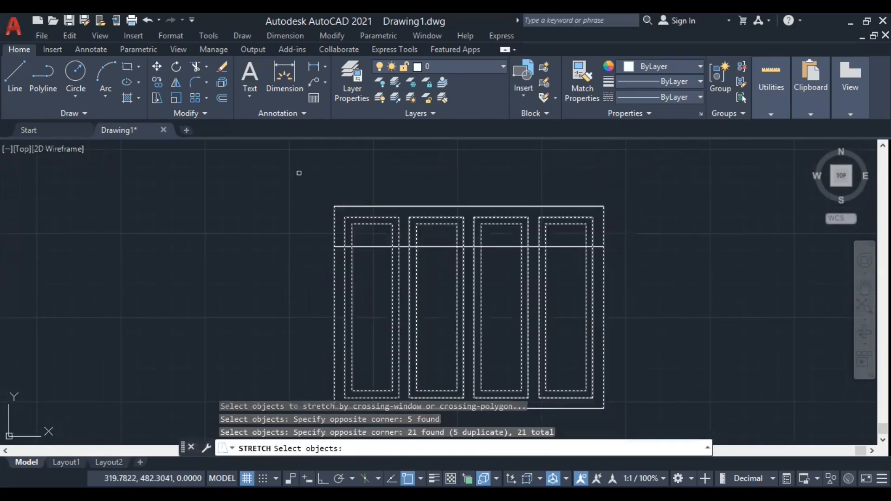
pyautogui.click(656, 228)
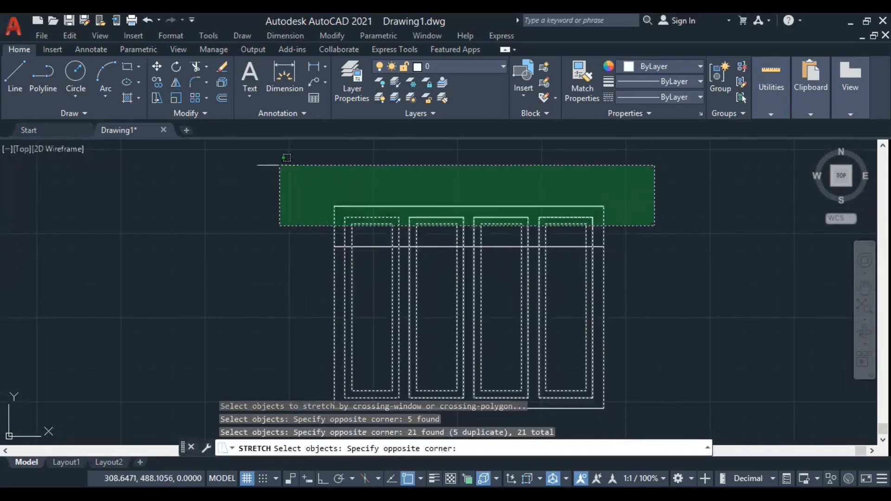
pyautogui.click(272, 165)
pyautogui.press('Return')
pyautogui.click(334, 207)
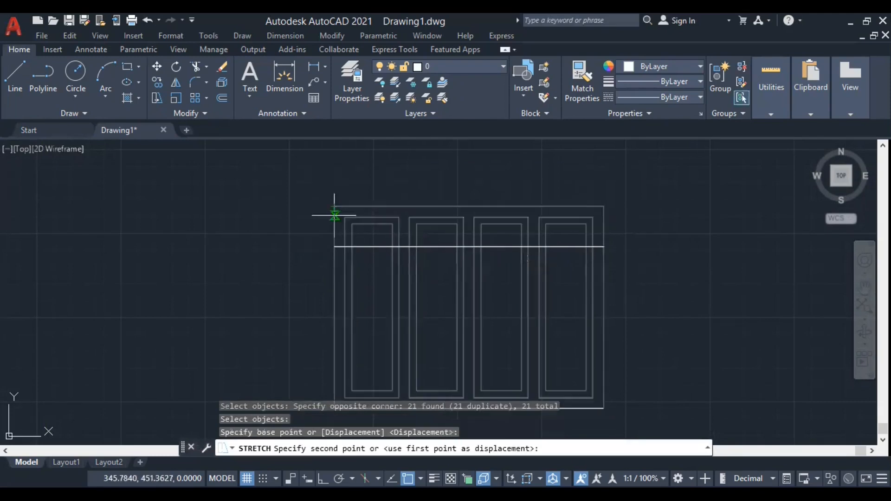
pyautogui.click(333, 247)
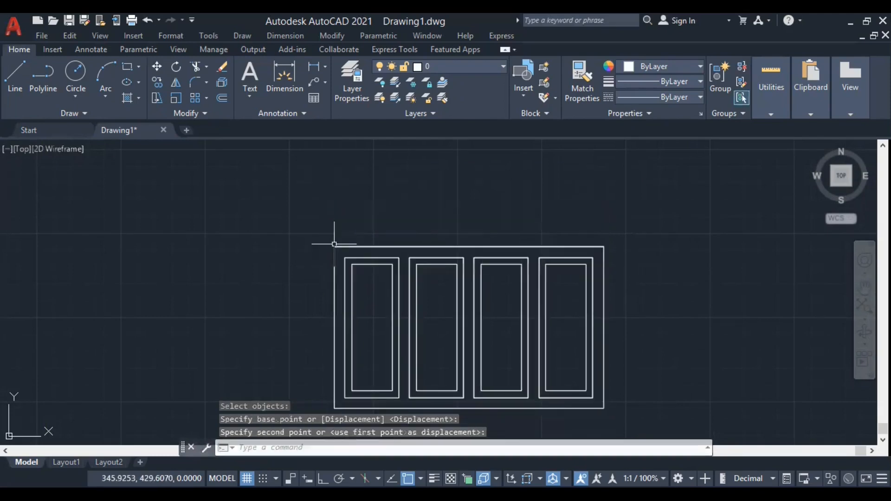
# Measure the shortened four-panel frame's height between its lower-right and upper-right corners.
pyautogui.scroll(-2, 471, 200)
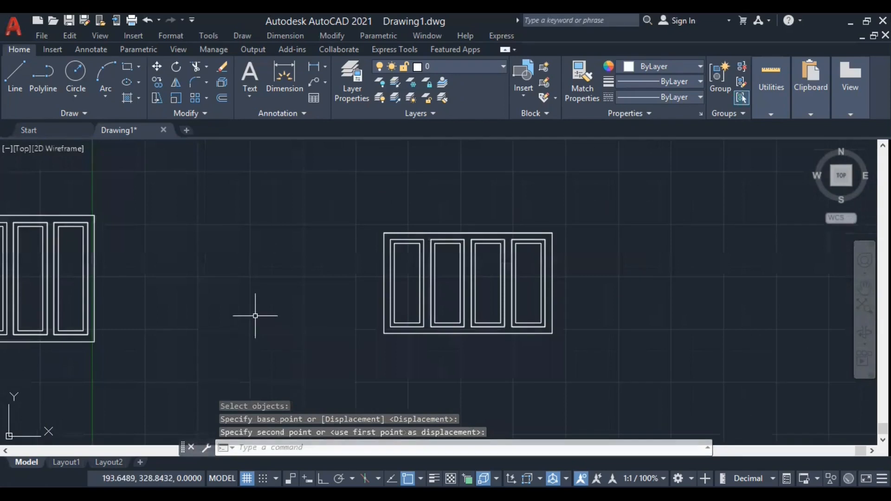
pyautogui.write('d')
pyautogui.press('Return')
pyautogui.click(522, 356)
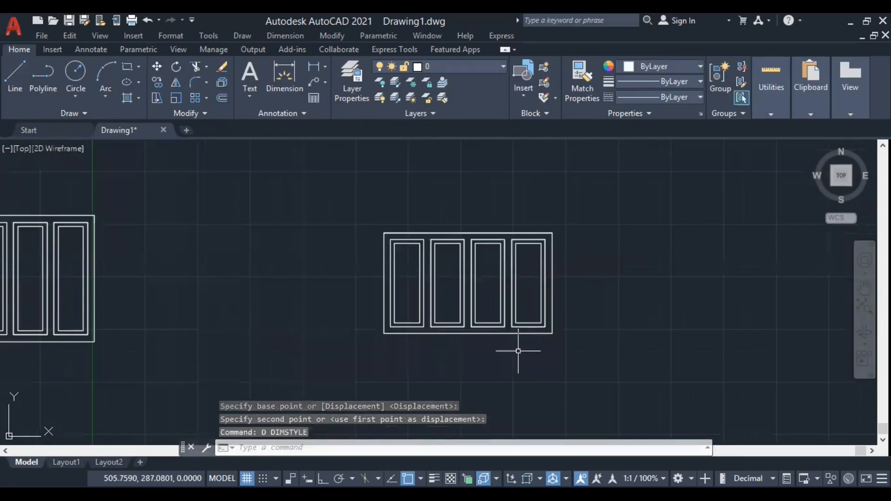
pyautogui.write('di')
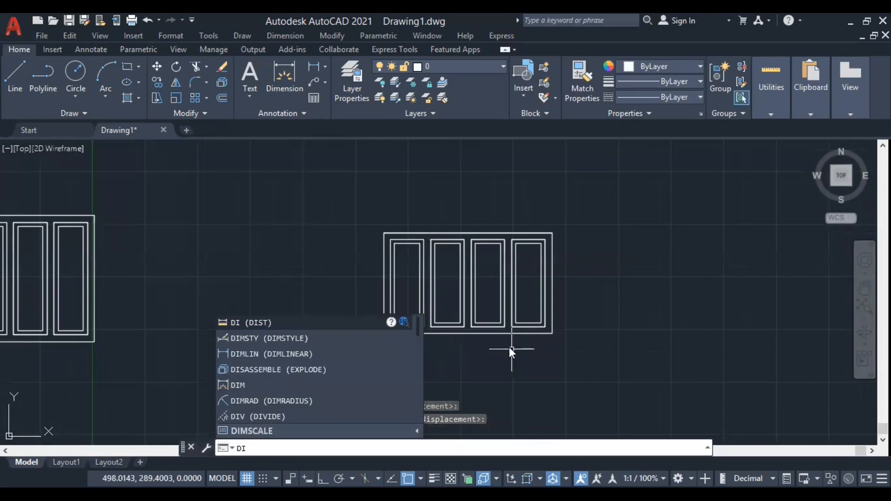
pyautogui.press('Return')
pyautogui.click(552, 335)
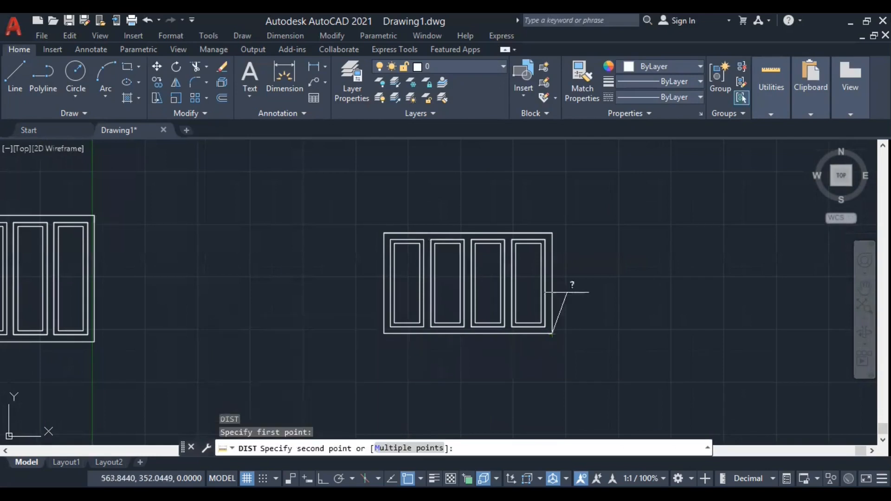
pyautogui.click(553, 232)
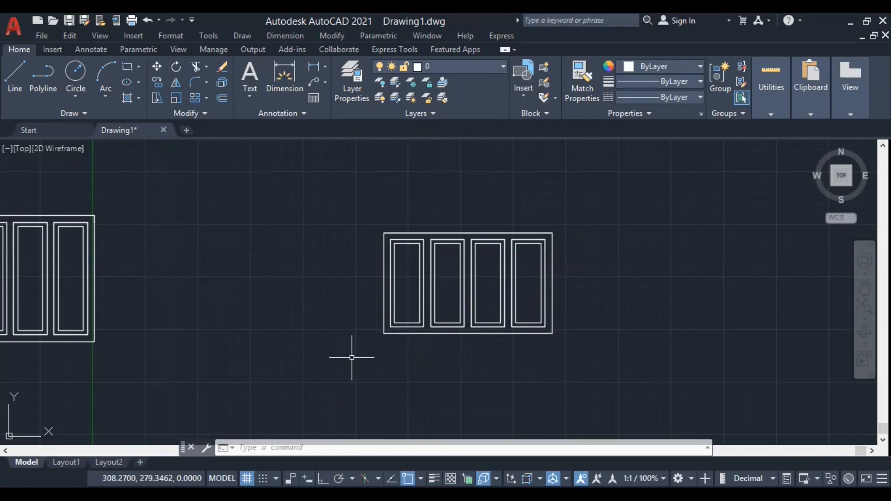
# Compare the shortened four-panel frame with the original four-panel frame in the row above.
pyautogui.scroll(-4, 655, 300)
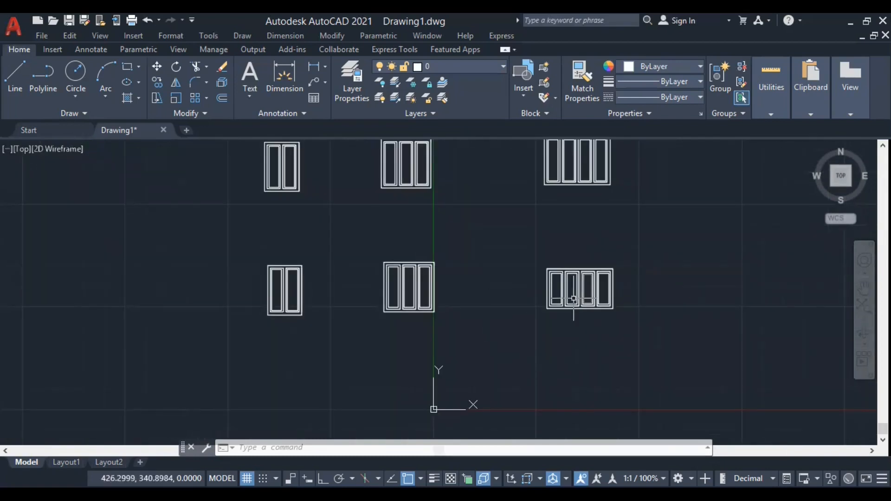
pyautogui.scroll(4, 569, 308)
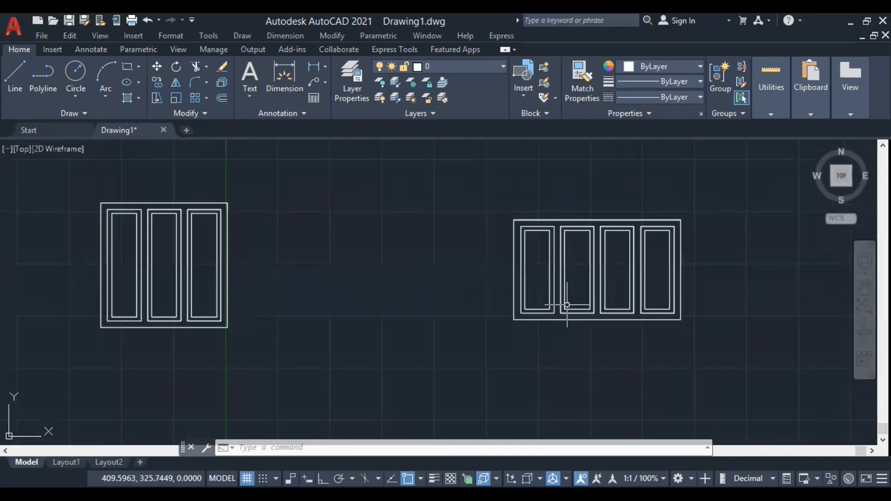
pyautogui.scroll(-4, 566, 342)
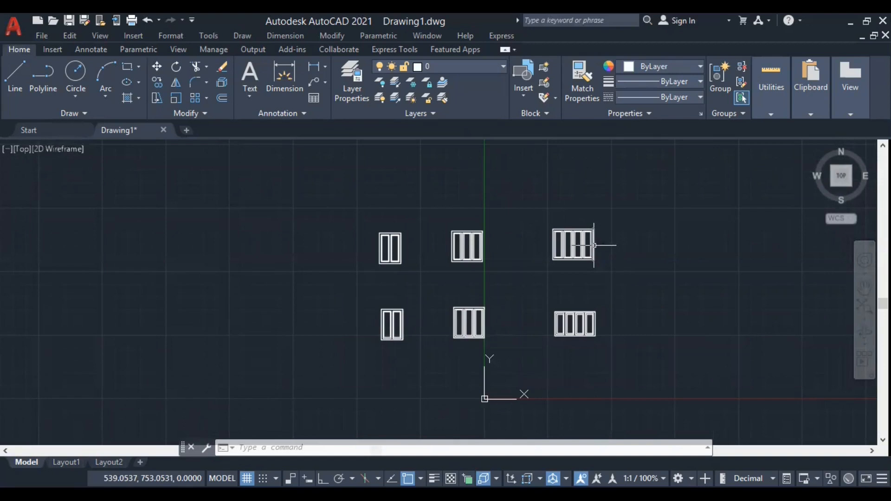
pyautogui.scroll(6, 593, 325)
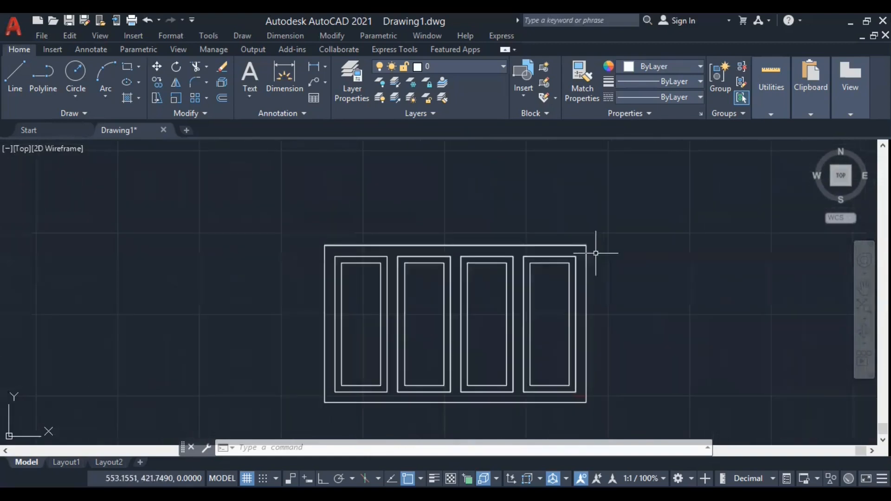
pyautogui.scroll(-4, 607, 288)
pyautogui.scroll(-2, 607, 289)
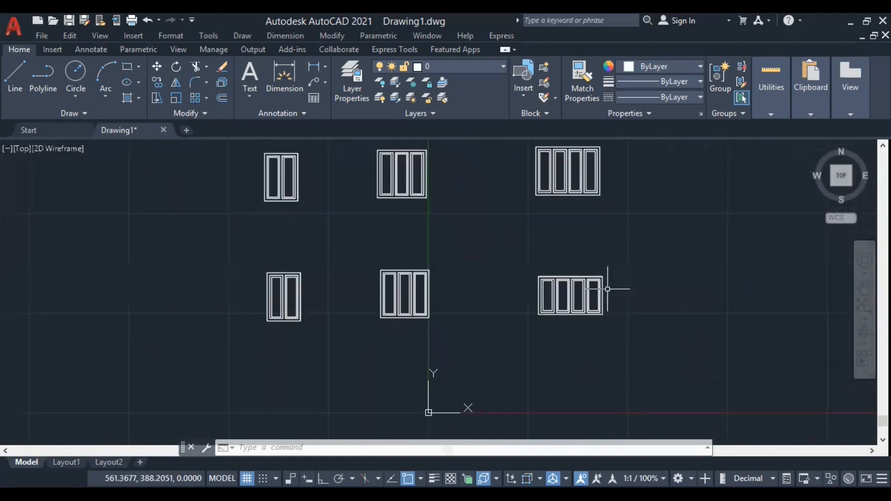
# Draw a line along the copied three-panel frame's bottom edge, from its lower-left to its lower-right corner.
pyautogui.scroll(4, 367, 293)
pyautogui.scroll(2, 367, 293)
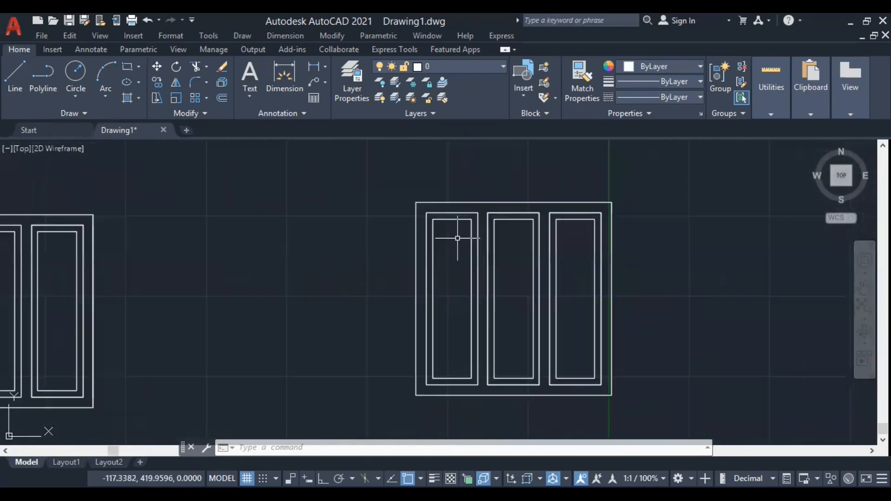
pyautogui.write('l')
pyautogui.press('Return')
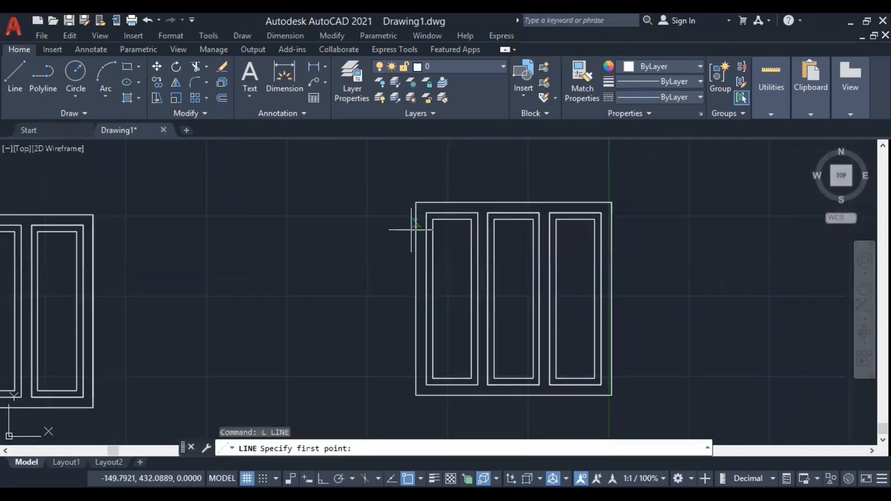
pyautogui.click(417, 395)
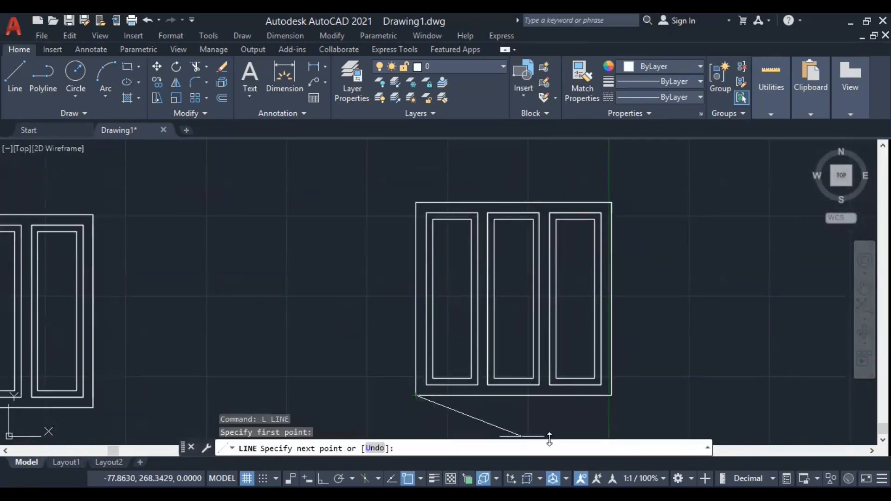
pyautogui.click(612, 396)
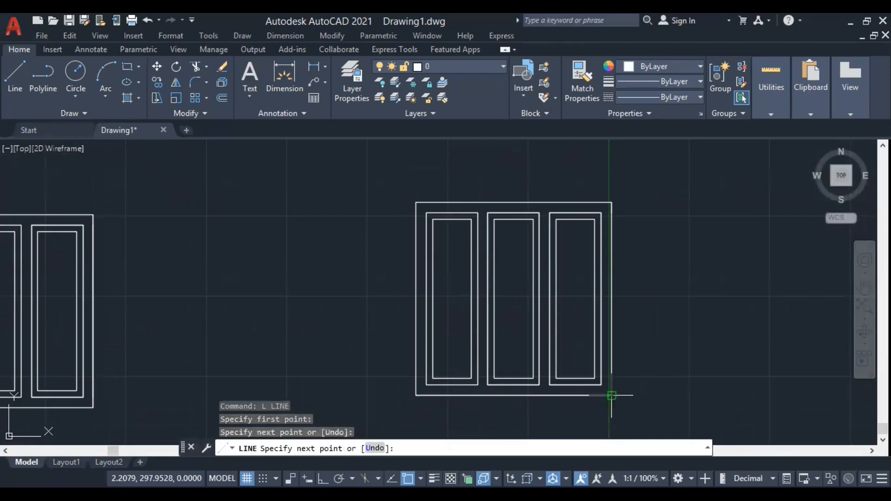
pyautogui.press('Escape')
# Offset the copied three-panel frame's bottom edge line 30 units upward into the frame.
pyautogui.write('o')
pyautogui.press('Return')
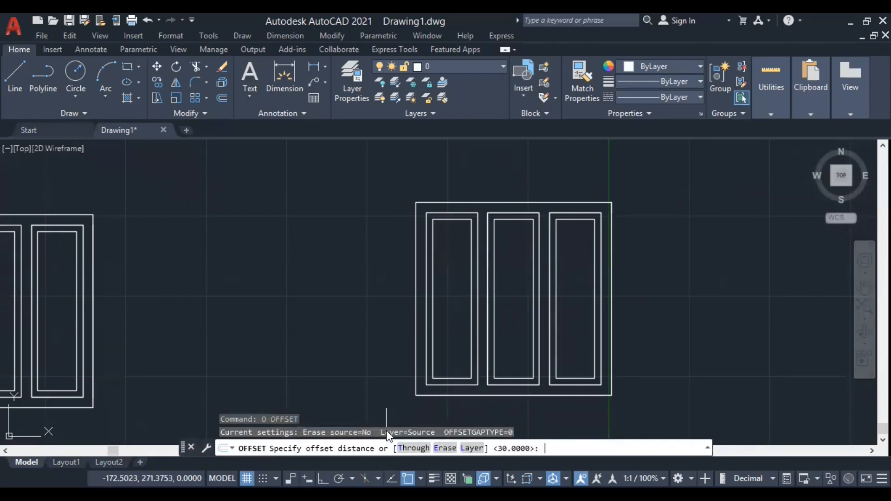
pyautogui.press('Return')
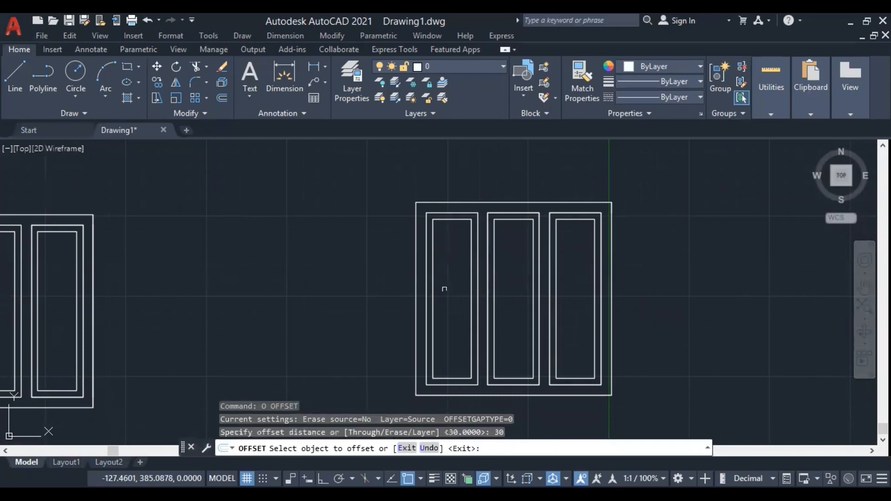
pyautogui.click(447, 391)
pyautogui.click(441, 349)
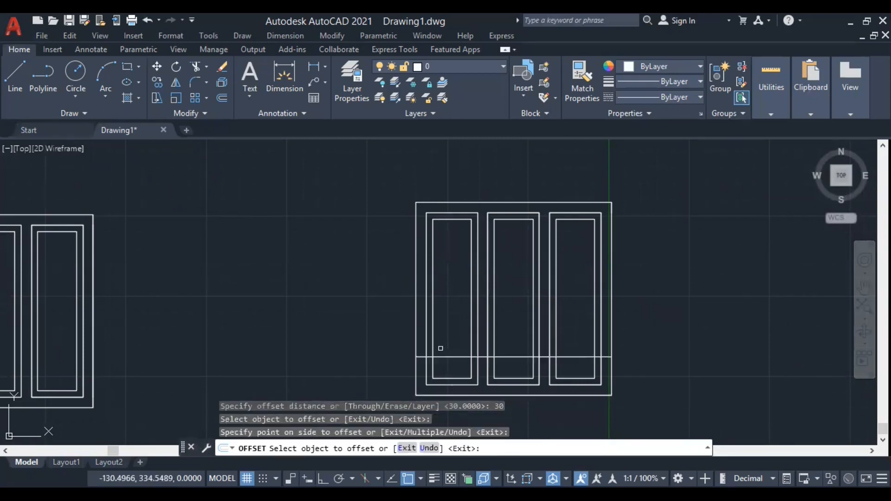
pyautogui.scroll(-2, 440, 322)
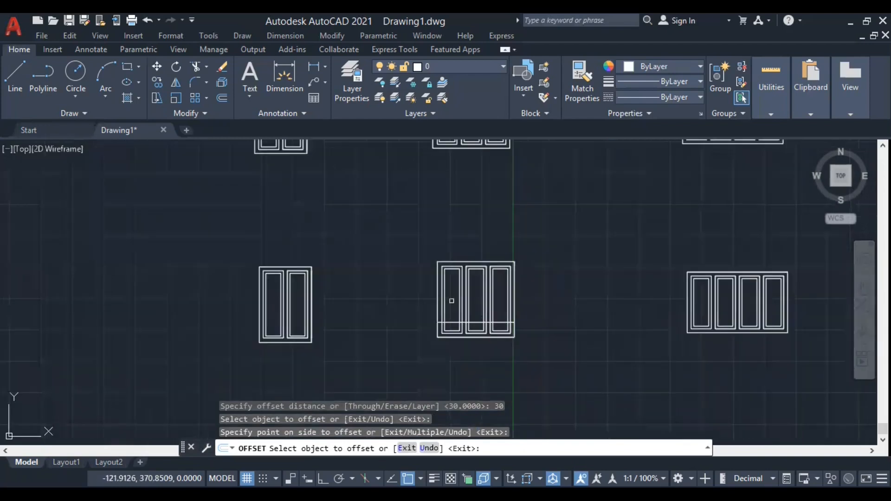
pyautogui.press('Return')
pyautogui.scroll(4, 501, 341)
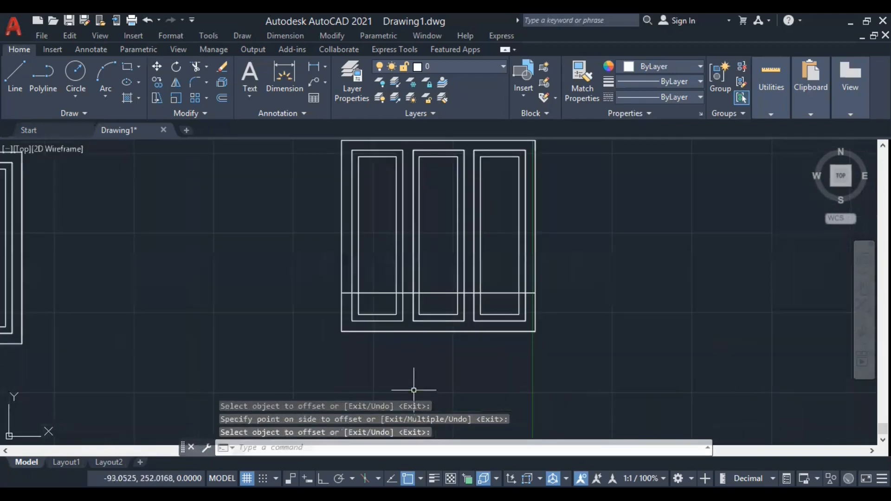
pyautogui.write('s')
pyautogui.press('Return')
pyautogui.click(567, 355)
pyautogui.click(277, 299)
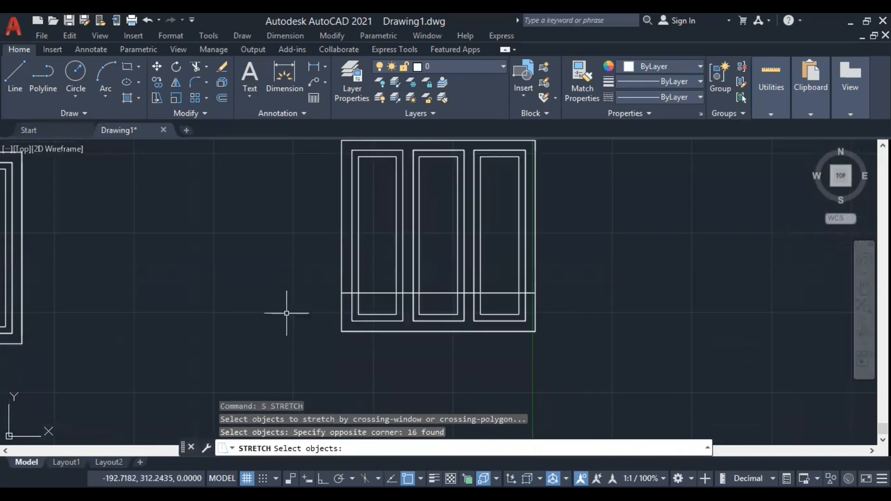
pyautogui.press('Escape')
# Stretch the bottom of the copied three-panel frame and its panels up from the lower-left corner to the offset line's left end.
pyautogui.write('s')
pyautogui.press('Return')
pyautogui.click(568, 360)
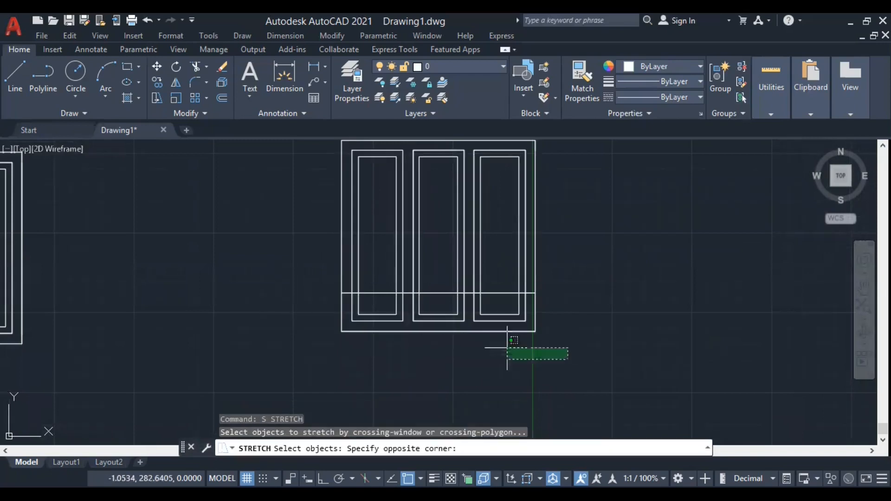
pyautogui.click(317, 309)
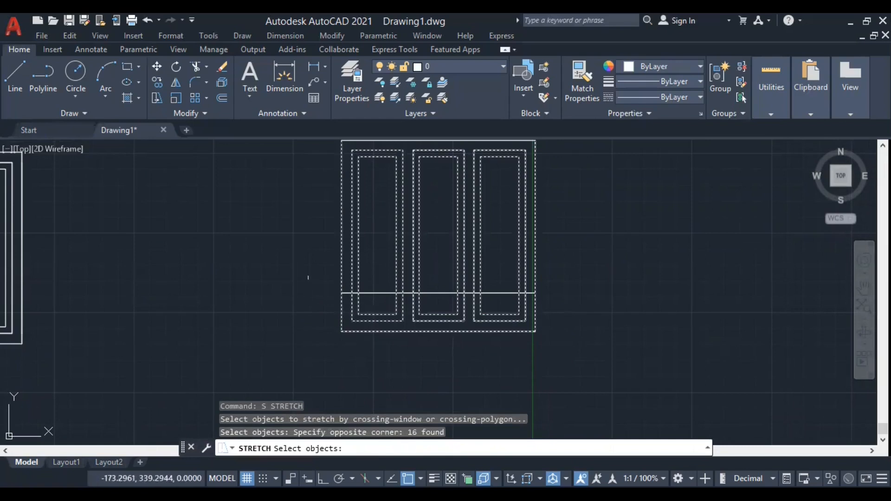
pyautogui.press('Return')
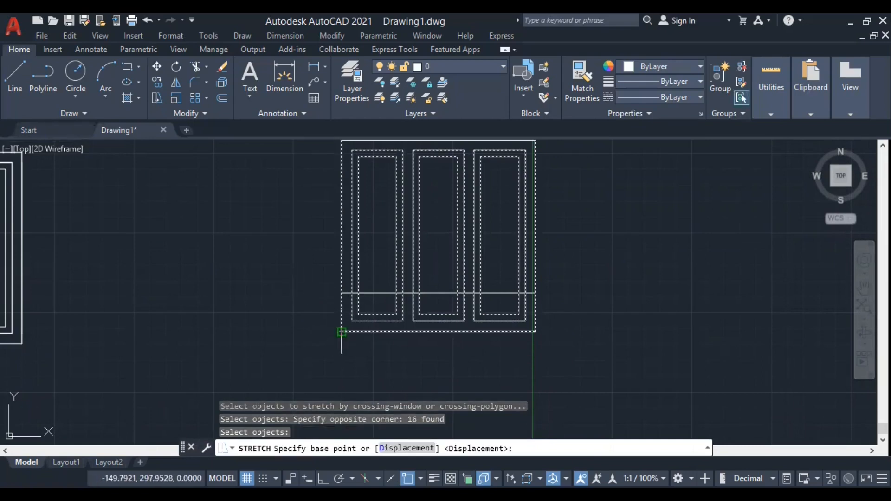
pyautogui.click(342, 332)
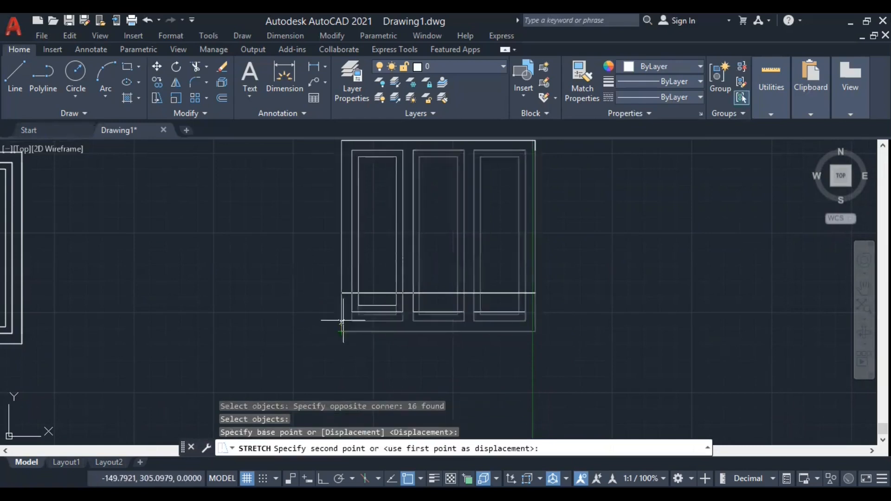
pyautogui.click(341, 294)
# Measure the shortened three-panel frame's height between its lower-right and upper-right corners.
pyautogui.scroll(-2, 309, 373)
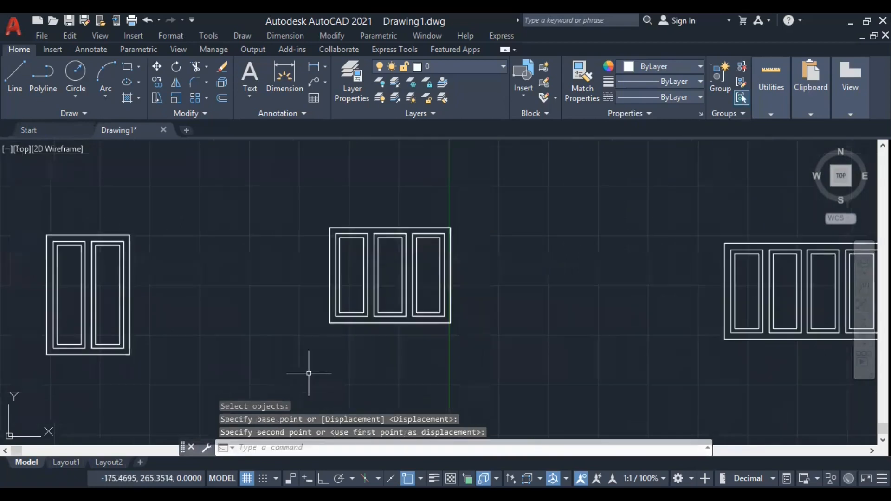
pyautogui.write('DI')
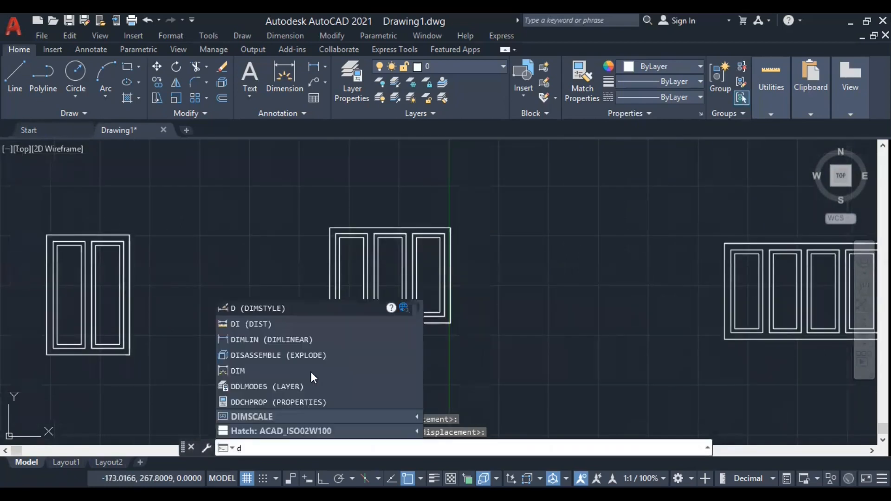
pyautogui.press('Return')
pyautogui.click(450, 323)
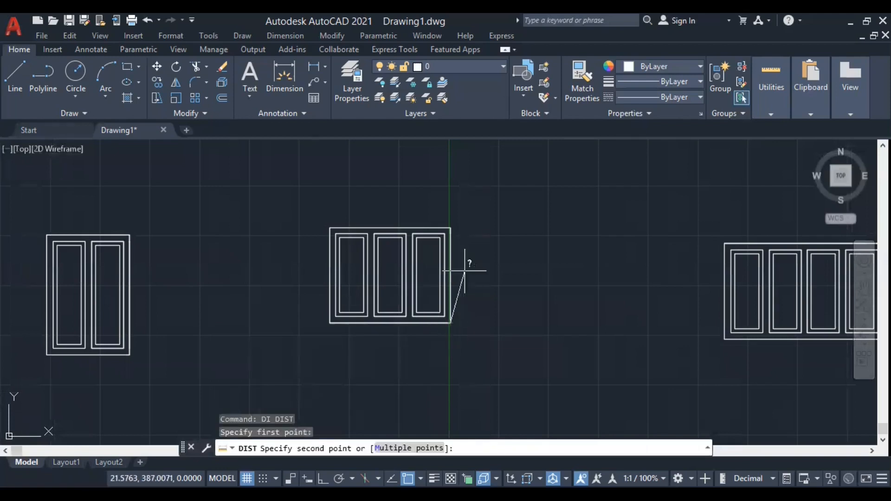
pyautogui.click(450, 228)
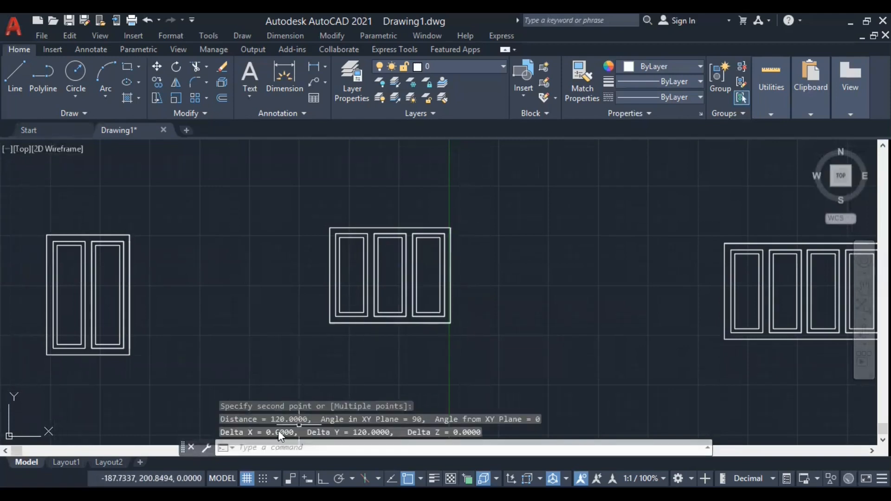